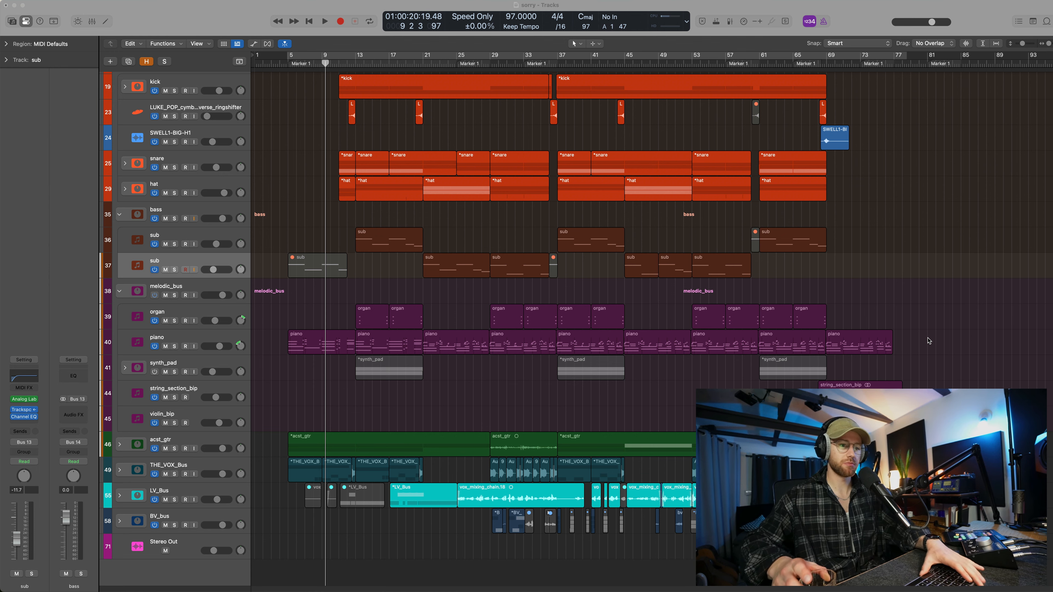
# Collapse the melodic_bus, bass and drums track stacks and fit all tracks into the arrangement view
pyautogui.scroll(-1, 721, 304)
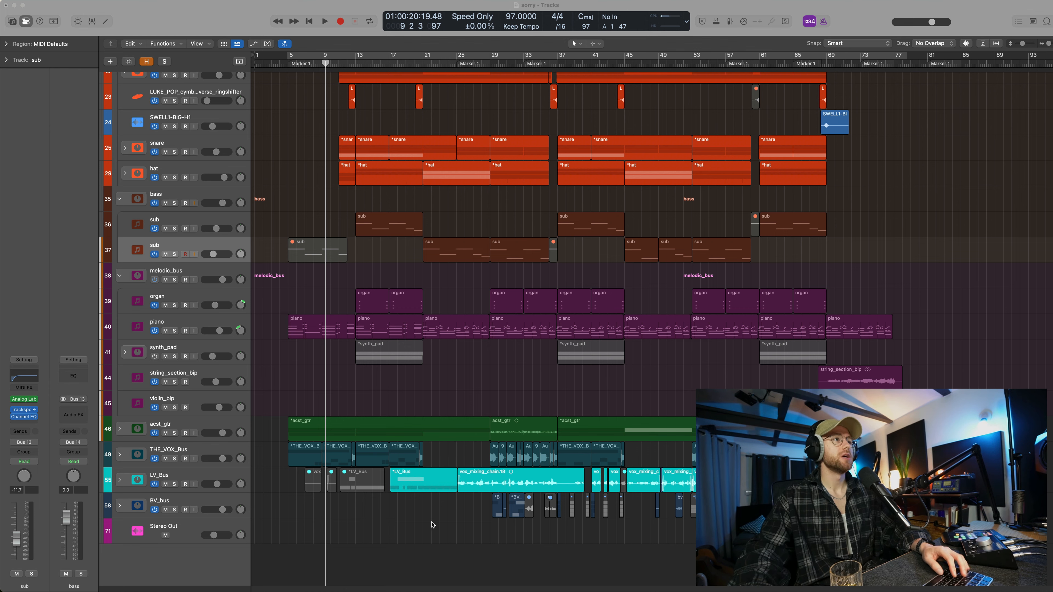
pyautogui.click(297, 256)
pyautogui.click(120, 276)
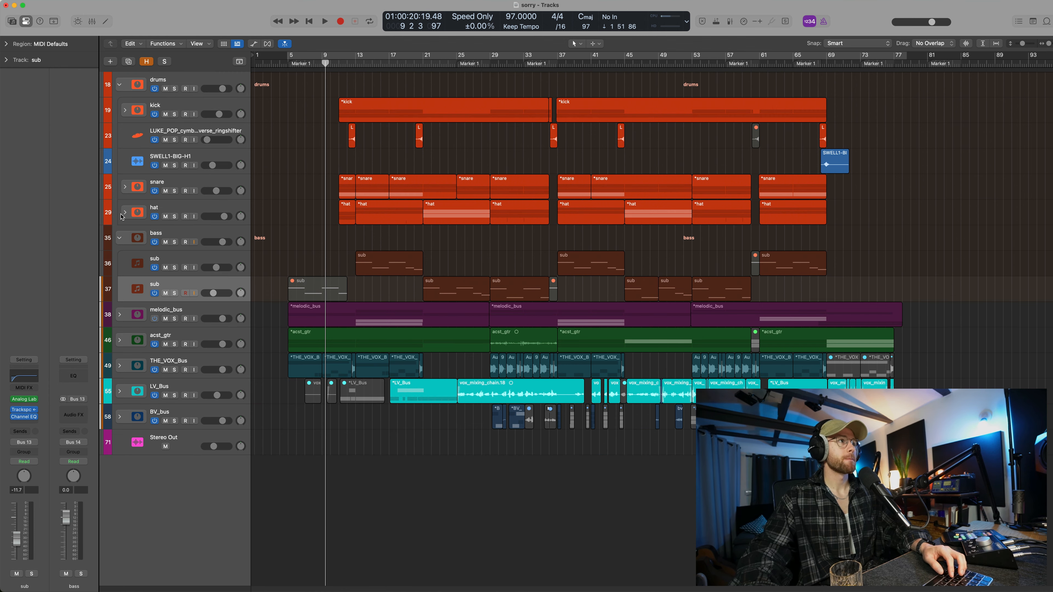
pyautogui.click(119, 240)
pyautogui.click(118, 85)
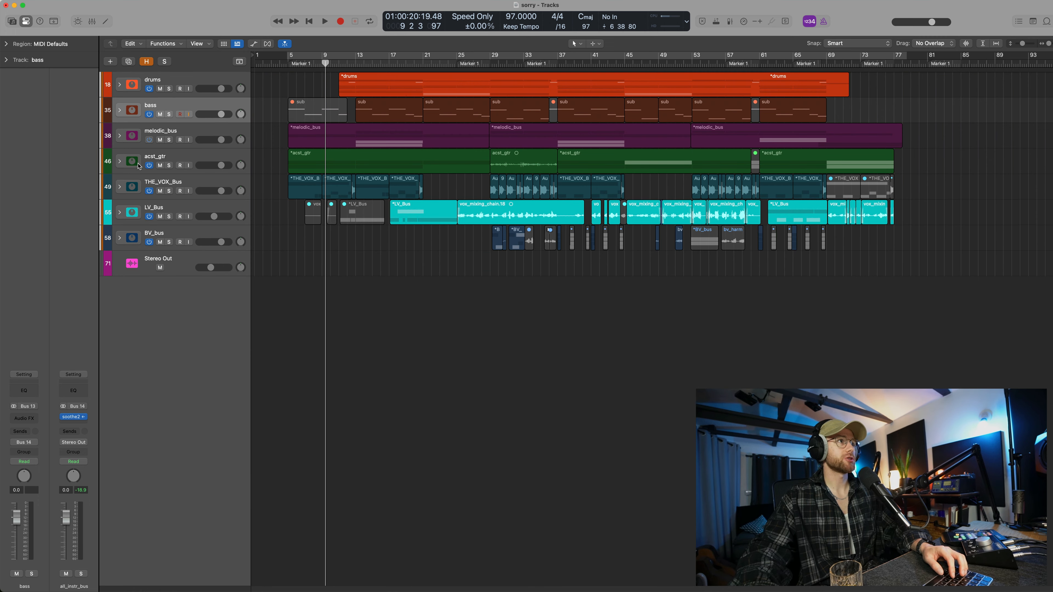
pyautogui.press('super+Down')
pyautogui.press('z')
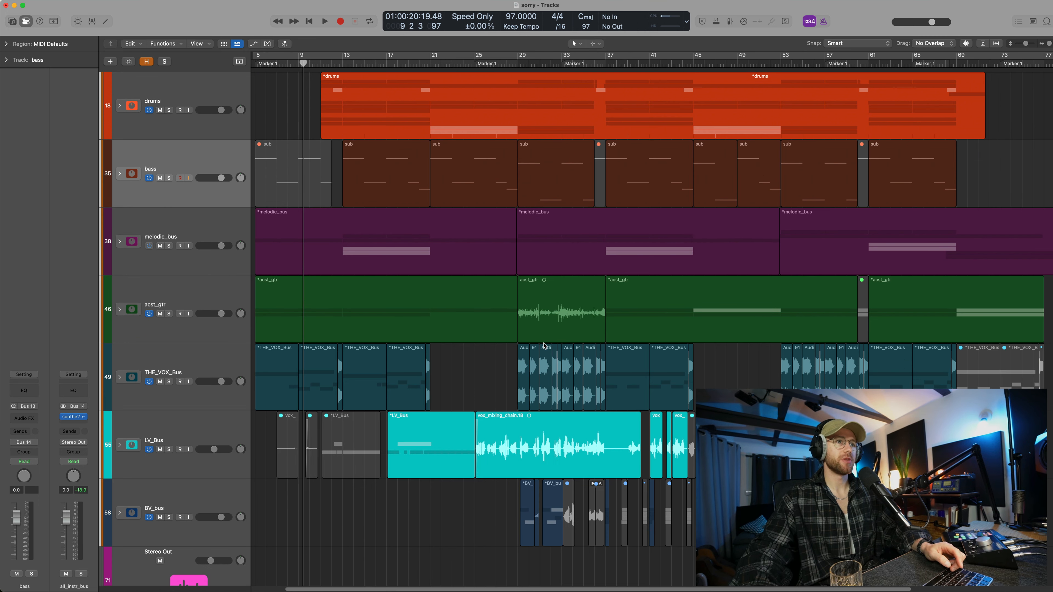
# Review the instrument buses by selecting drums, bass and melodic_bus in turn, and acst_gtr together with melodic_bus
pyautogui.click(298, 119)
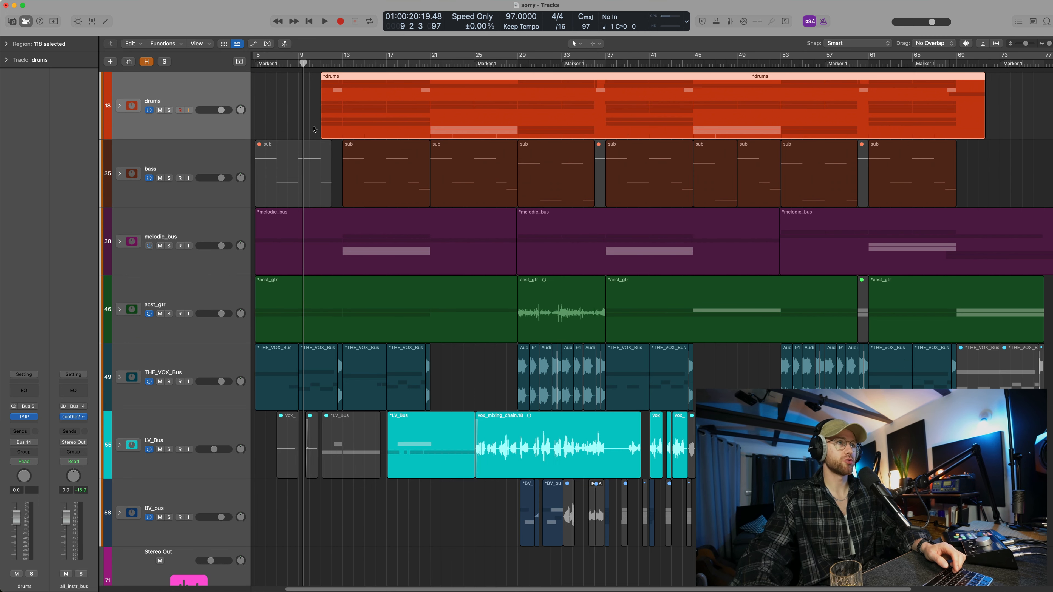
pyautogui.click(221, 157)
pyautogui.click(246, 223)
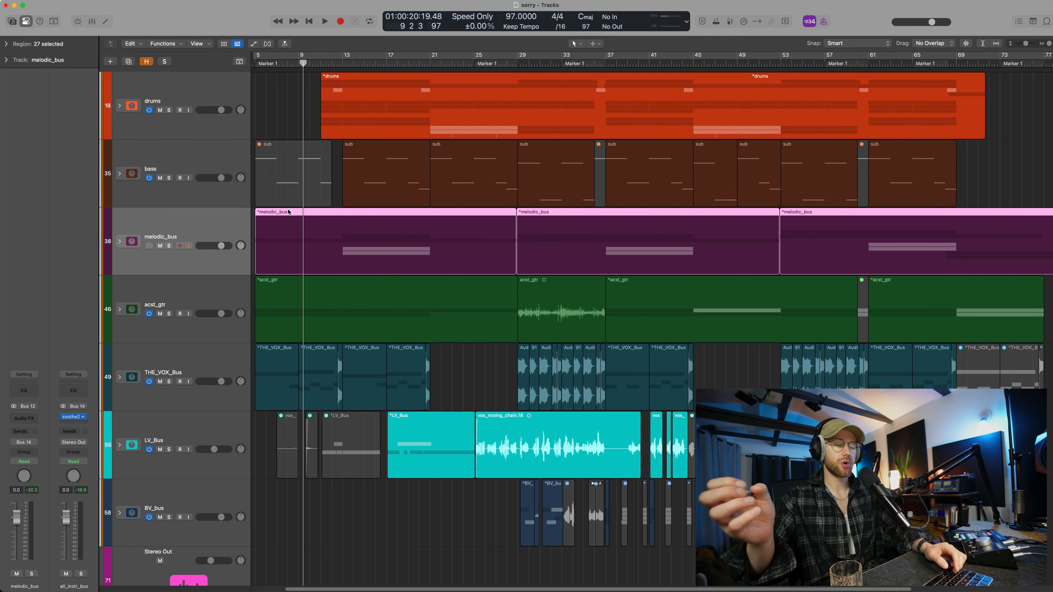
pyautogui.click(196, 308)
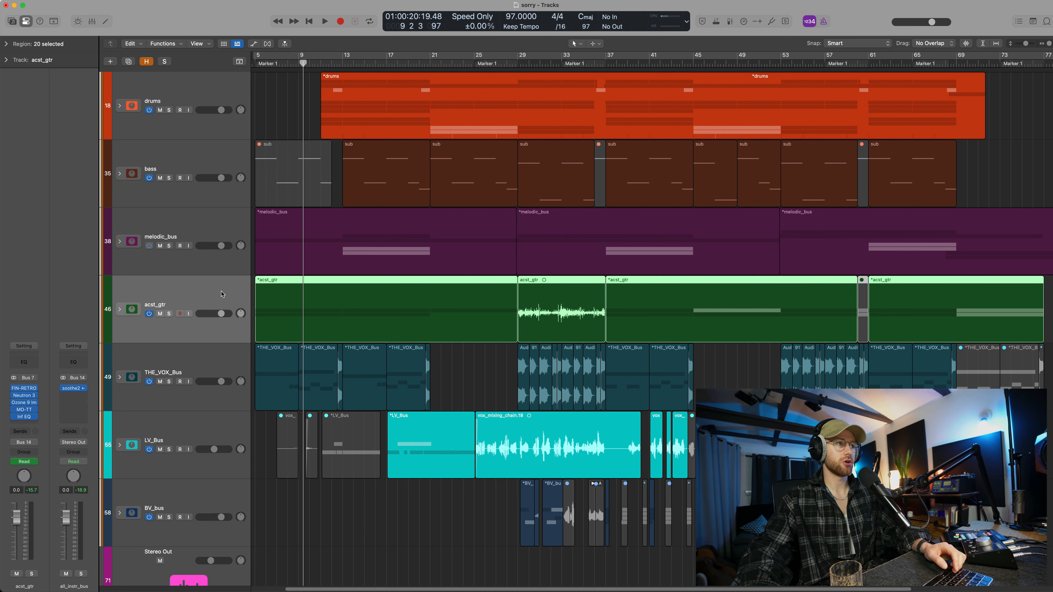
pyautogui.keyDown('shift'); pyautogui.click(219, 226); pyautogui.keyUp('shift')
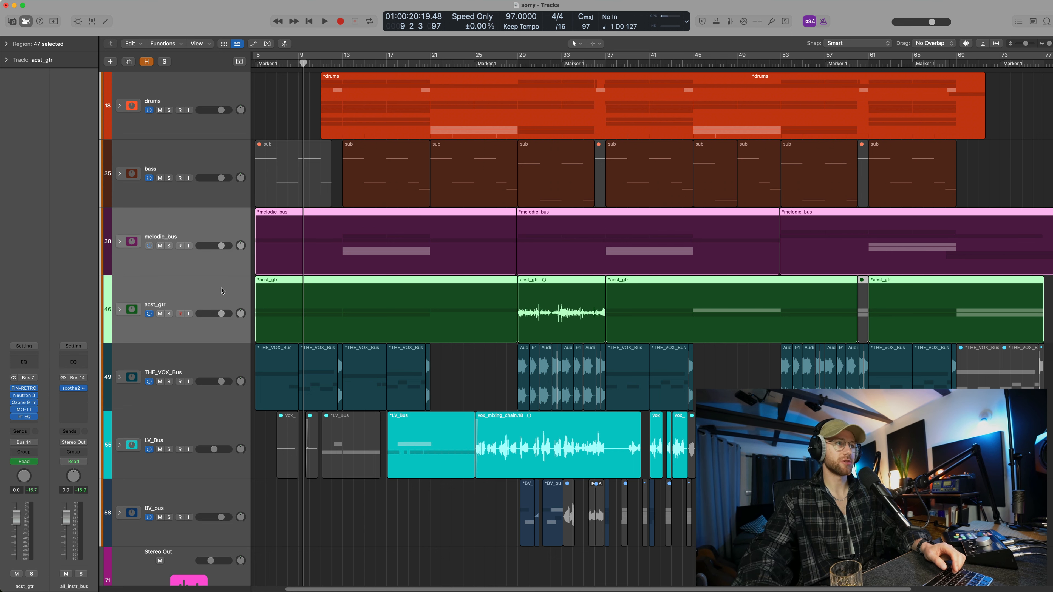
# Review the vocal buses by selecting THE_VOX_Bus, LV_Bus and BV_bus one by one and as a group
pyautogui.click(226, 374)
pyautogui.scroll(-2, 252, 258)
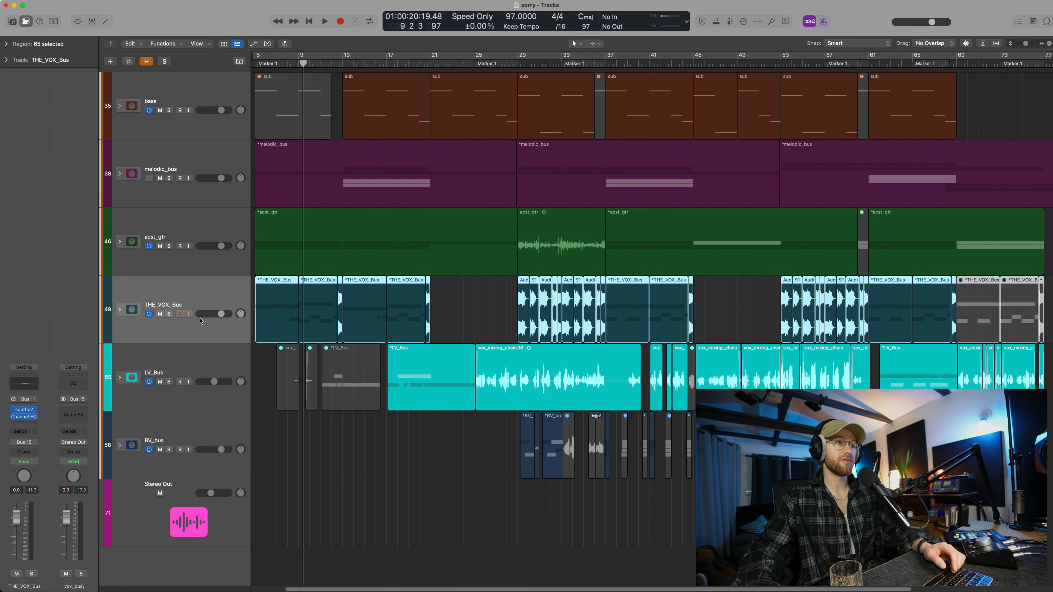
pyautogui.click(218, 362)
pyautogui.click(222, 428)
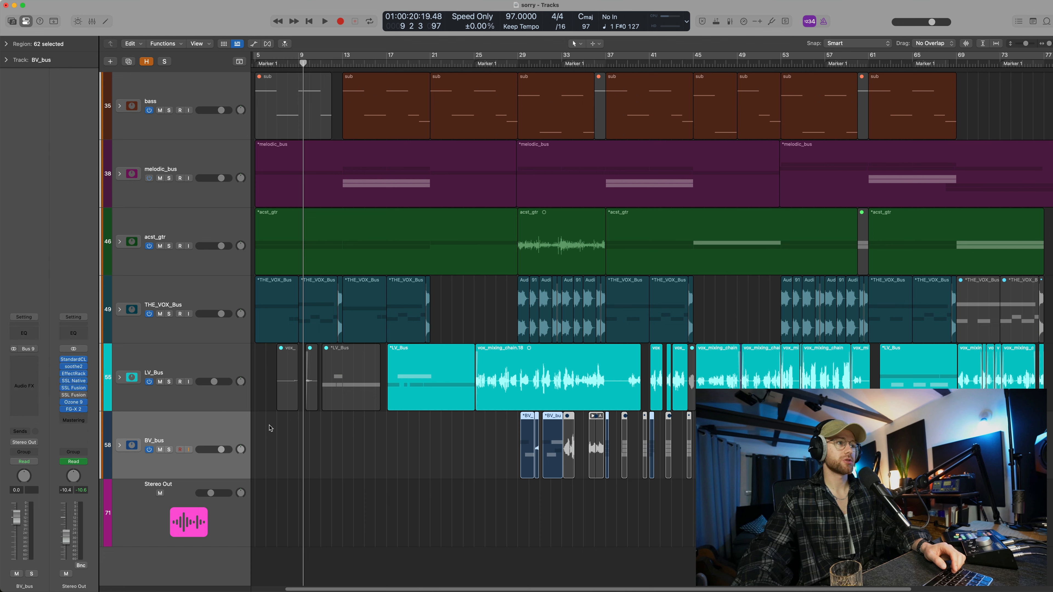
pyautogui.keyDown('shift'); pyautogui.click(230, 304); pyautogui.keyUp('shift')
pyautogui.scroll(2, 230, 304)
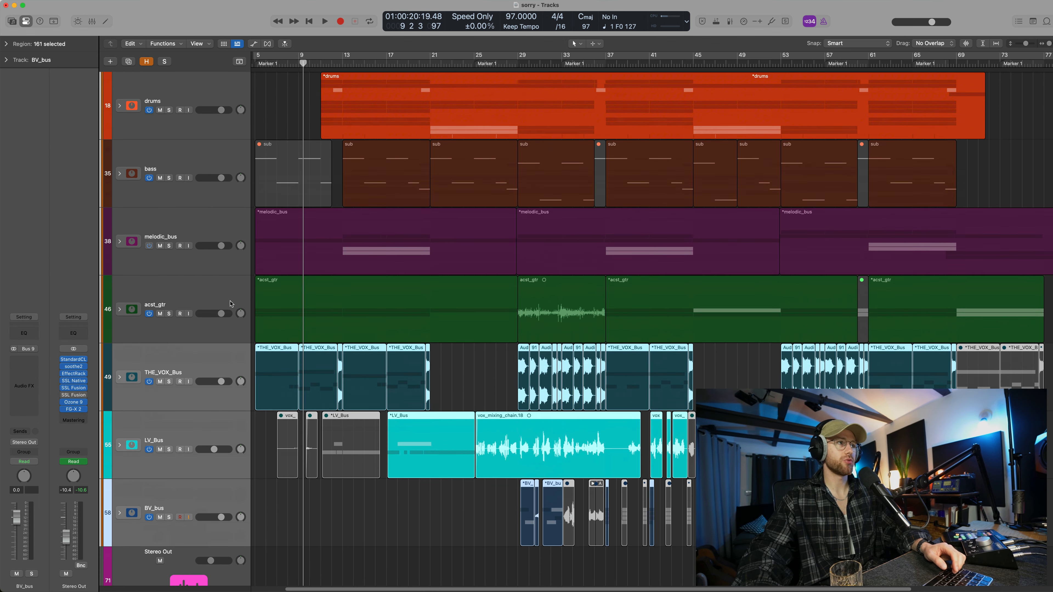
# Reselect melodic_bus with acst_gtr, bass, and drums in turn, and look over the full bus layout
pyautogui.click(214, 309)
pyautogui.keyDown('shift'); pyautogui.click(214, 226); pyautogui.keyUp('shift')
pyautogui.click(209, 162)
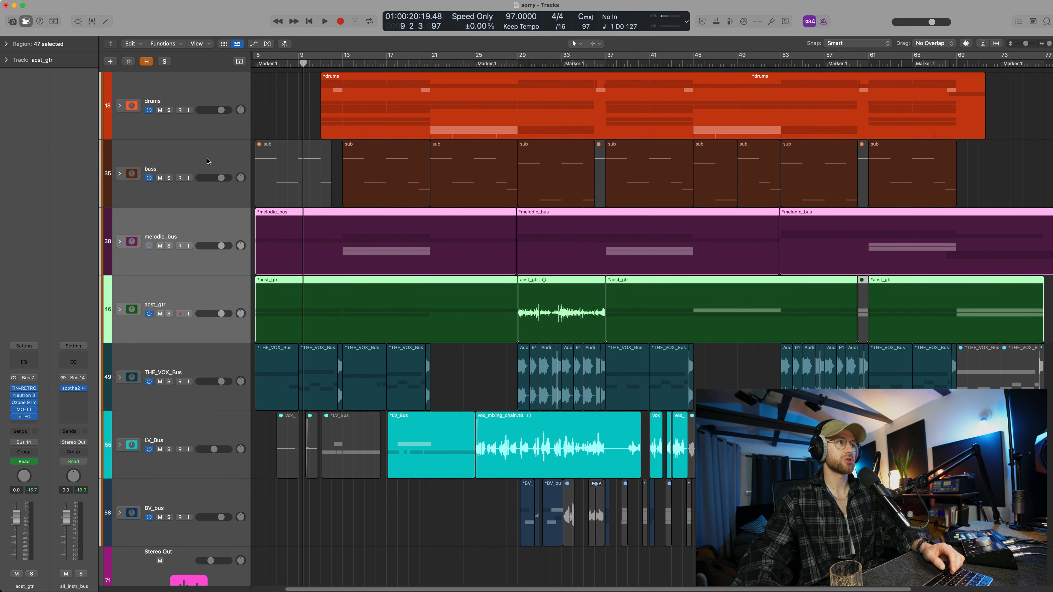
pyautogui.click(219, 80)
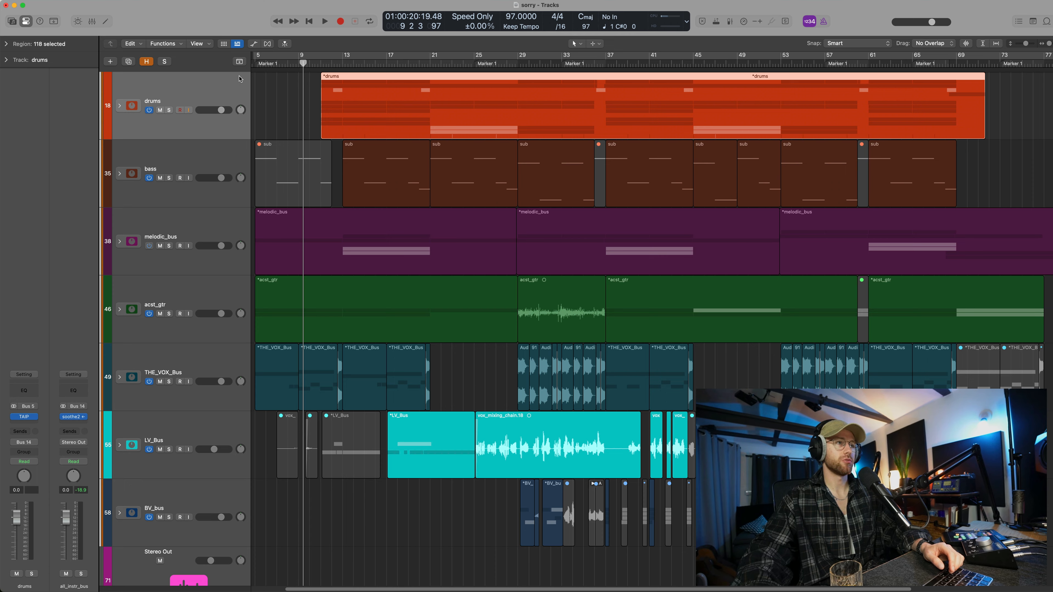
pyautogui.scroll(-2, 406, 218)
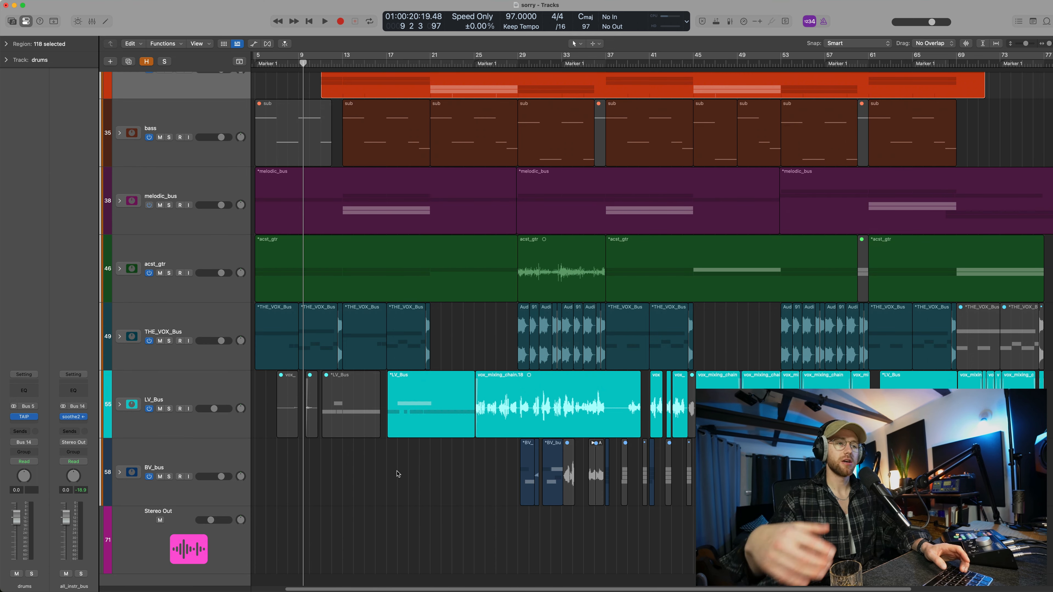
pyautogui.scroll(2, 506, 456)
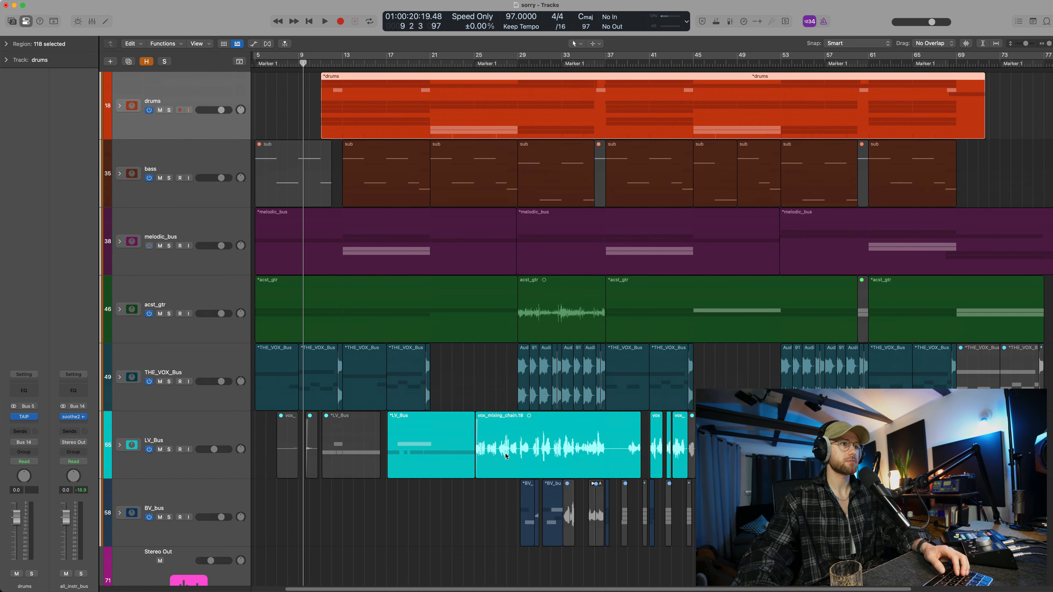
pyautogui.scroll(-5, 506, 456)
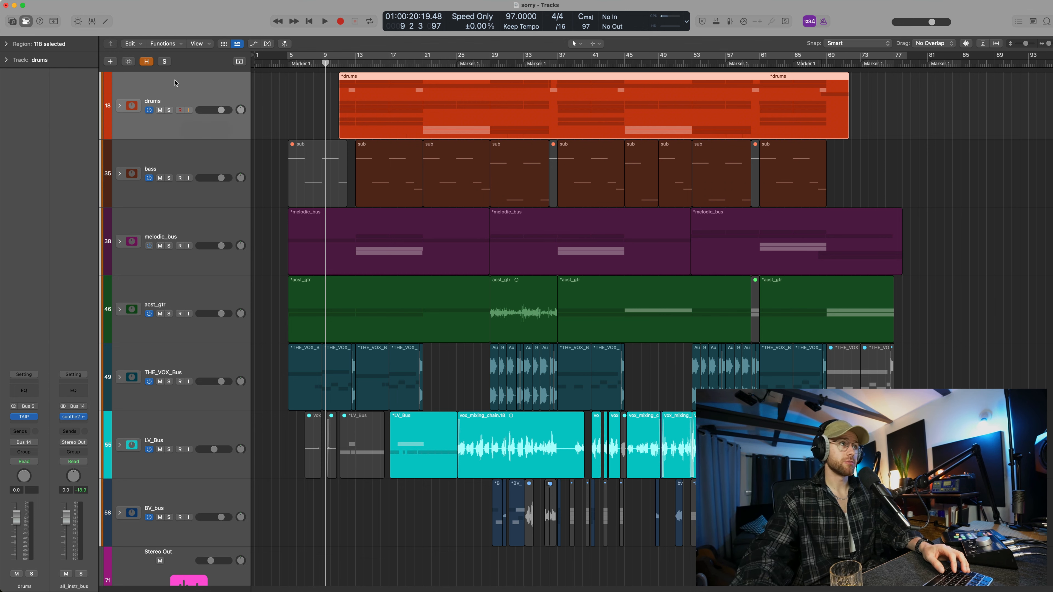
# Expand the drums stack, solo it, and listen to the drums from bar 11
pyautogui.click(119, 106)
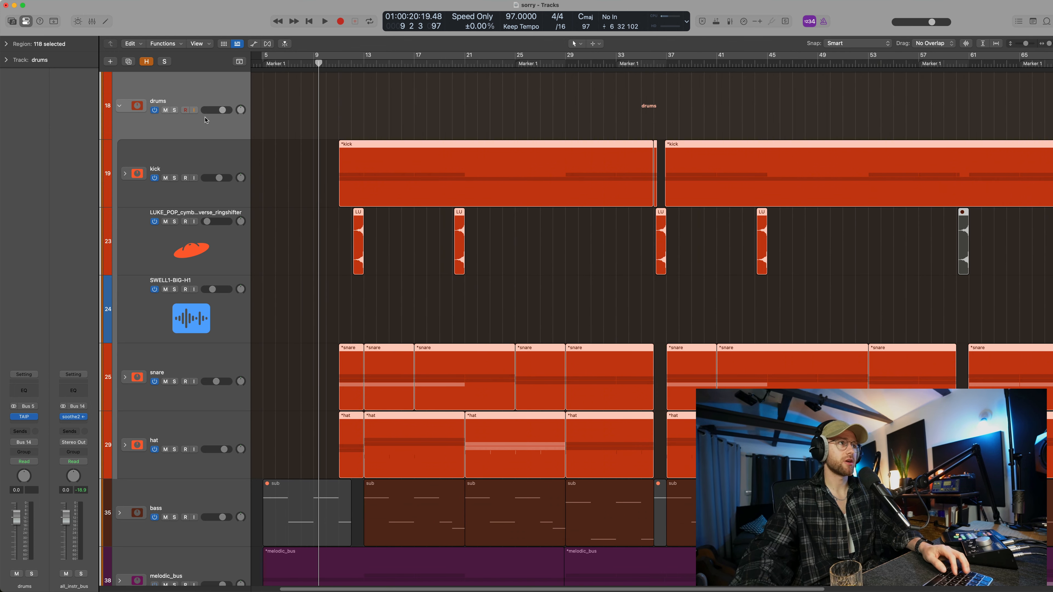
pyautogui.press('s')
pyautogui.press('super+Up')
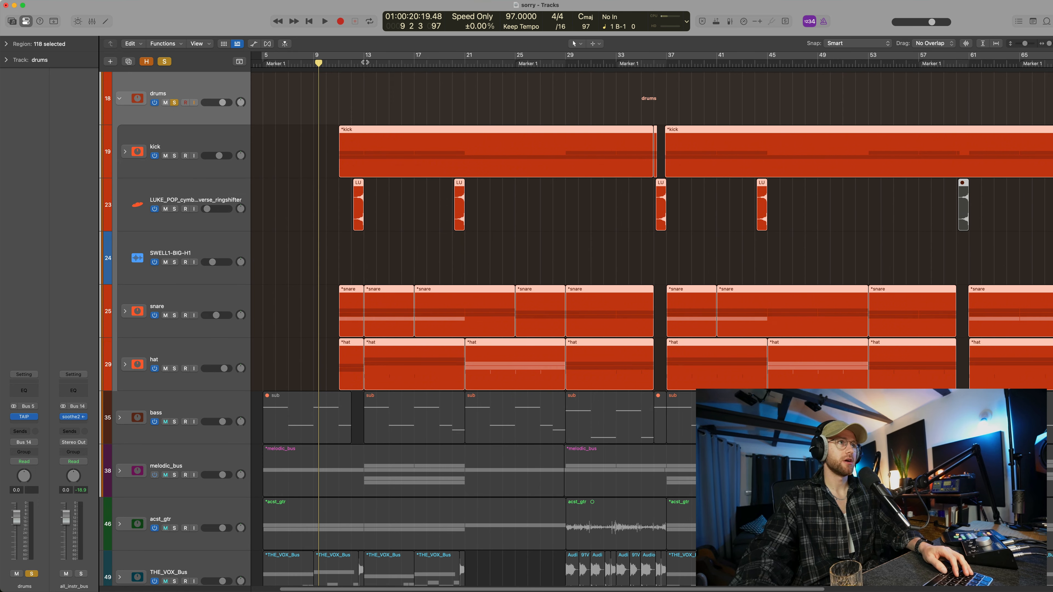
pyautogui.moveTo(349, 63); pyautogui.dragTo(340, 63)
pyautogui.press('space')
pyautogui.press('super+Up')
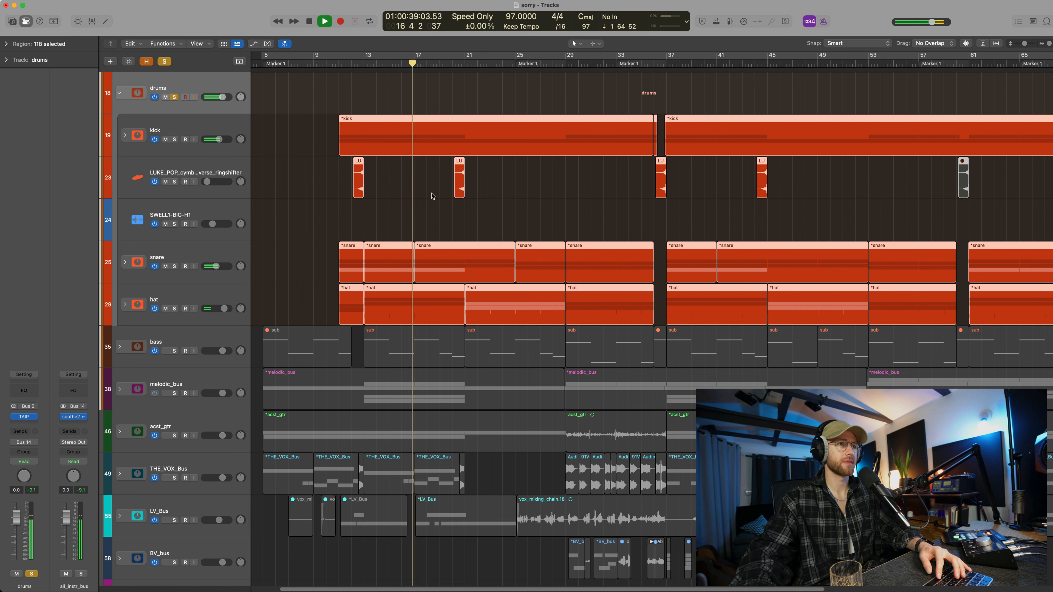
pyautogui.press('space')
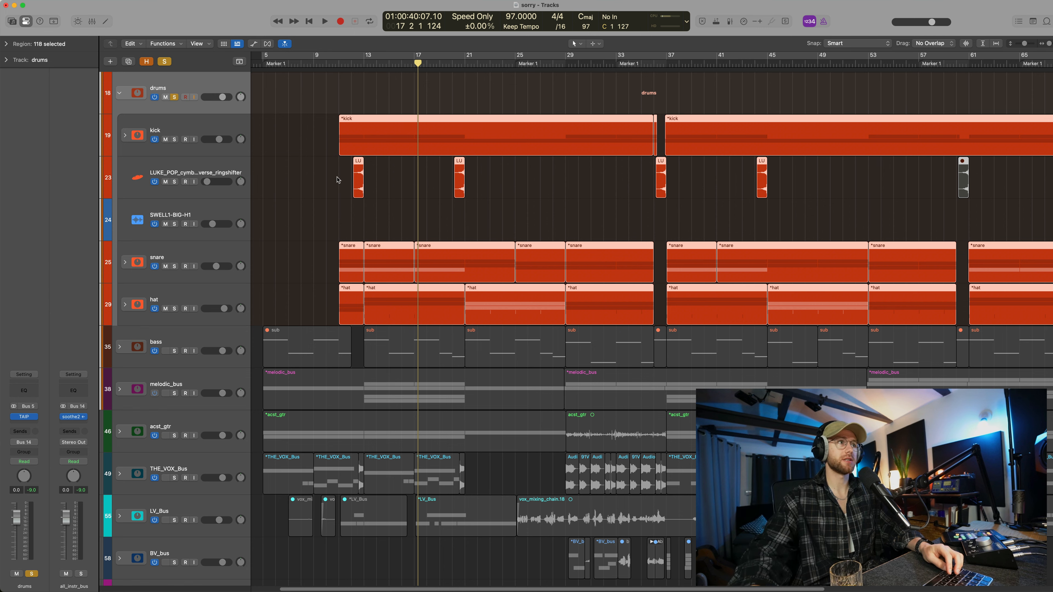
# Expand the kick stack and examine the kick and kick_bip regions up close
pyautogui.click(170, 132)
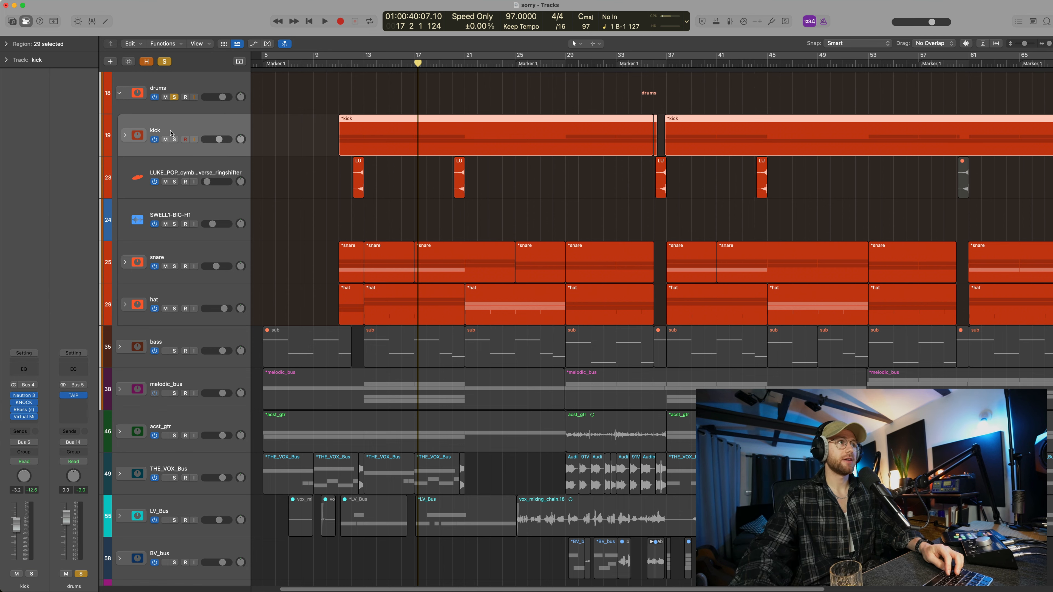
pyautogui.click(126, 136)
pyautogui.press('super+Right')
pyautogui.press('super+Right')
pyautogui.press('super+Right')
pyautogui.press('super+Right')
pyautogui.press('super+Down')
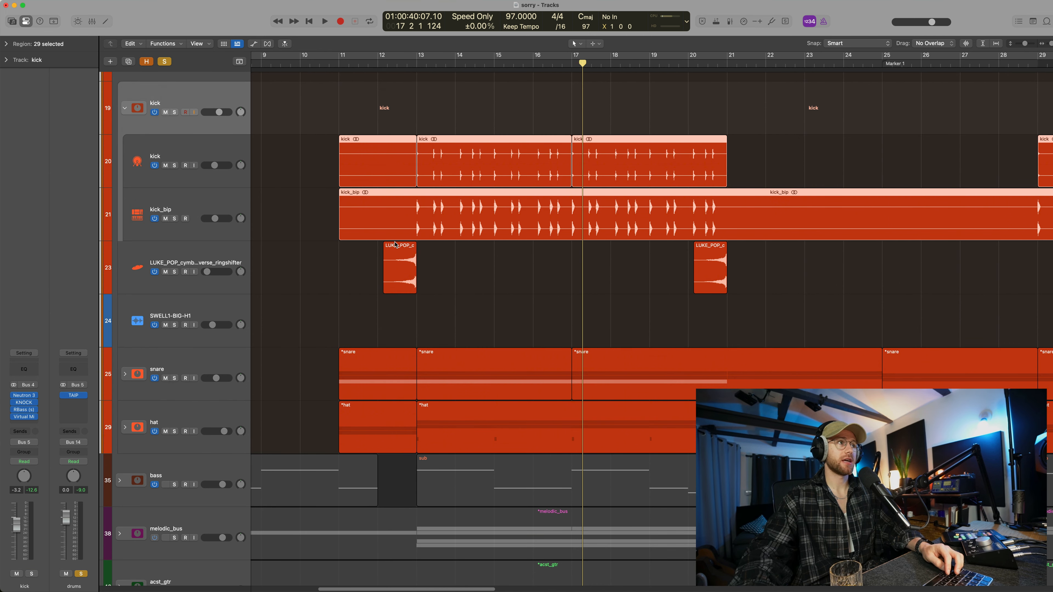
pyautogui.press('super+Down')
pyautogui.scroll(1, 398, 246)
# Solo the kick track inside the kick stack and listen to it from bar 13
pyautogui.click(219, 183)
pyautogui.press('s')
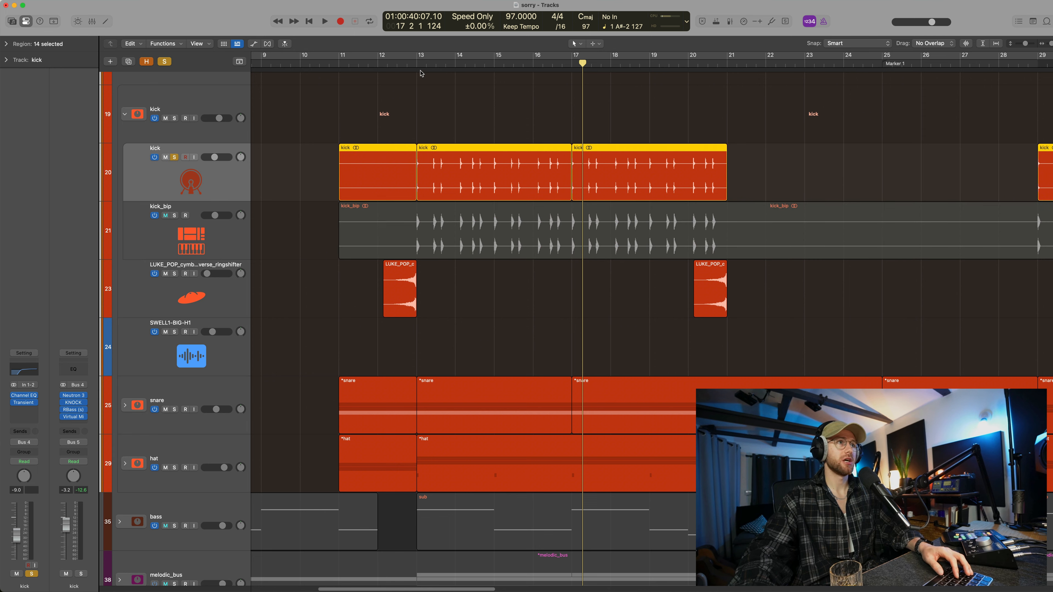
pyautogui.click(419, 65)
pyautogui.press('space')
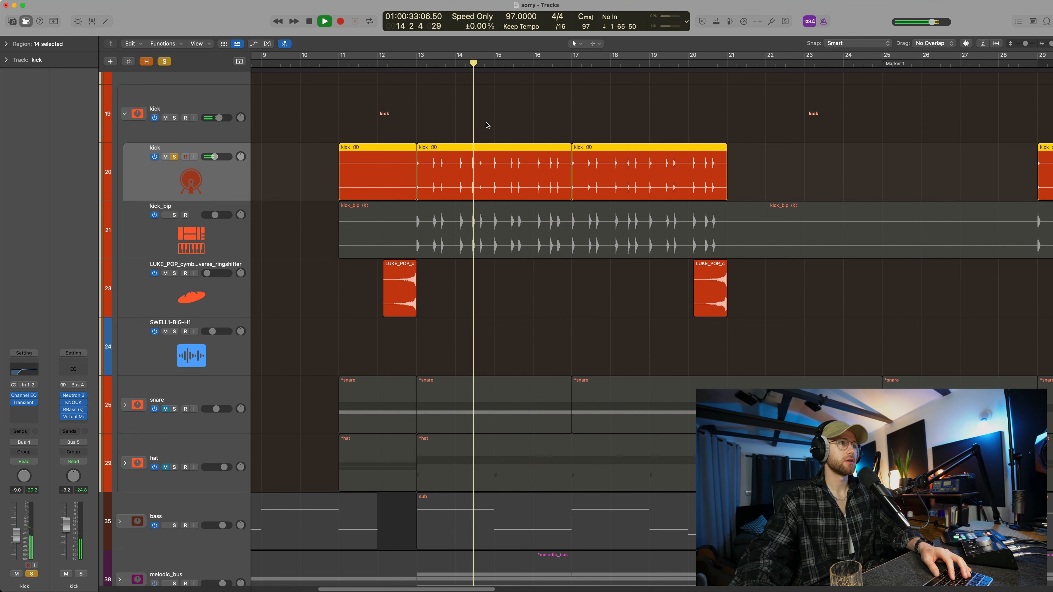
pyautogui.press('space')
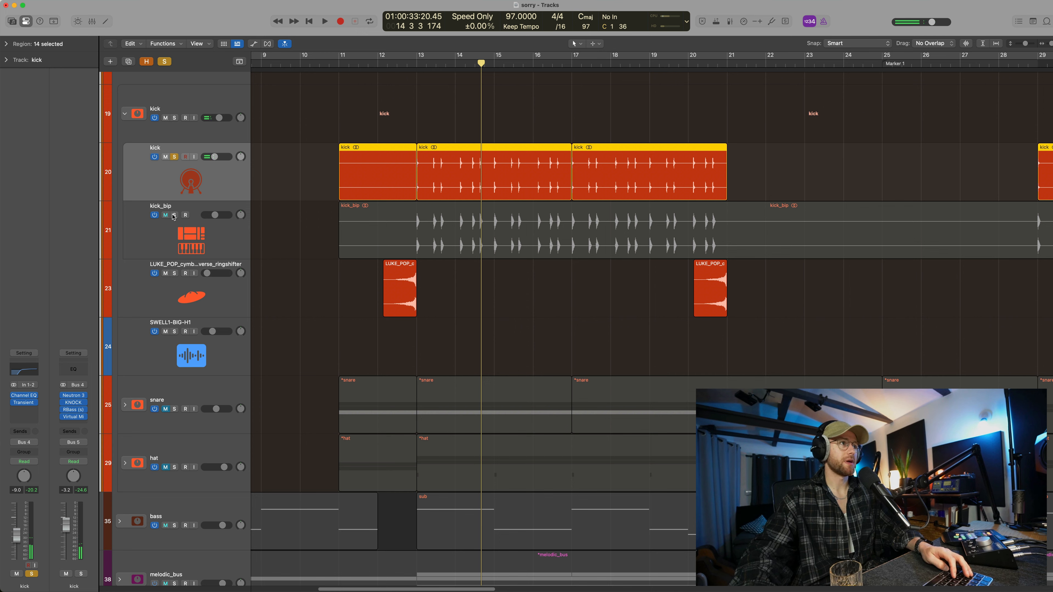
# Solo only the kick_bip track and listen to it from bar 13
pyautogui.click(174, 216)
pyautogui.press('space')
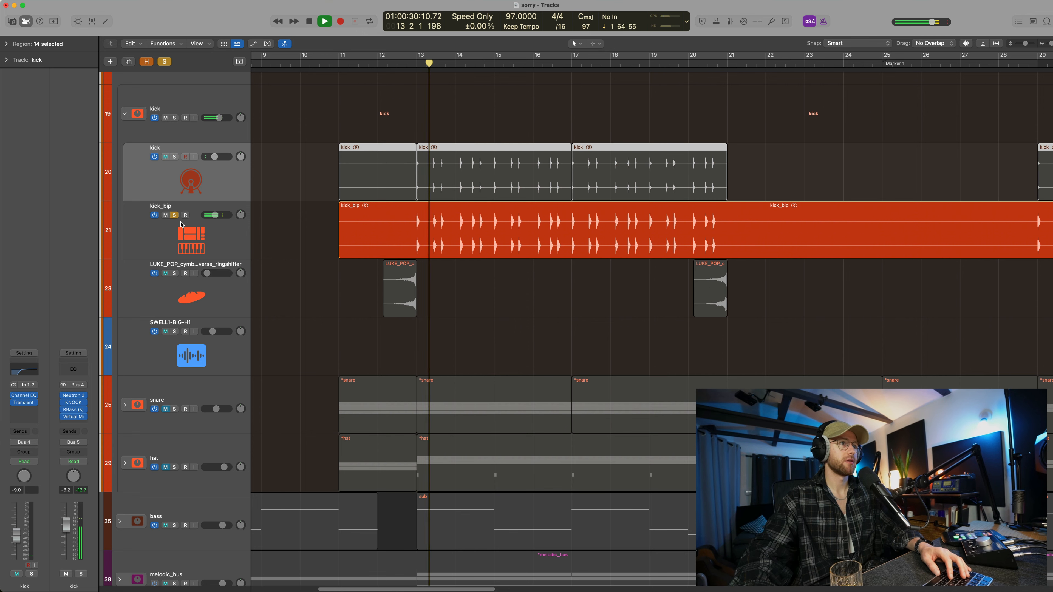
pyautogui.press('space')
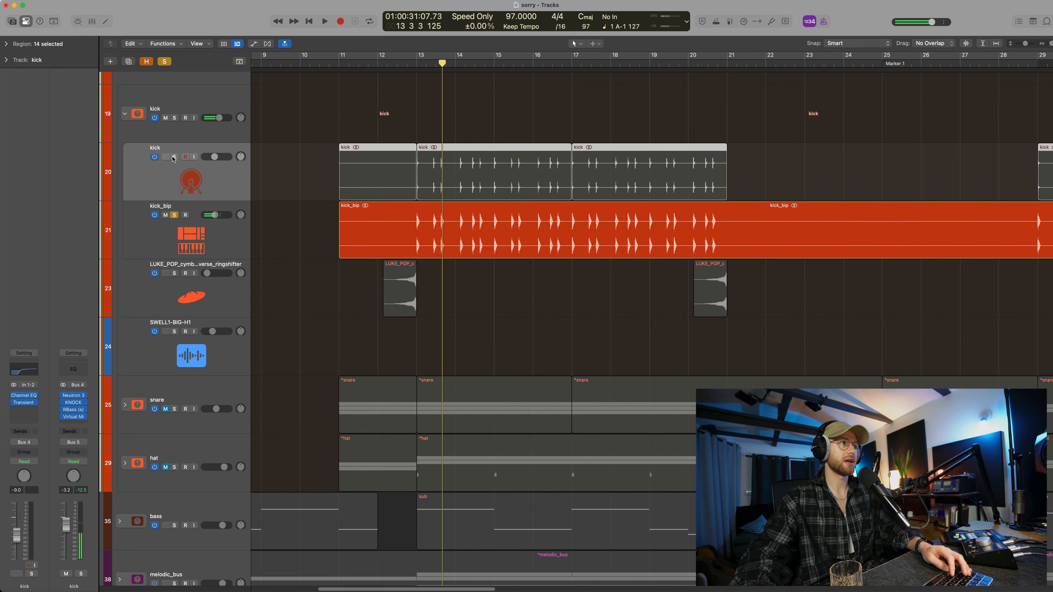
# Solo kick and kick_bip together and listen to both layers from bar 13
pyautogui.click(173, 157)
pyautogui.press('space')
pyautogui.click(173, 216)
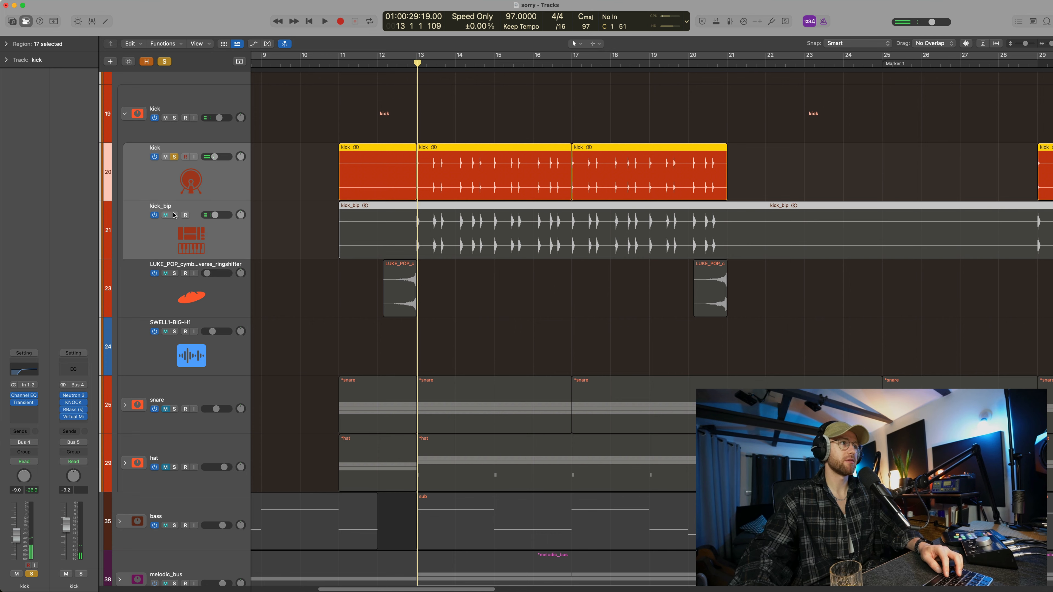
pyautogui.press('space')
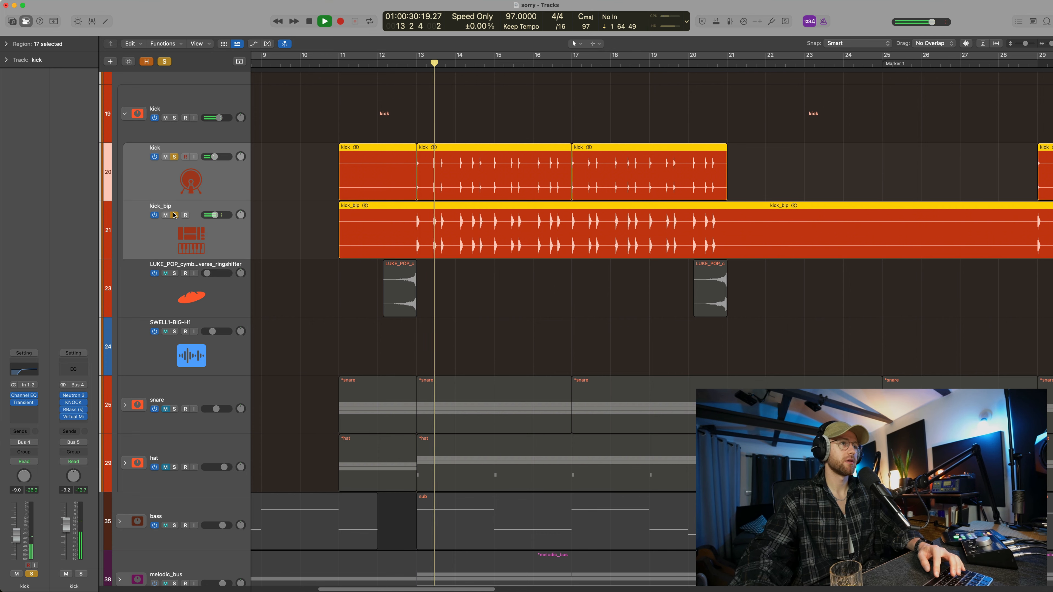
pyautogui.press('space')
# Turn off solo on kick and kick_bip, and collapse the kick stack
pyautogui.click(174, 157)
pyautogui.click(174, 215)
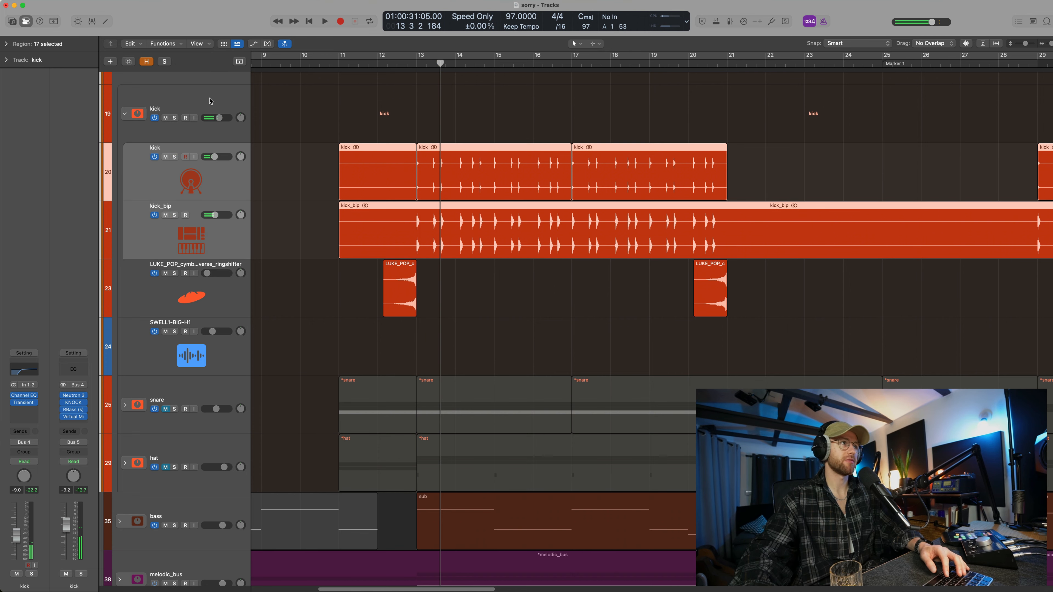
pyautogui.click(125, 114)
pyautogui.click(217, 174)
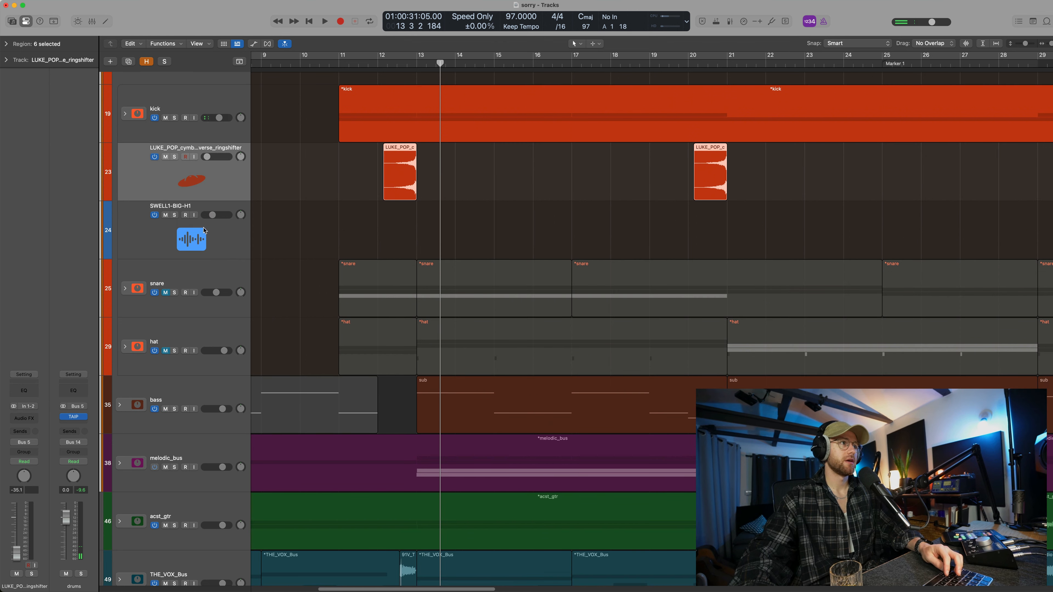
# Unmute the snare and hat stacks, and expand the snare stack to inspect its layered tracks
pyautogui.click(165, 292)
pyautogui.click(165, 351)
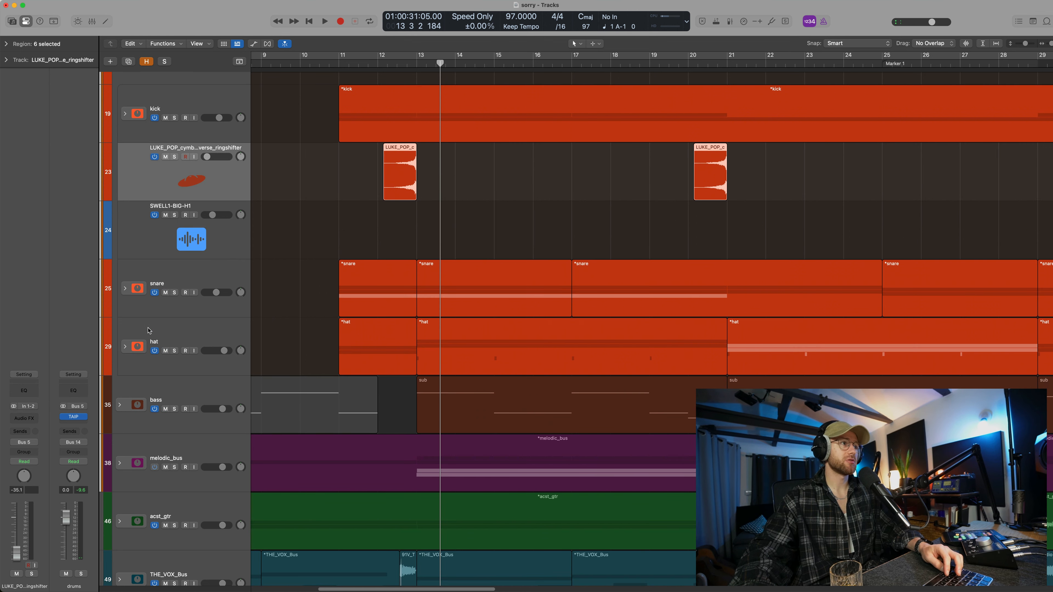
pyautogui.click(125, 289)
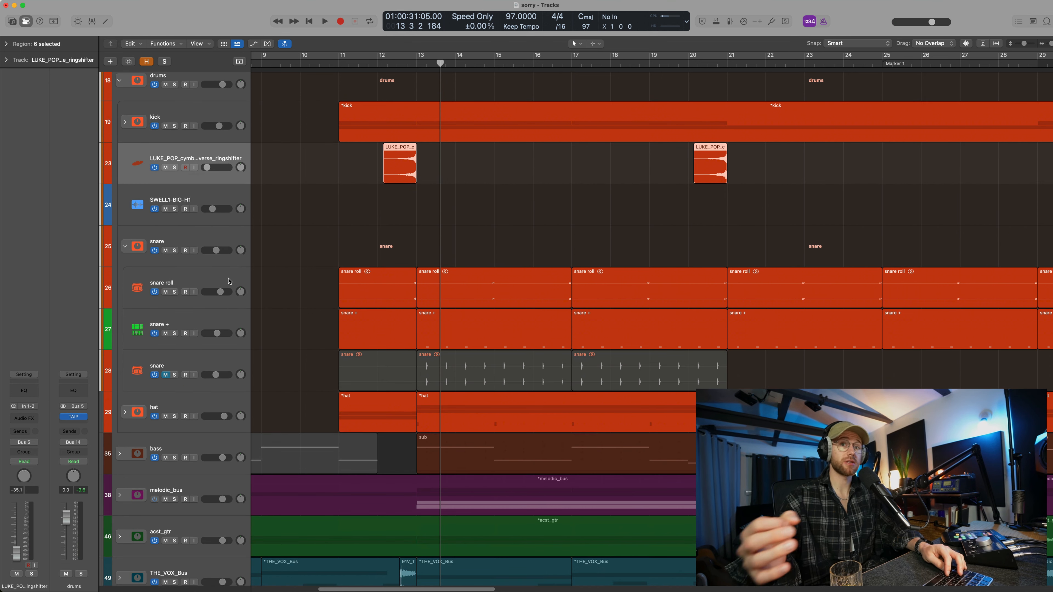
pyautogui.press('super+Right')
pyautogui.click(188, 235)
pyautogui.press('super+Down')
pyautogui.press('super+Right')
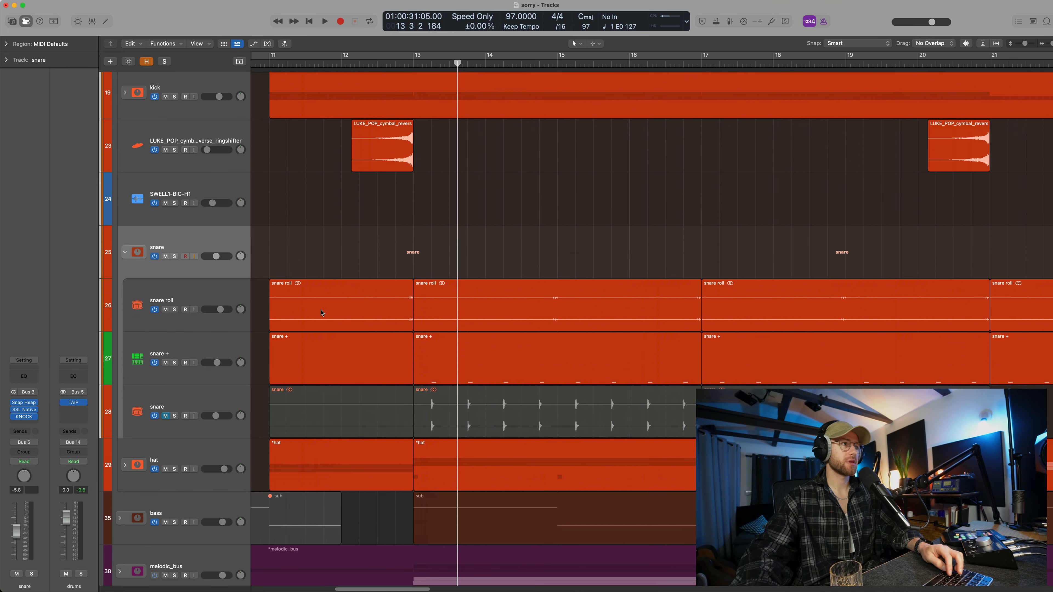
pyautogui.scroll(-2, 299, 355)
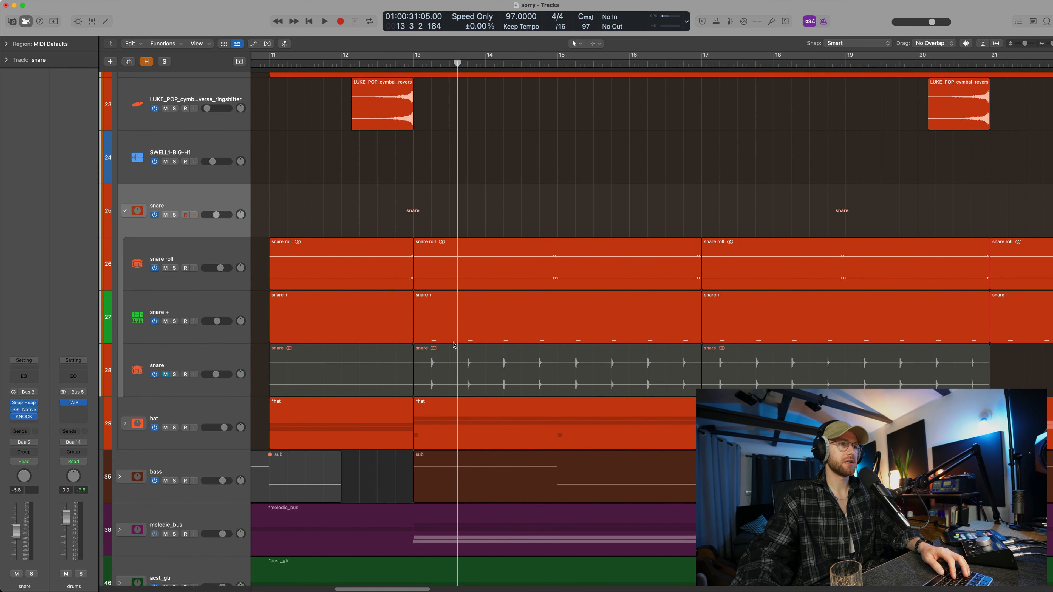
# Unmute and solo the lowest layer in the snare stack, listen to it from bar 13, and restore its muted, unsoloed state
pyautogui.click(173, 380)
pyautogui.click(166, 375)
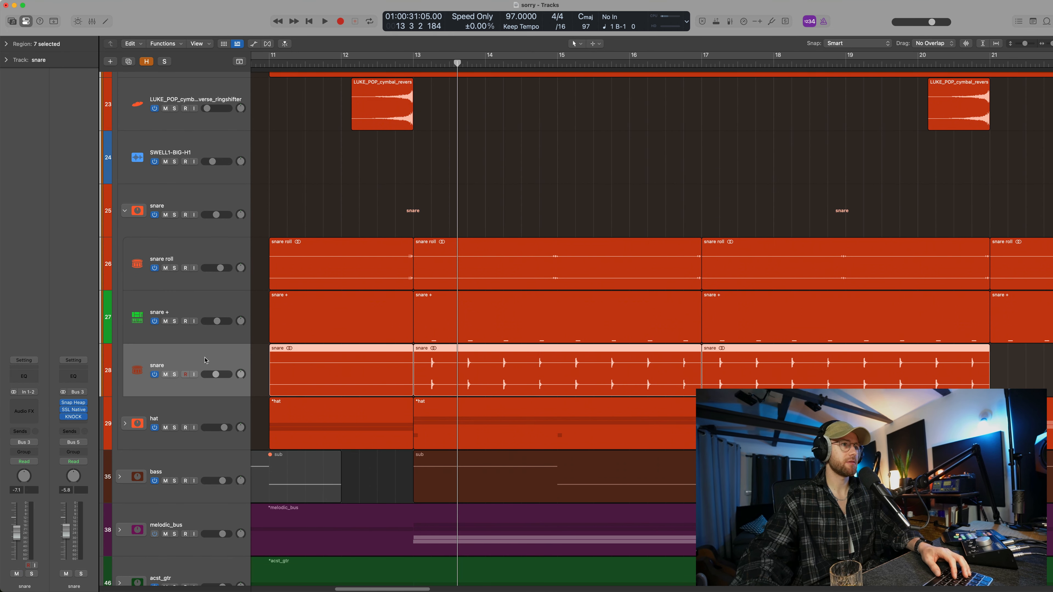
pyautogui.press('s')
pyautogui.press('space')
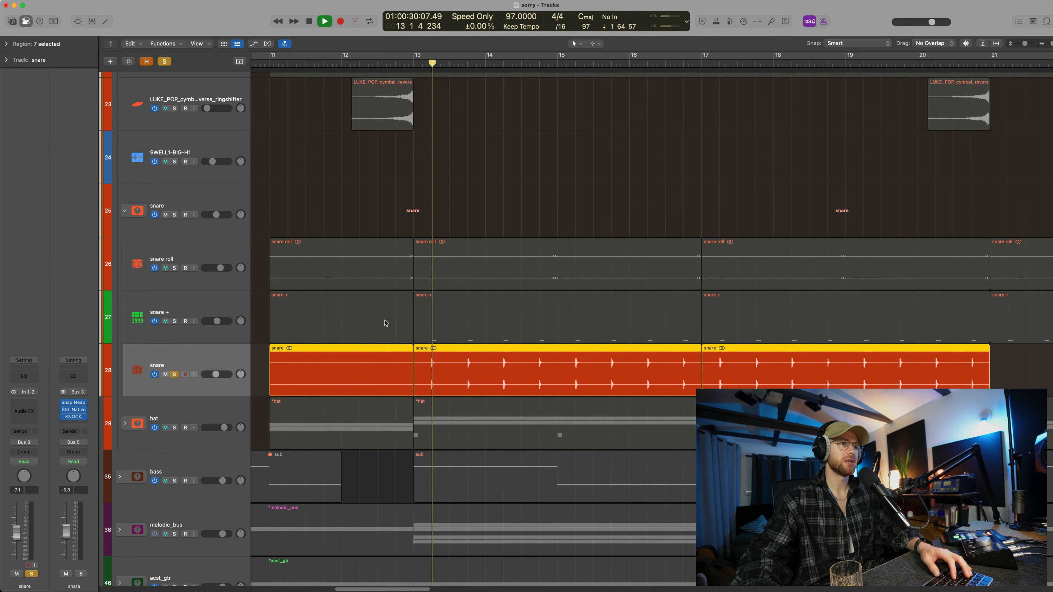
pyautogui.press('s')
pyautogui.press('m')
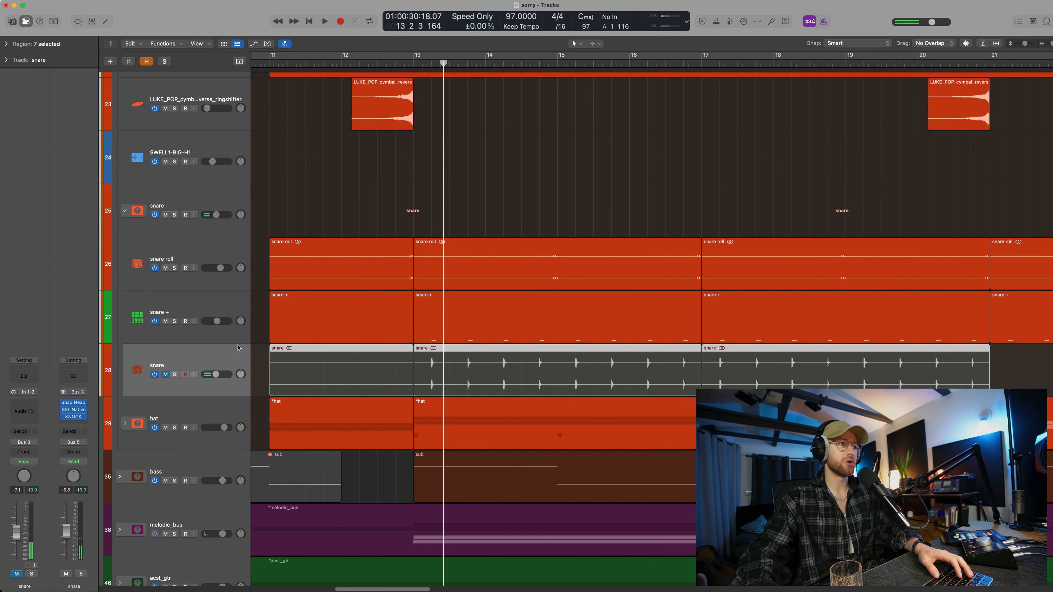
# Solo the whole snare stack and listen to its active layers from bar 13
pyautogui.click(194, 216)
pyautogui.press('s')
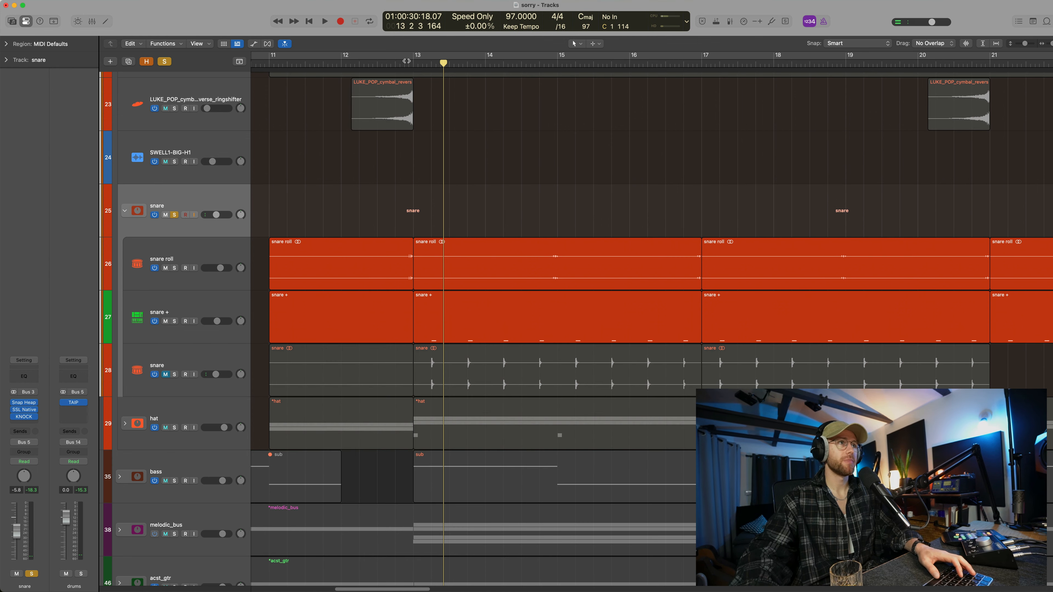
pyautogui.press('space')
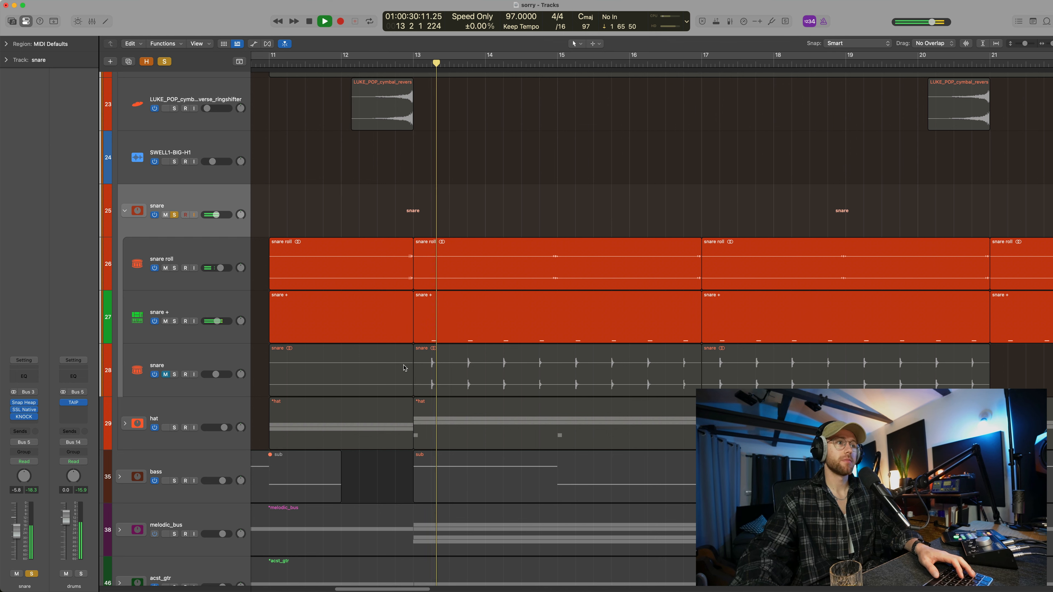
pyautogui.press('space')
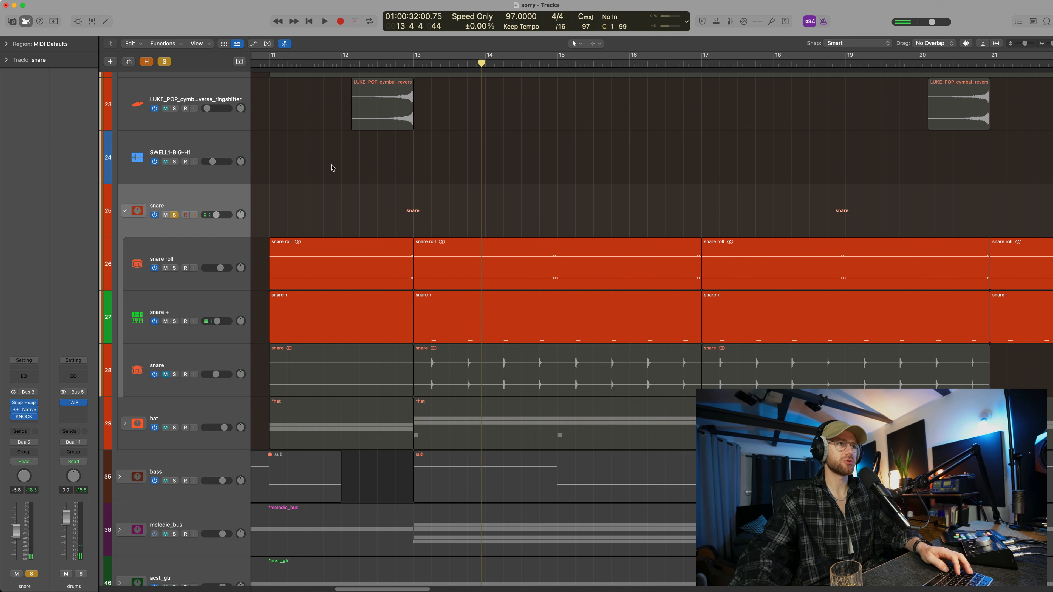
# Play the soloed snare stack from just before the snare roll hits at the end of bar 12
pyautogui.moveTo(378, 200); pyautogui.dragTo(519, 390)
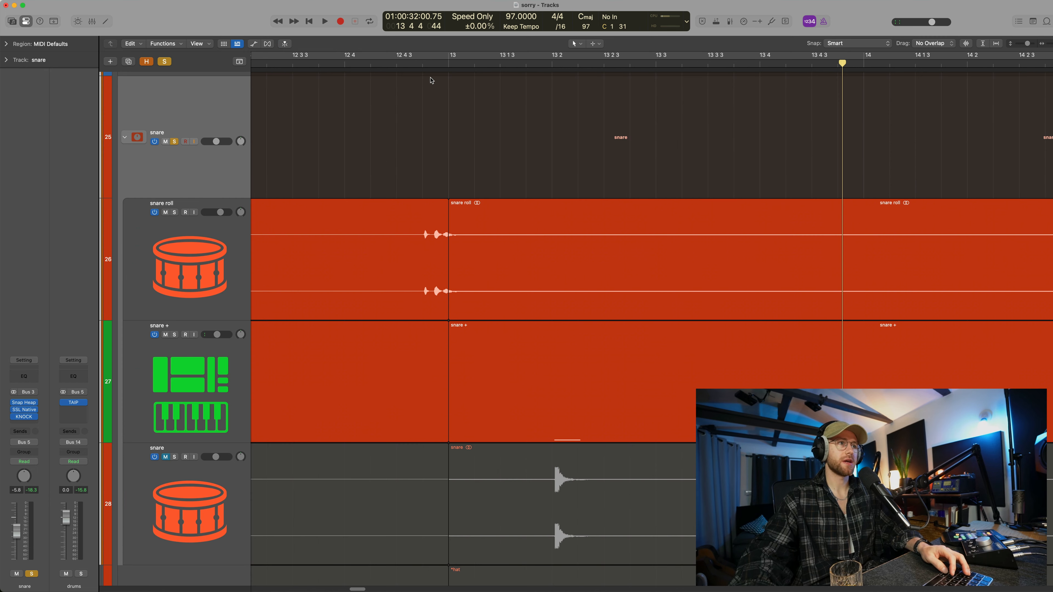
pyautogui.click(422, 69)
pyautogui.click(414, 63)
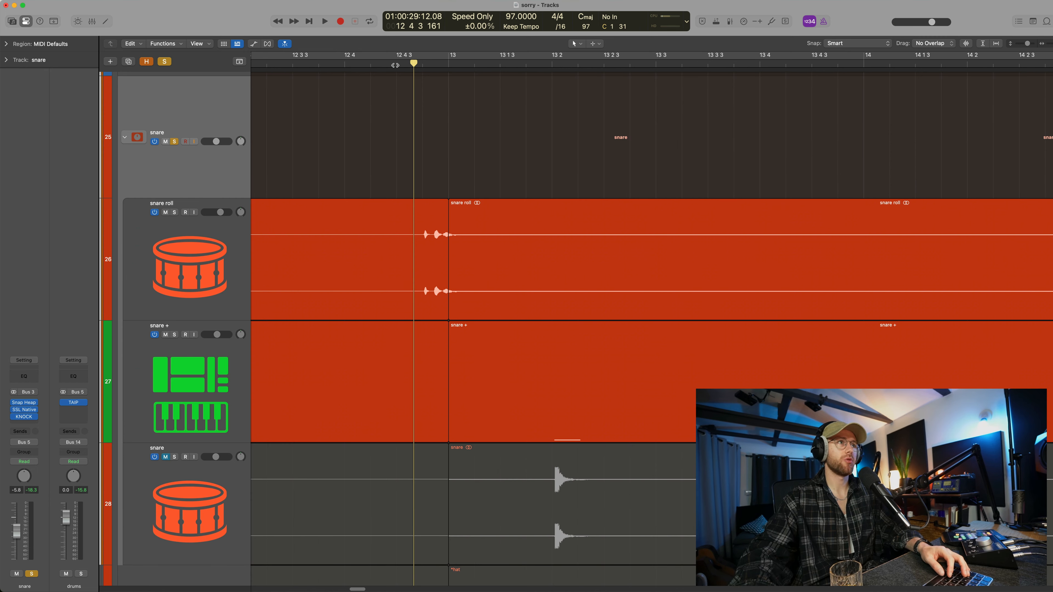
pyautogui.press('space')
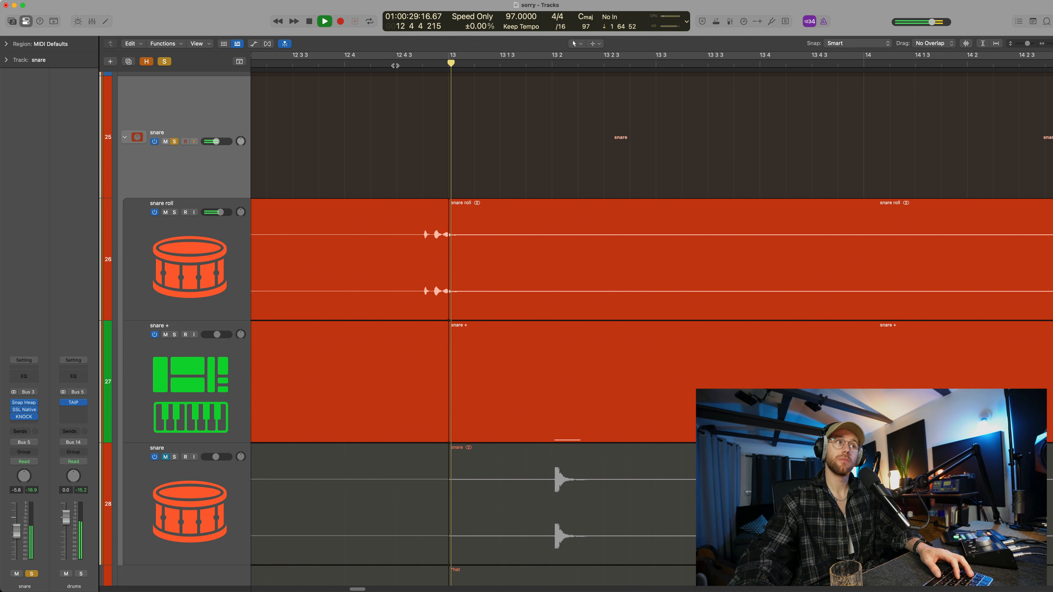
pyautogui.press('space')
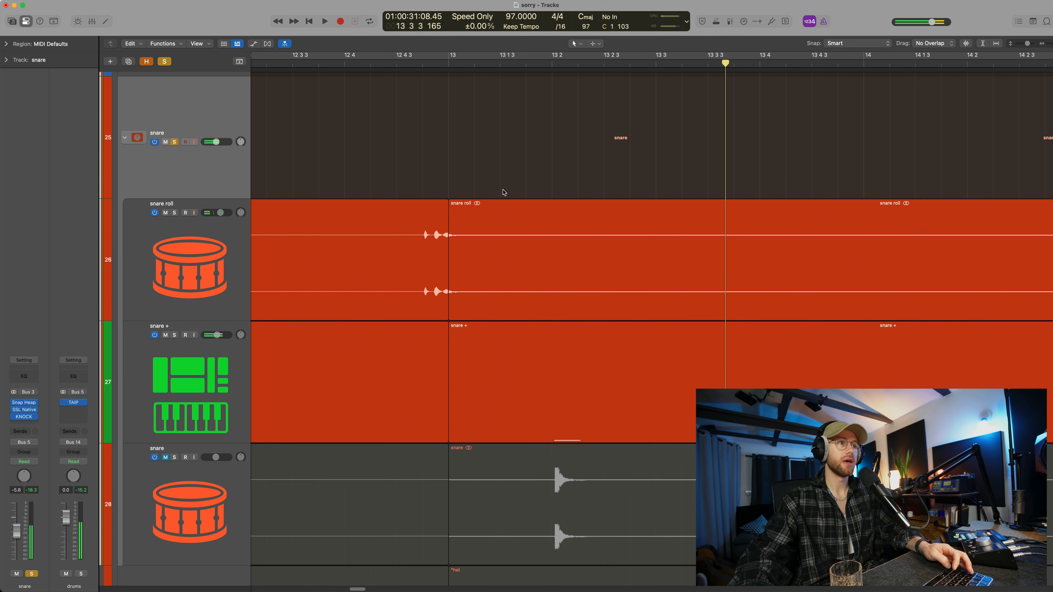
pyautogui.scroll(-5, 505, 191)
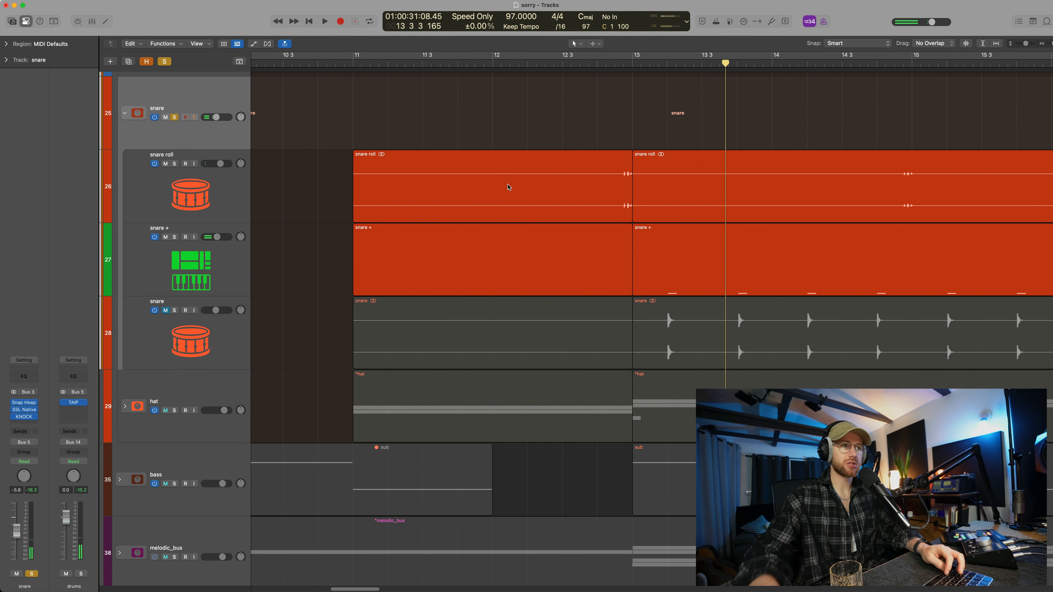
pyautogui.scroll(-5, 509, 187)
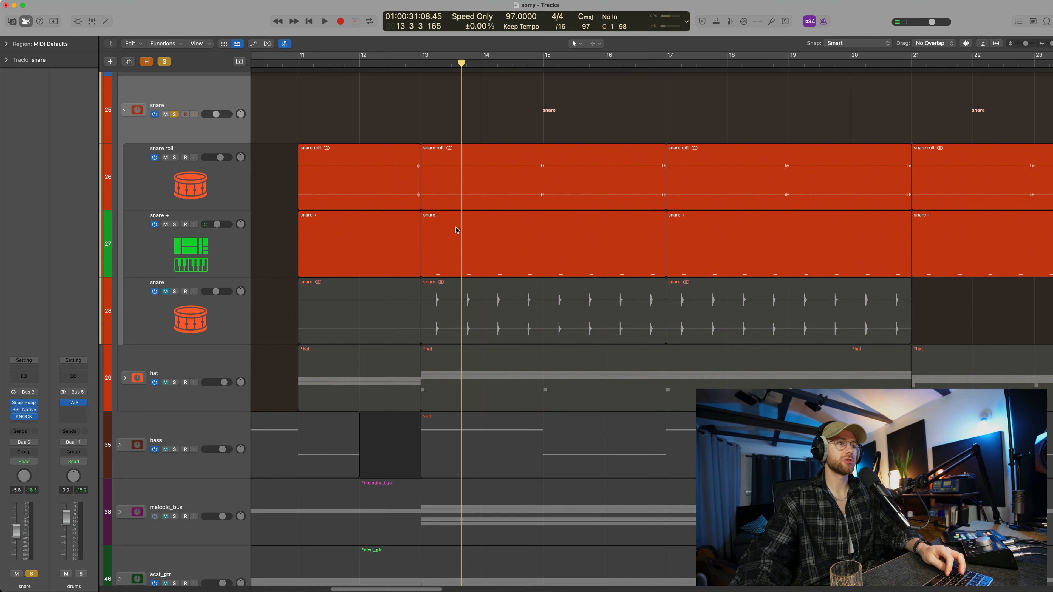
# Collapse the snare stack, inspect the Snap Heap effect chain on its channel, and close the plug-in
pyautogui.click(176, 188)
pyautogui.click(150, 111)
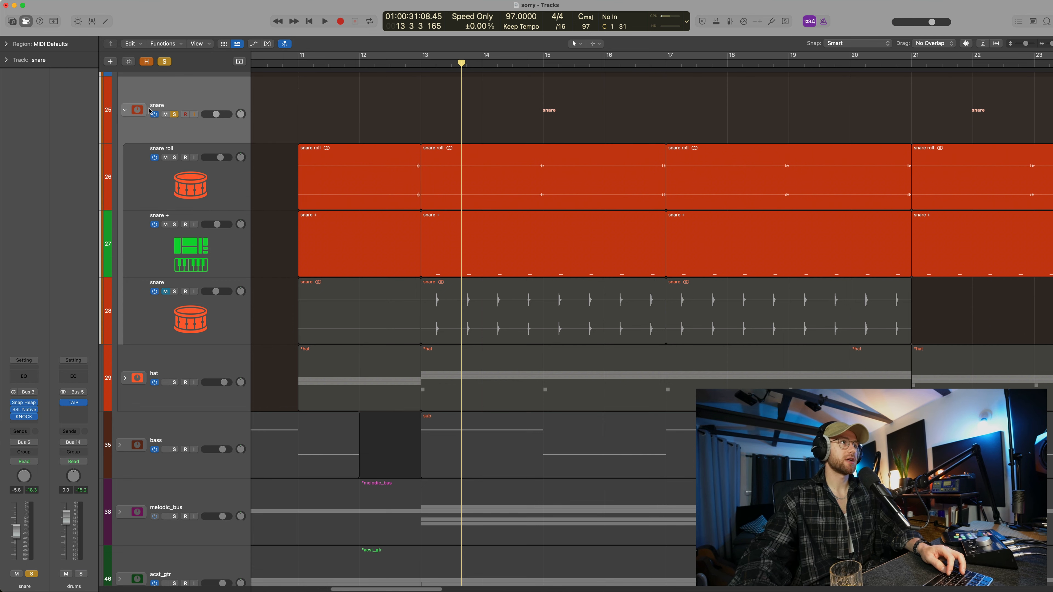
pyautogui.click(125, 111)
pyautogui.click(215, 106)
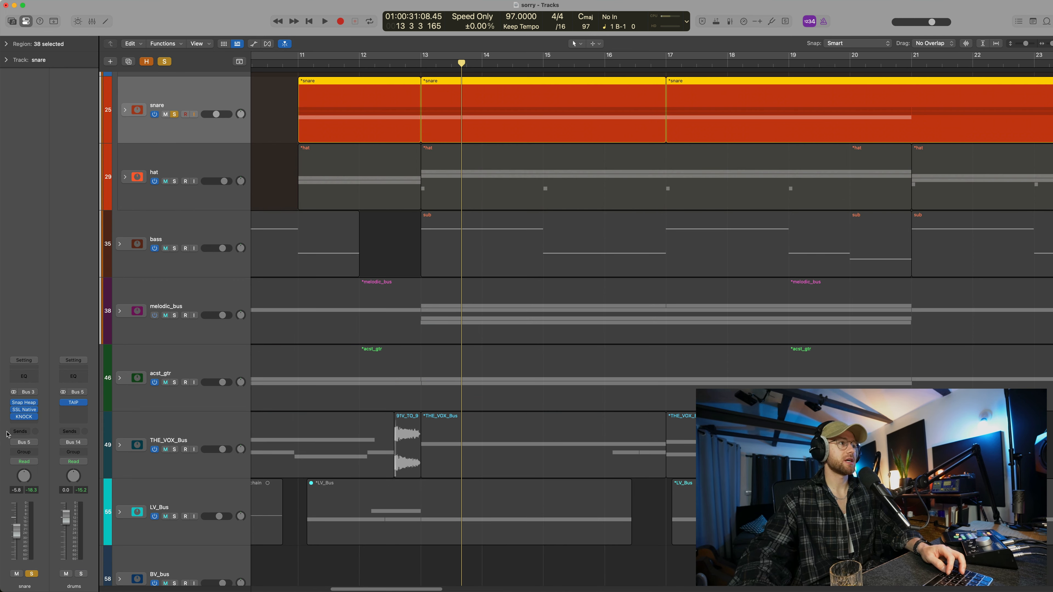
pyautogui.click(24, 402)
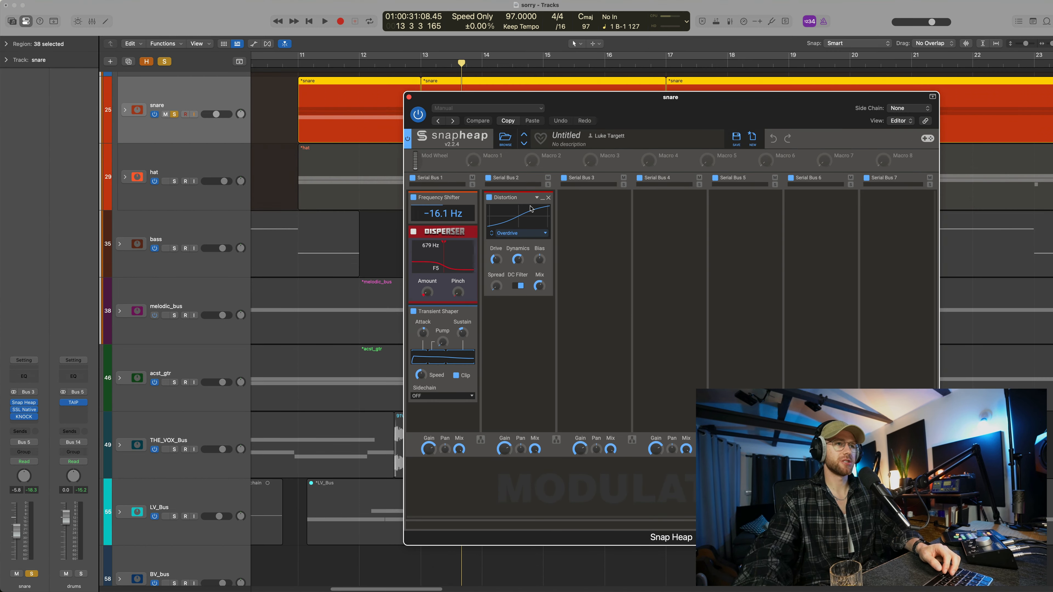
pyautogui.click(410, 98)
# Turn off solo on the snare stack to bring the other tracks back into the mix
pyautogui.scroll(3, 522, 195)
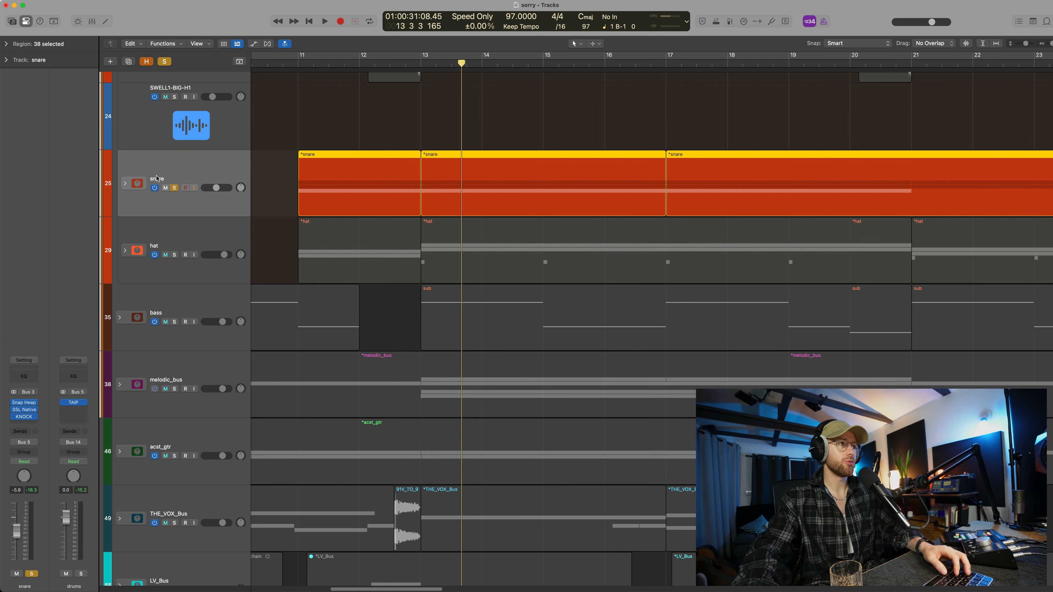
pyautogui.click(175, 189)
pyautogui.press('super+Up')
pyautogui.press('super+Up')
pyautogui.press('super+Left')
pyautogui.press('super+Left')
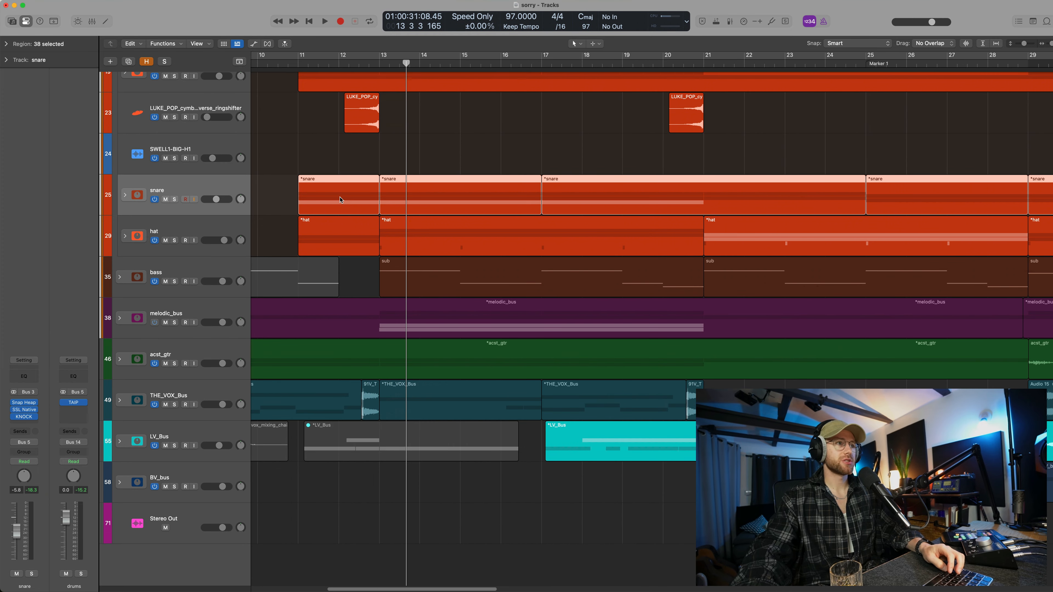
# Expand the hat stack to examine its layered tracks and channel inserts, and collapse it again
pyautogui.scroll(2, 342, 200)
pyautogui.click(185, 265)
pyautogui.click(124, 276)
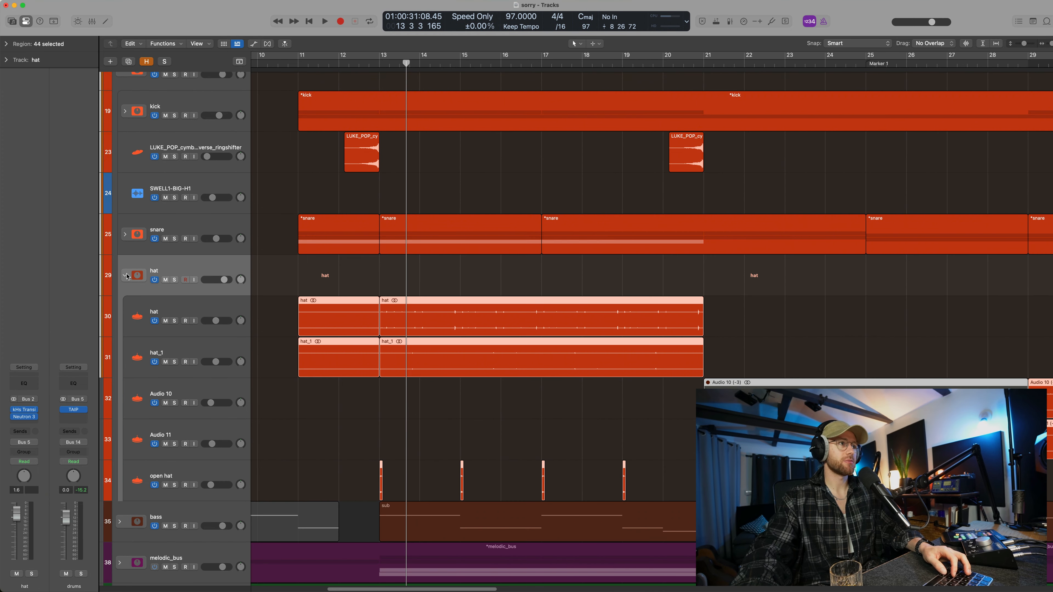
pyautogui.moveTo(25, 419)
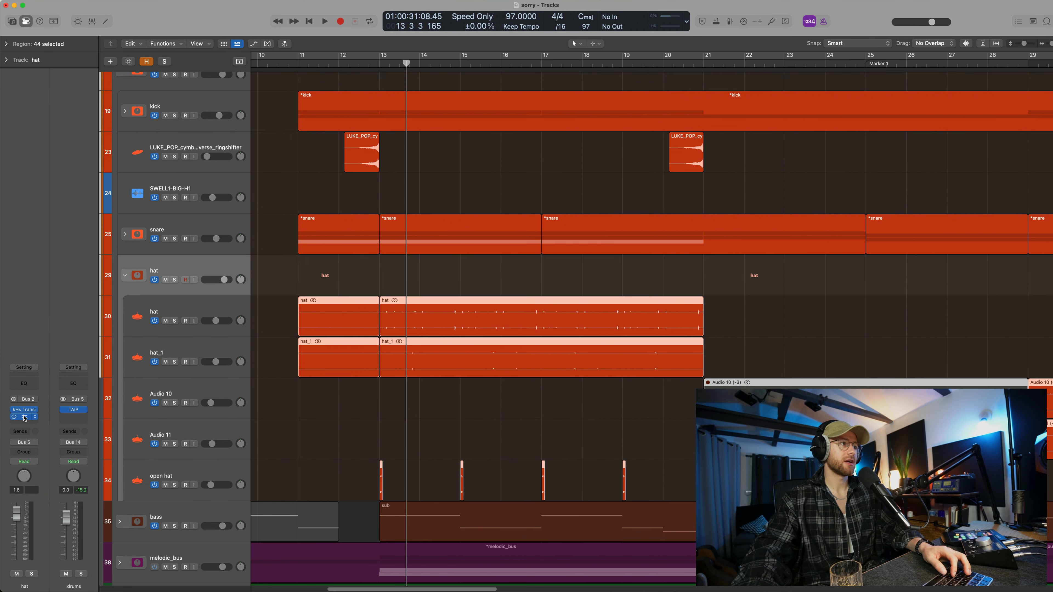
pyautogui.click(124, 276)
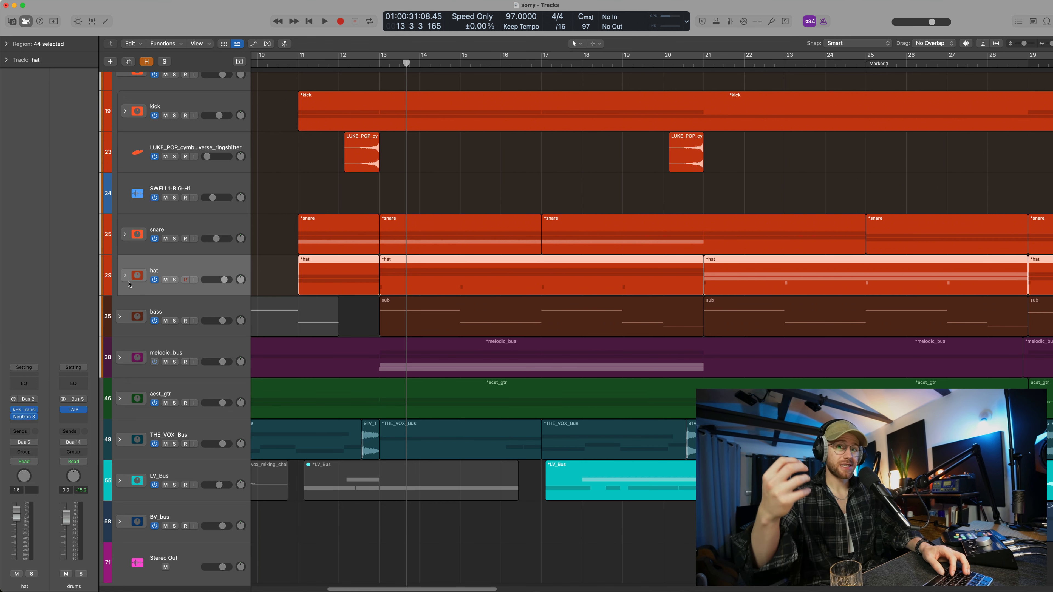
# Collapse the drums stack into a single bus track
pyautogui.scroll(2, 469, 222)
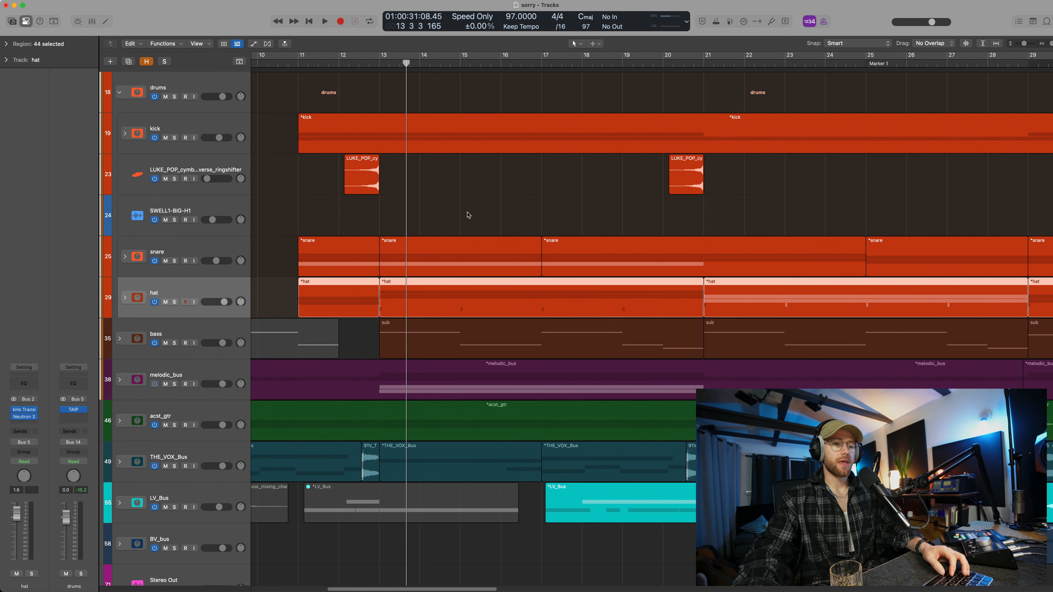
pyautogui.press('super+Left')
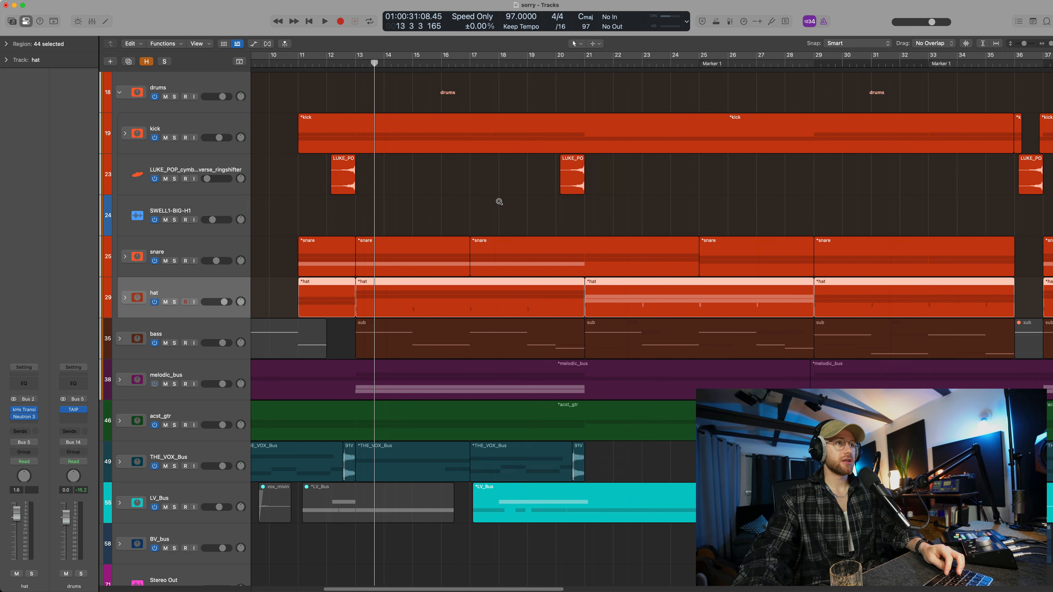
pyautogui.press('super+Up')
pyautogui.click(200, 83)
pyautogui.click(119, 90)
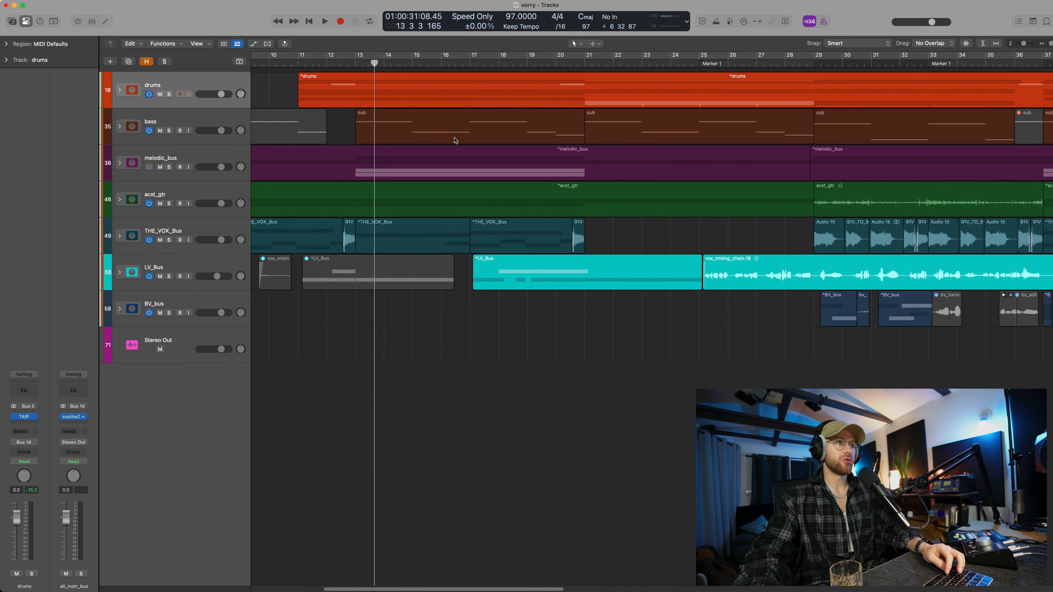
# Expand the acst_gtr stack to show its individual guitar tracks
pyautogui.press('super+Down')
pyautogui.press('super+Down')
pyautogui.press('super+Right')
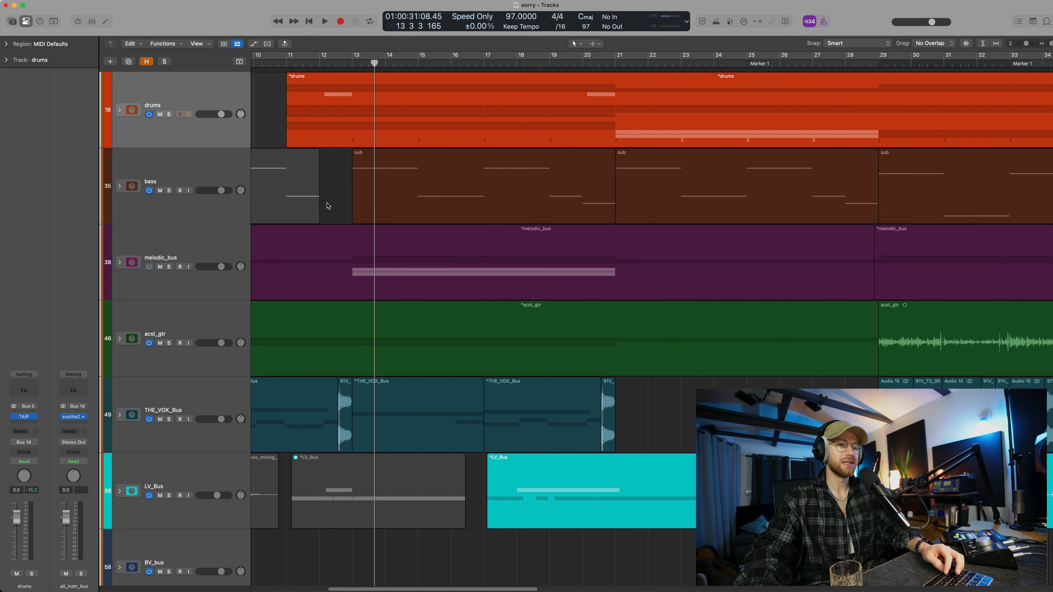
pyautogui.scroll(-5, 472, 459)
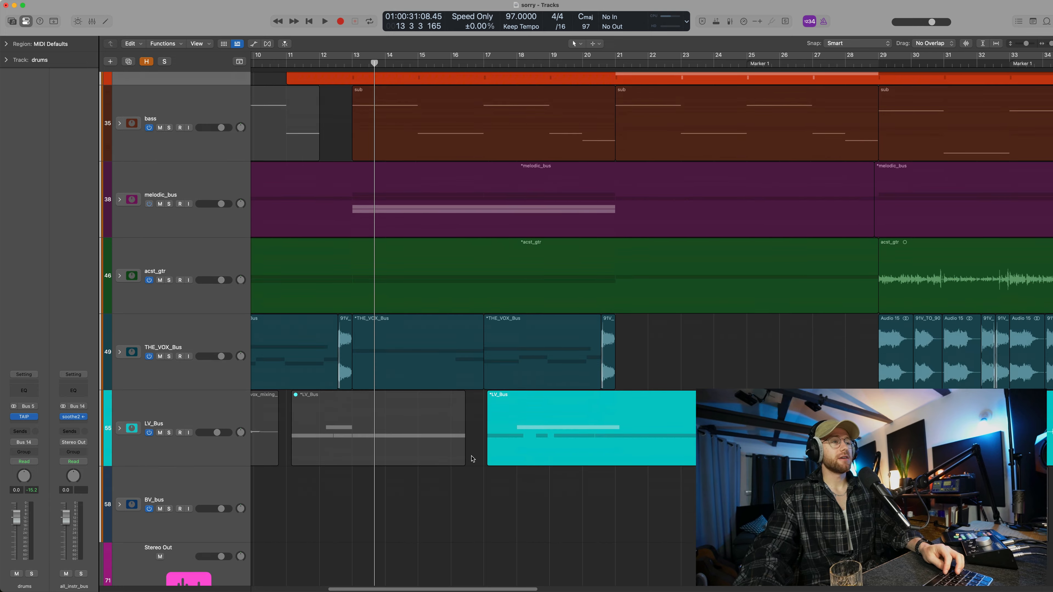
pyautogui.click(169, 263)
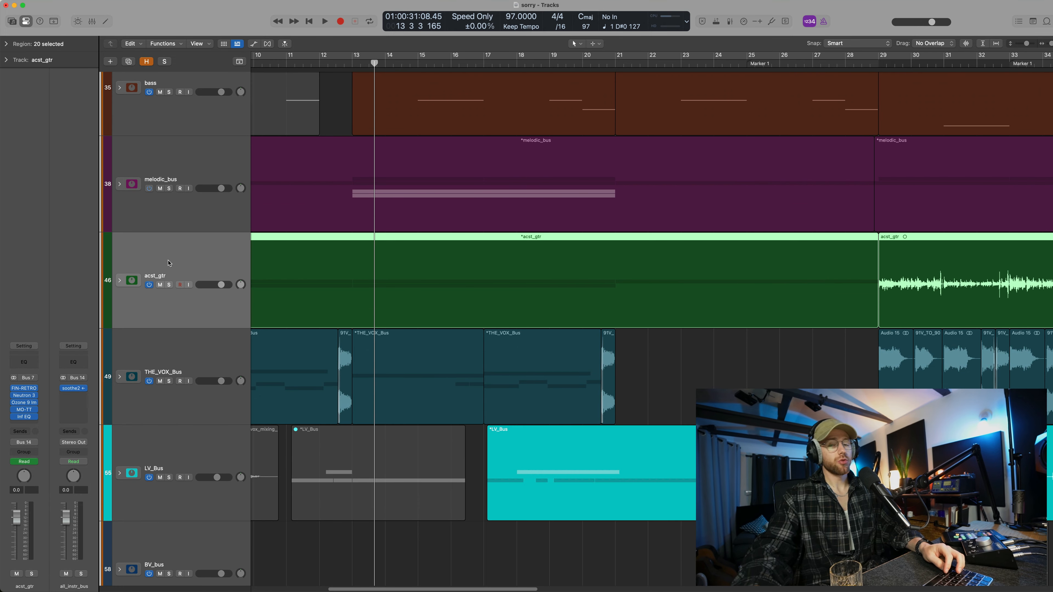
pyautogui.scroll(1, 133, 270)
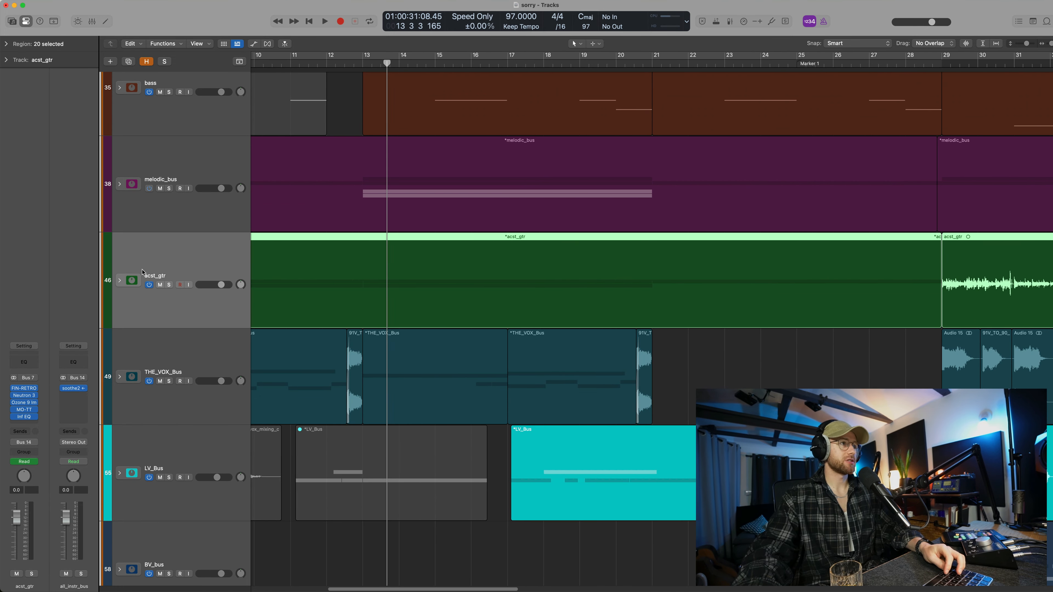
pyautogui.hscroll(-3, 142, 272)
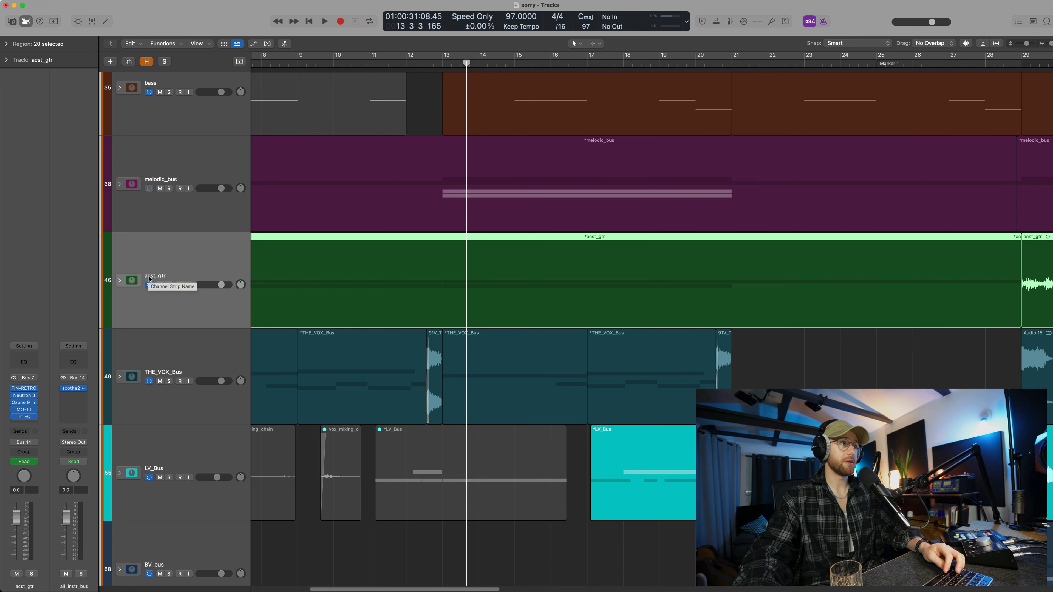
pyautogui.scroll(-1, 190, 313)
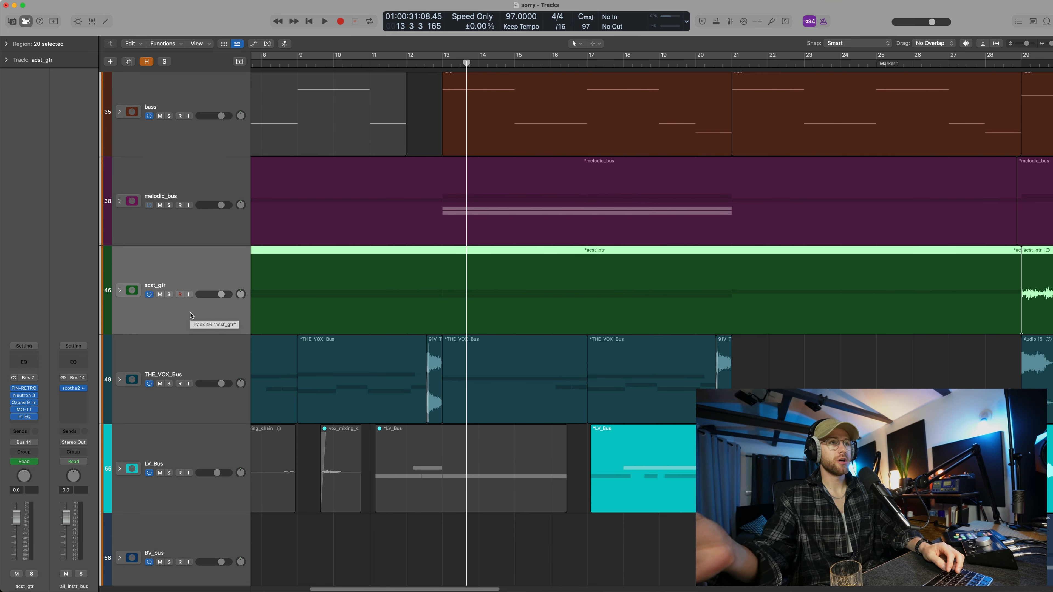
pyautogui.click(120, 291)
pyautogui.click(182, 197)
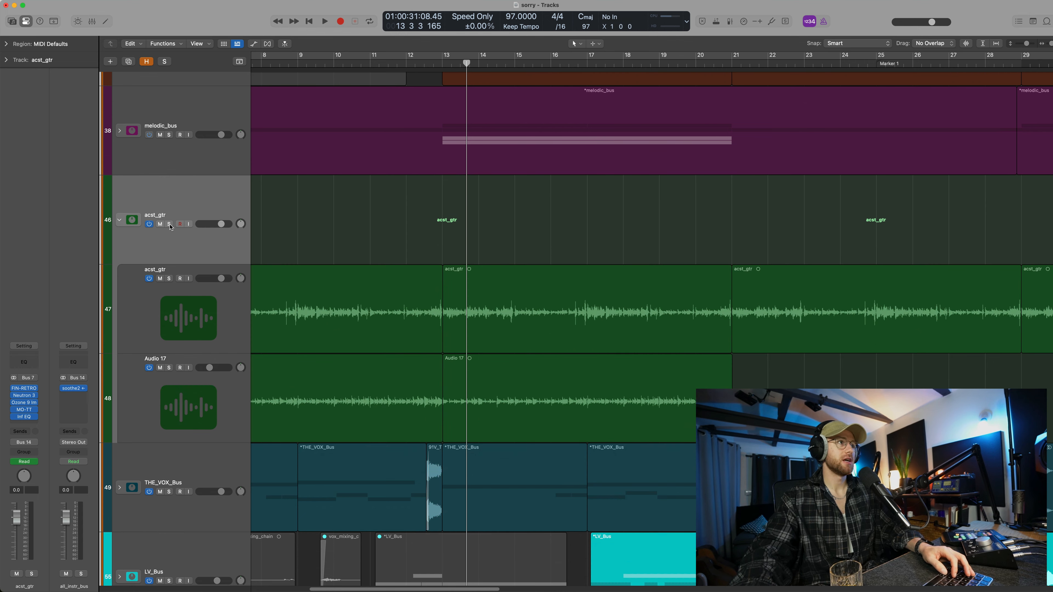
# Solo the acst_gtr stack and listen to both guitar layers from the start of bar 13
pyautogui.click(169, 219)
pyautogui.moveTo(448, 63); pyautogui.dragTo(442, 63)
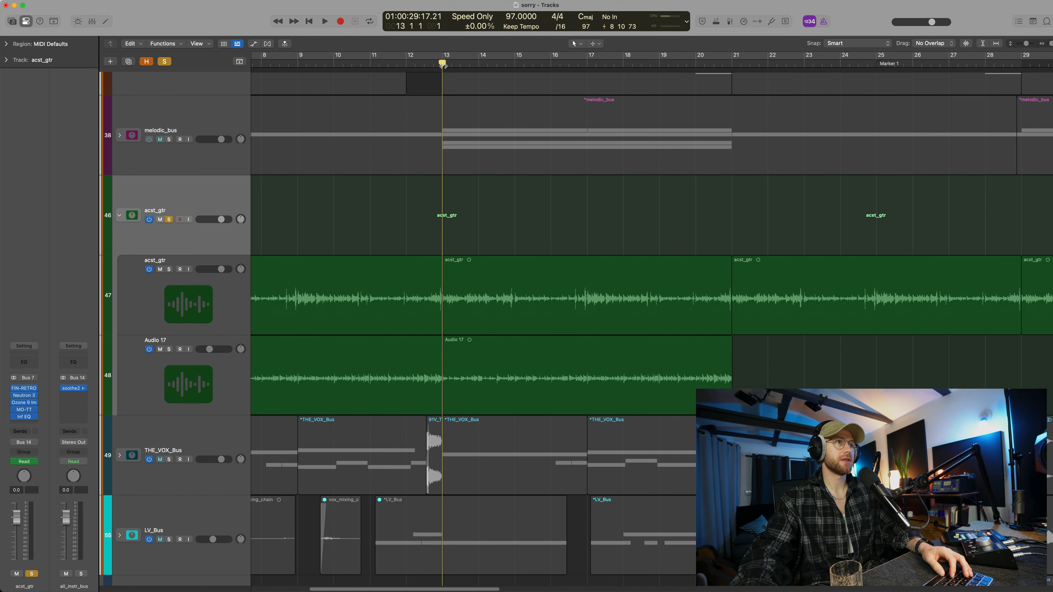
pyautogui.press('space')
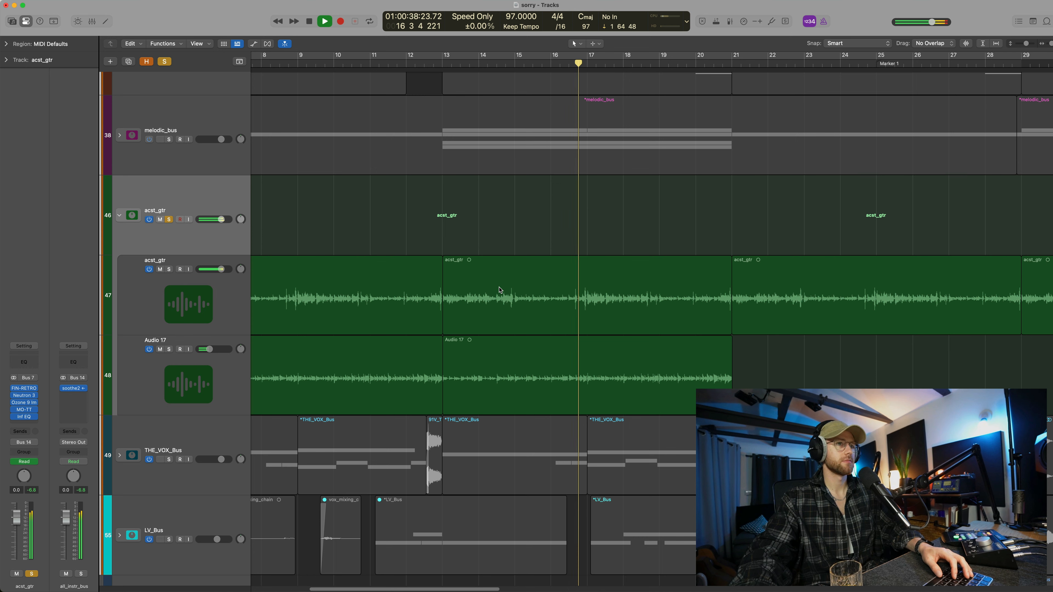
pyautogui.press('space')
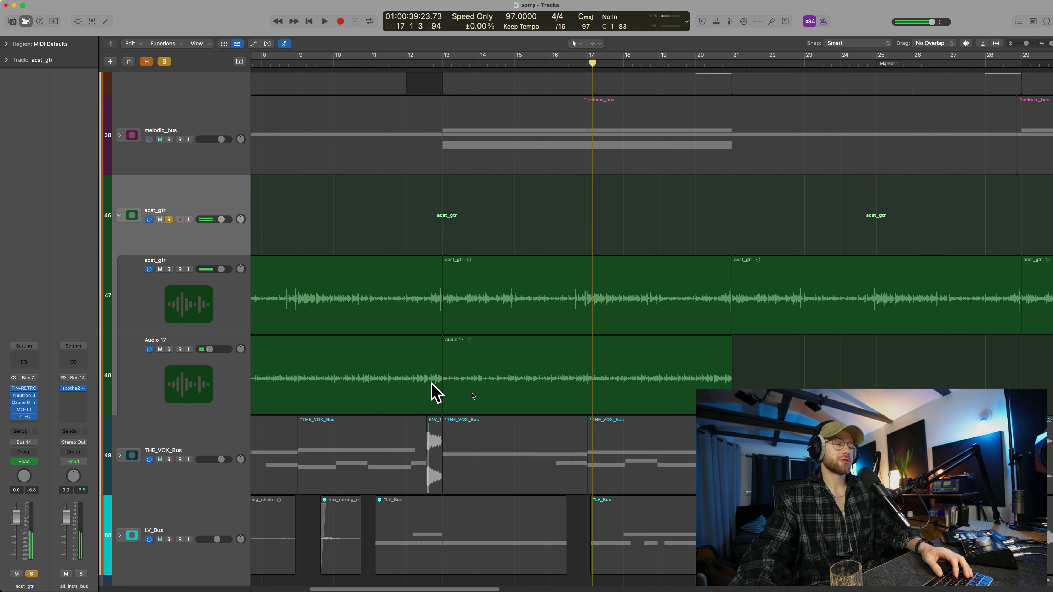
# Mute the Audio 17 guitar layer and select the acst_gtr audio track to examine it more closely
pyautogui.click(142, 356)
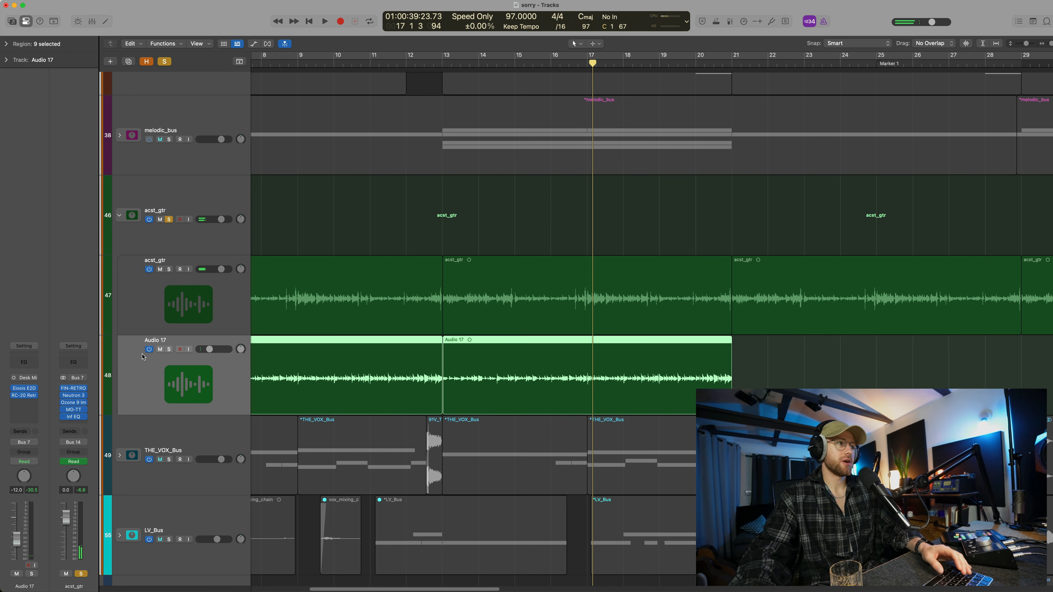
pyautogui.click(160, 349)
pyautogui.click(187, 295)
pyautogui.moveTo(378, 202); pyautogui.dragTo(816, 374)
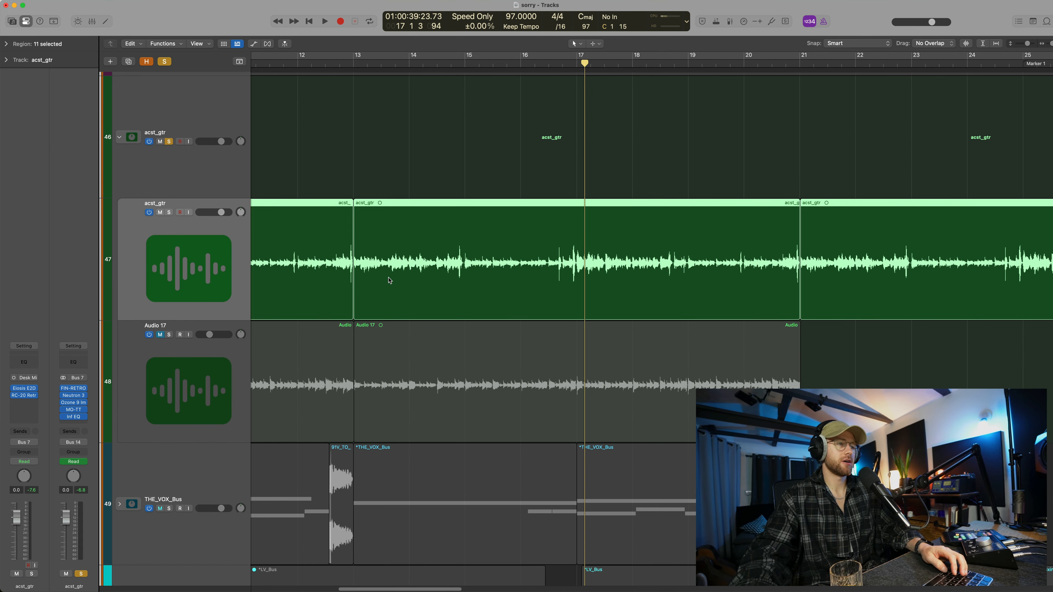
# Bypass the plug-ins on the acst_gtr audio track and its stack, and listen to the dry guitar from the start of bar 13
pyautogui.click(13, 389)
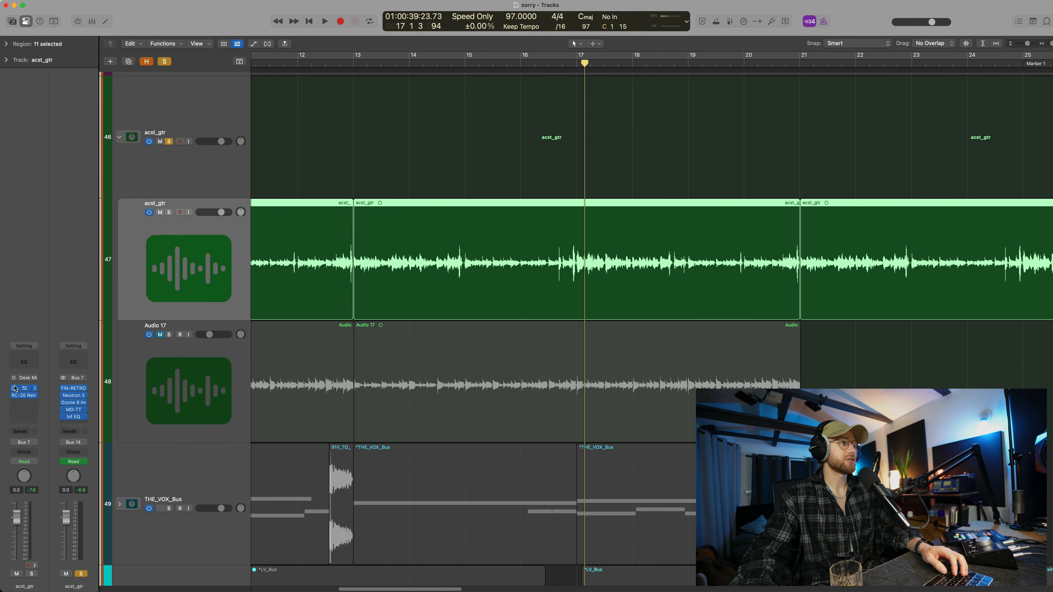
pyautogui.click(211, 109)
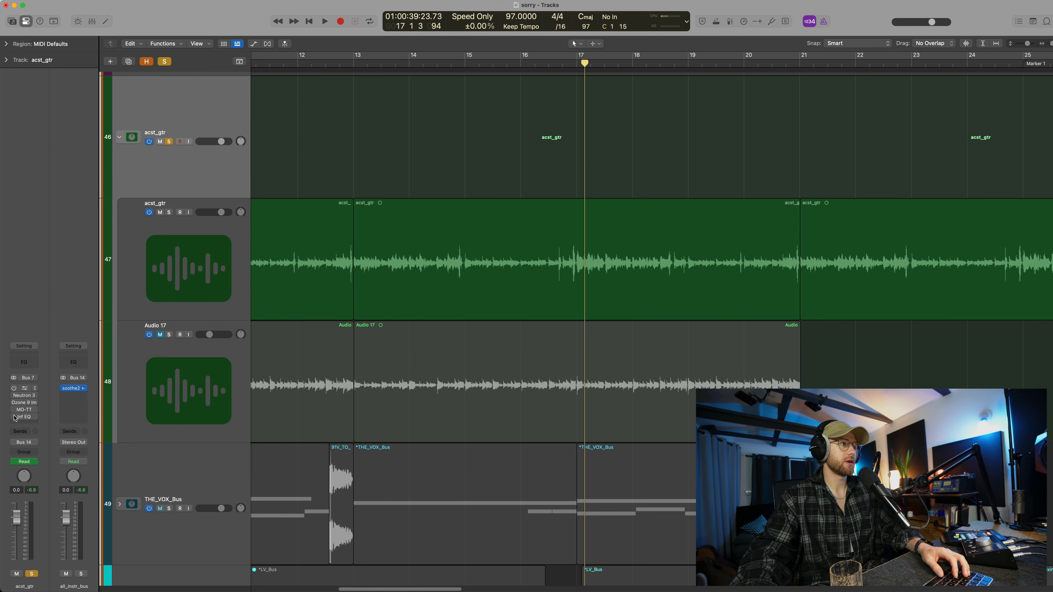
pyautogui.moveTo(359, 63); pyautogui.dragTo(354, 64)
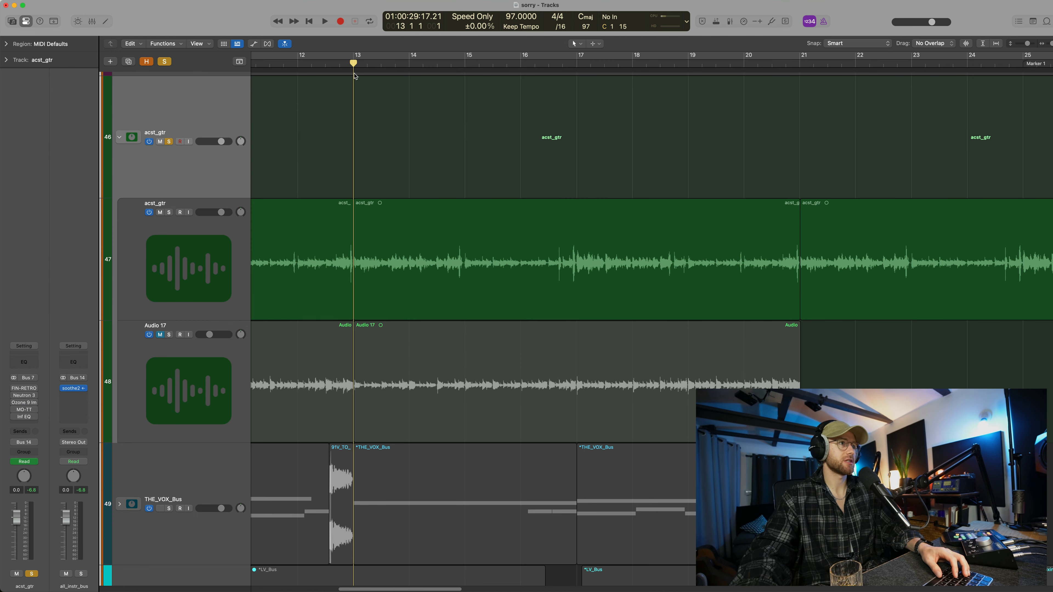
pyautogui.press('space')
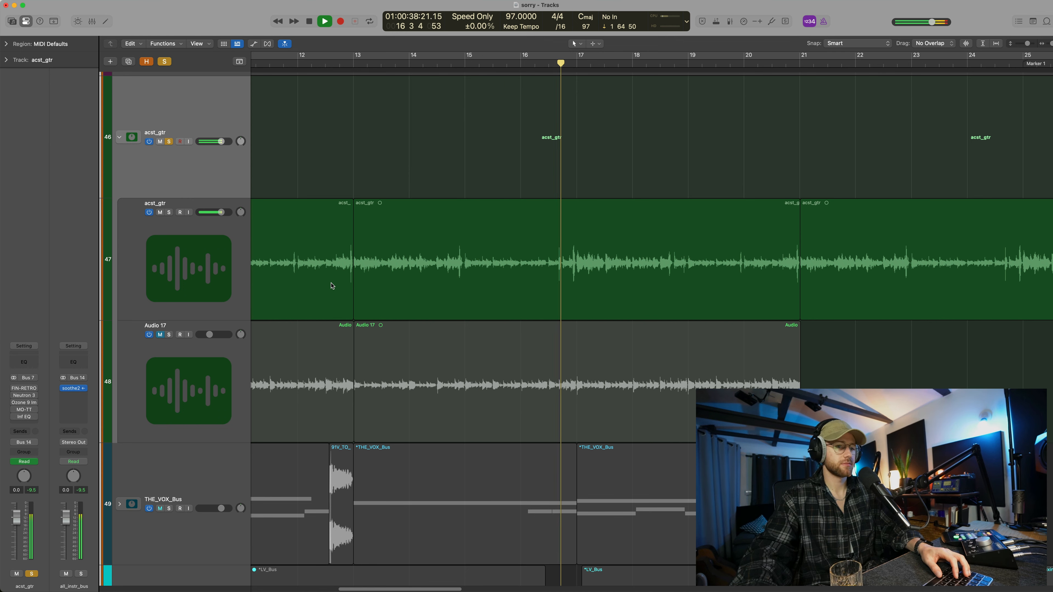
pyautogui.press('space')
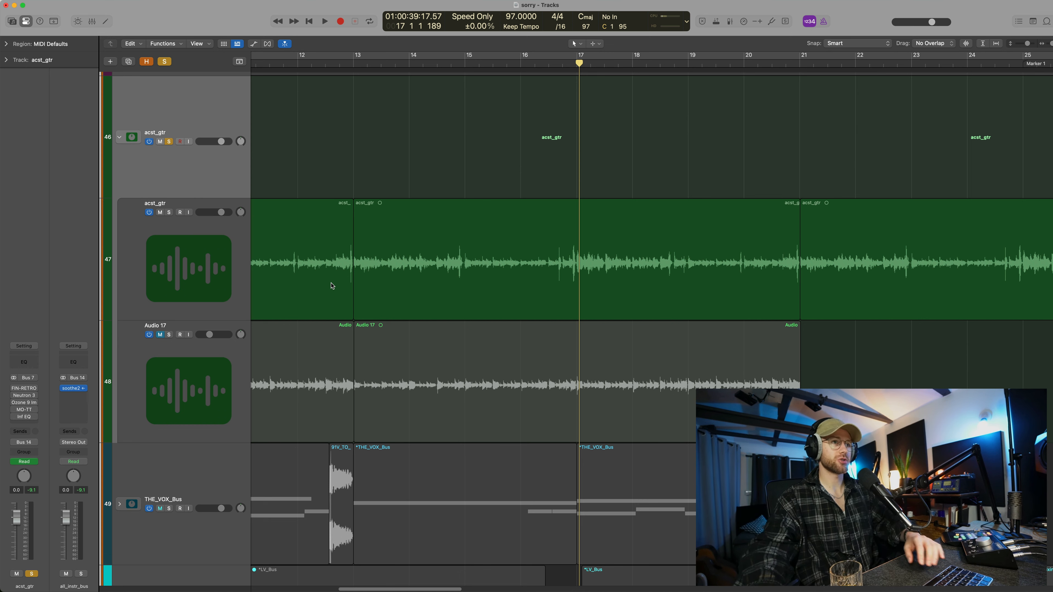
pyautogui.press('space')
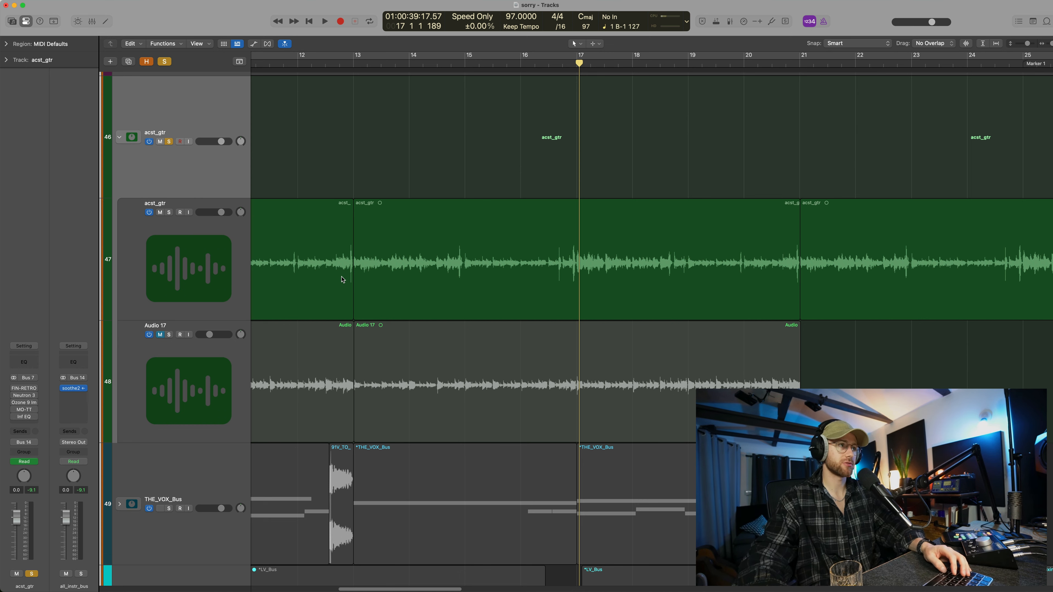
# Select the acst_gtr audio track and turn off solo on the acst_gtr stack
pyautogui.click(172, 268)
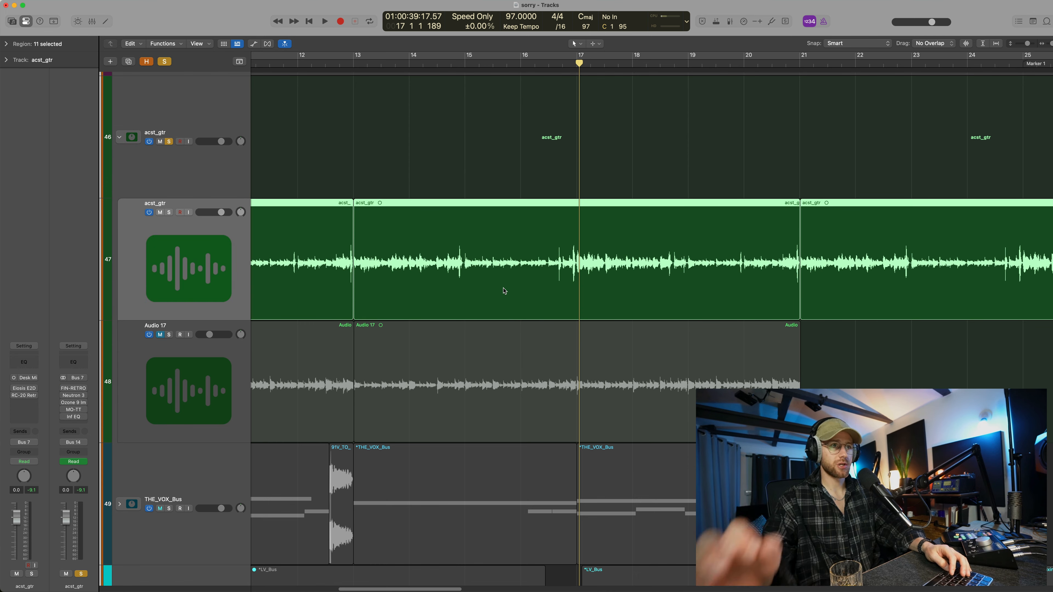
pyautogui.press('super+Up')
pyautogui.press('super+Up')
pyautogui.press('super+Up')
pyautogui.press('super+Up')
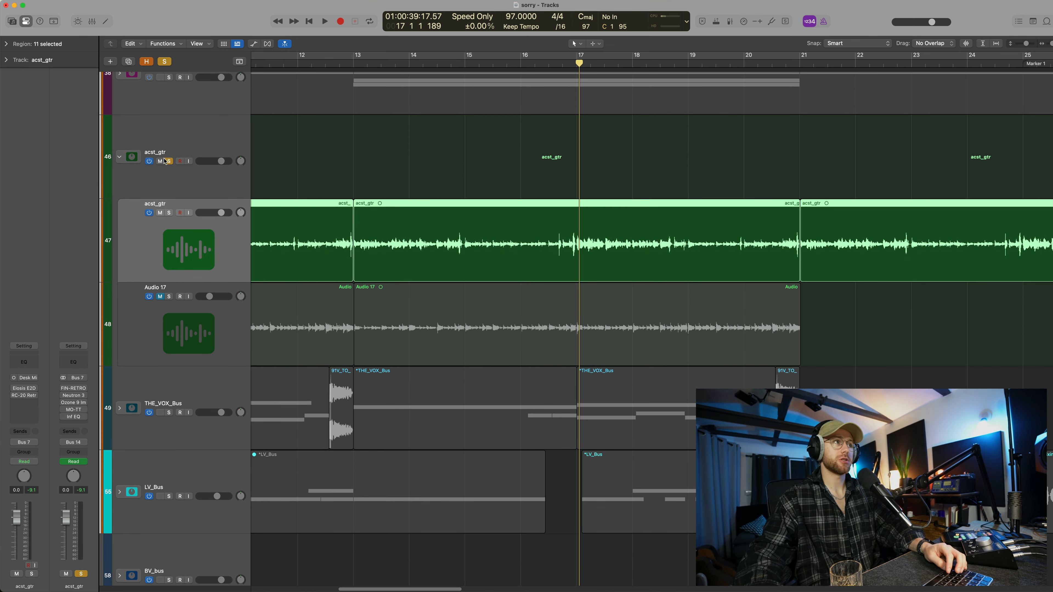
pyautogui.click(168, 161)
# Expand the LV_Bus stack to show its individual lead vocal tracks
pyautogui.scroll(-2, 125, 291)
pyautogui.click(115, 424)
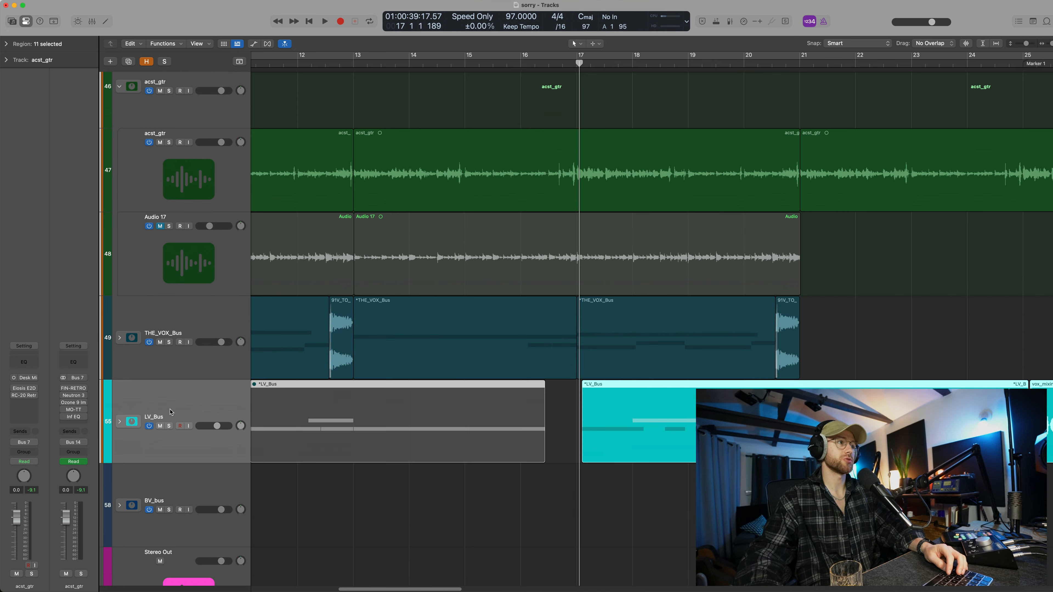
pyautogui.click(120, 422)
pyautogui.scroll(-6, 121, 423)
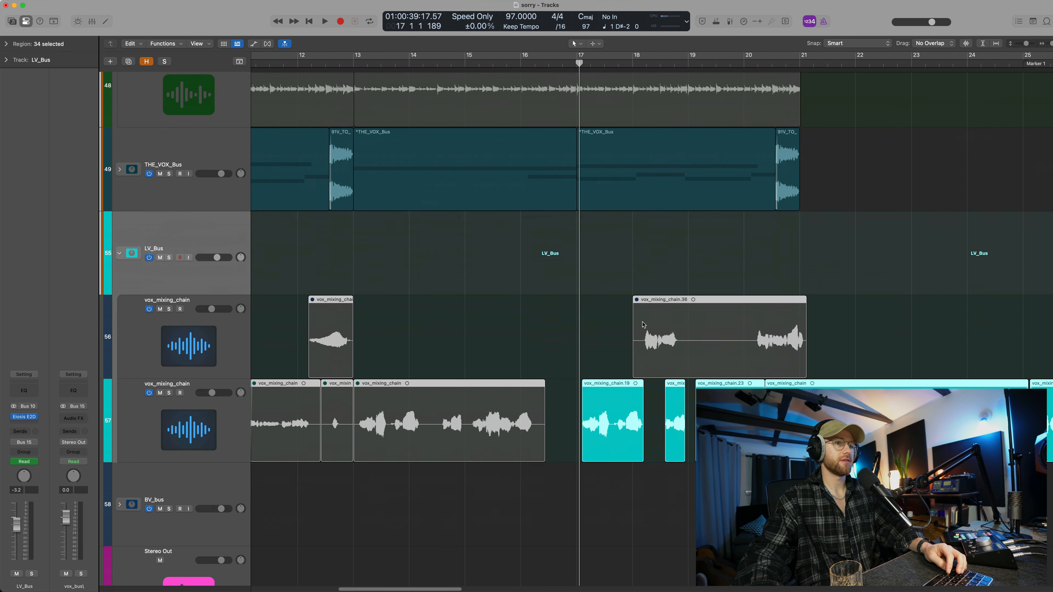
# Bypass all plug-ins on the lower vox_mixing_chain track, solo it and listen to the raw vocal from bar 17
pyautogui.click(230, 355)
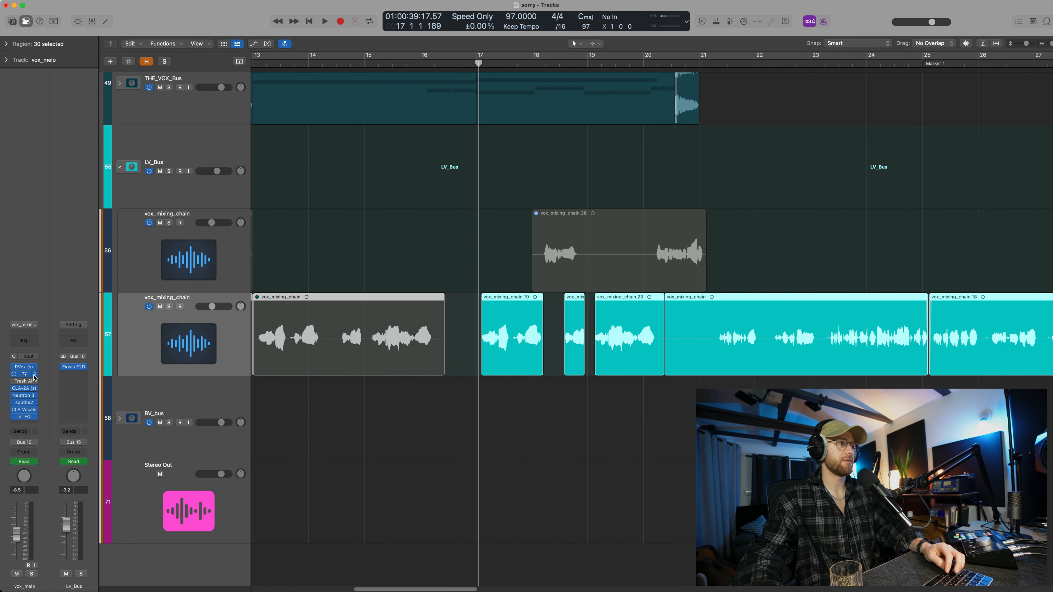
pyautogui.click(35, 384)
pyautogui.click(46, 304)
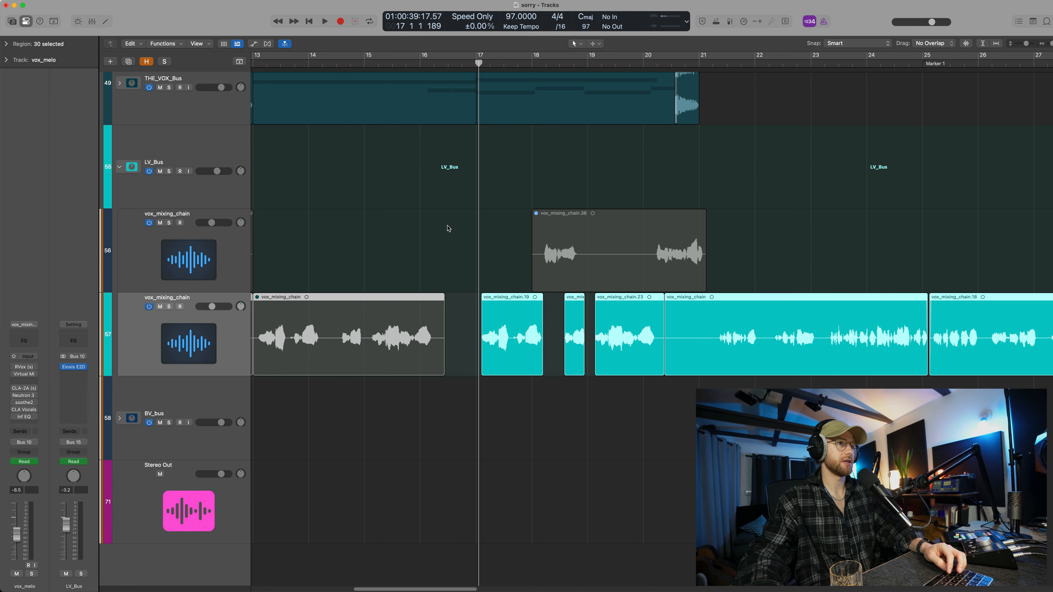
pyautogui.press('s')
pyautogui.press('space')
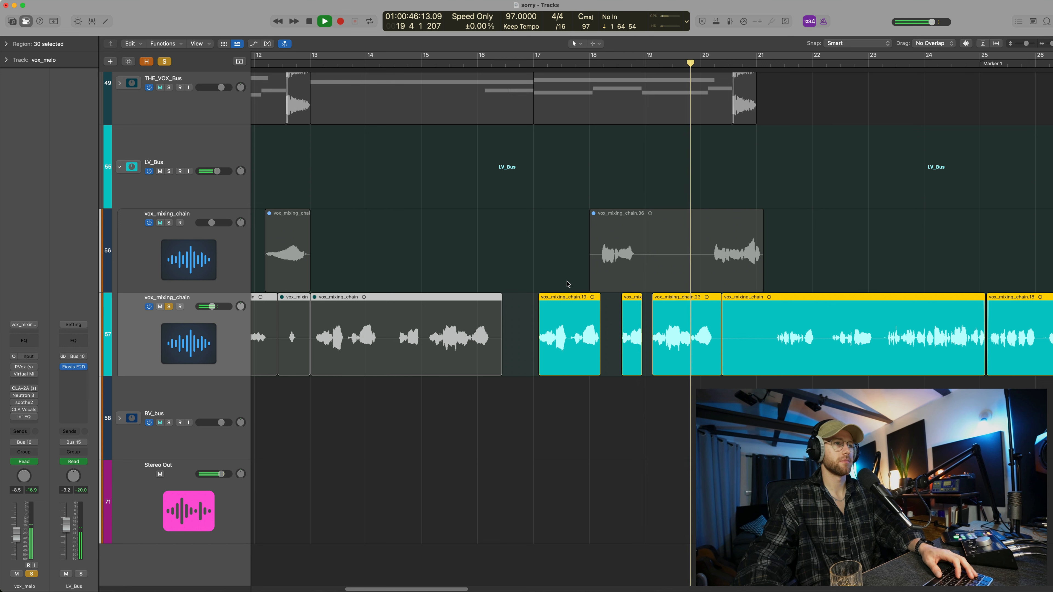
pyautogui.press('space')
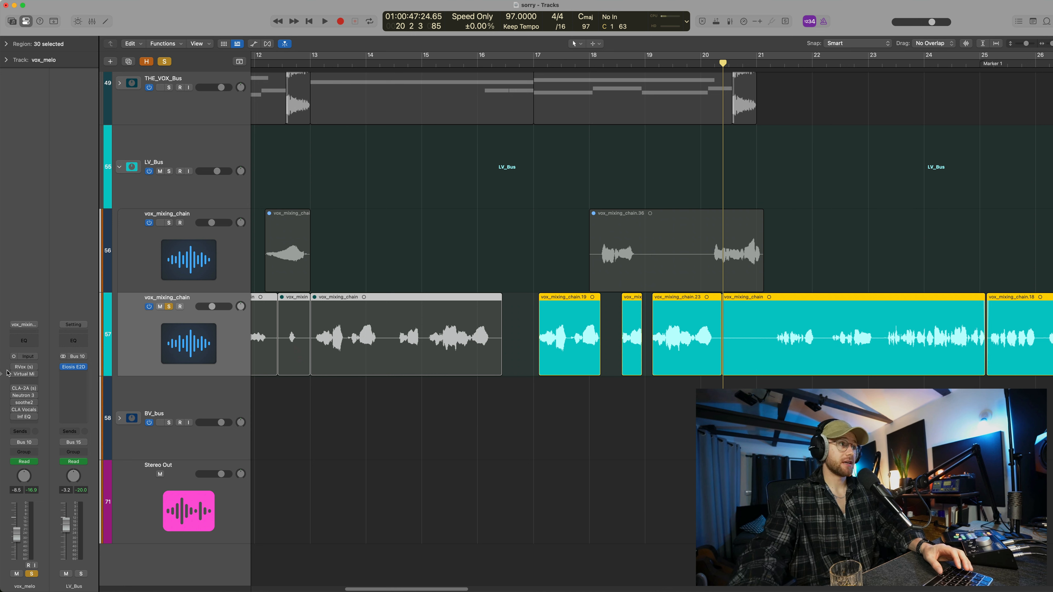
# Re-enable the plug-ins on the lower vox_mixing_chain track and turn off its solo
pyautogui.click(494, 495)
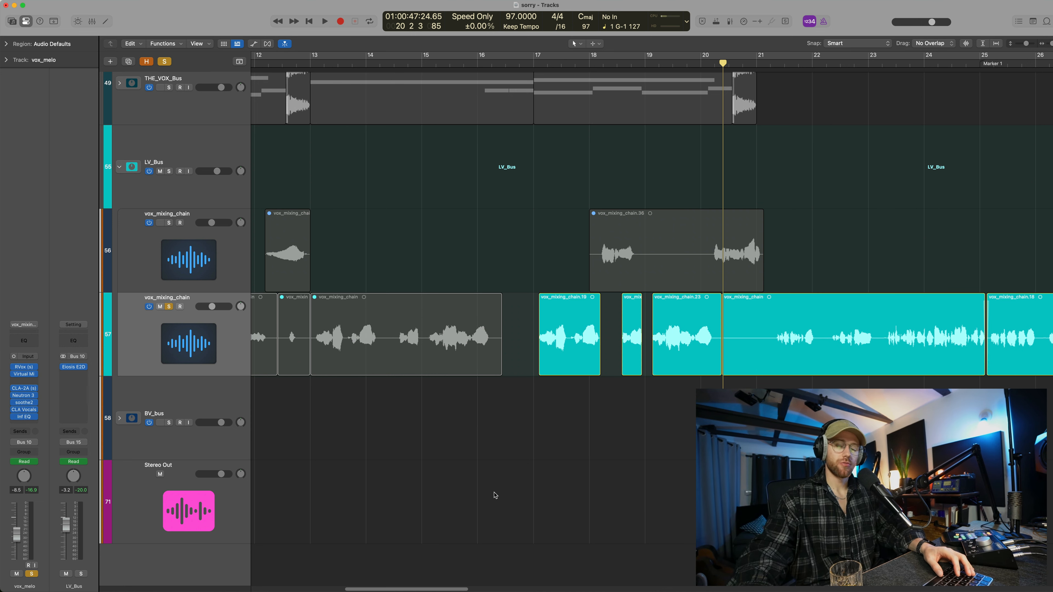
pyautogui.press('z')
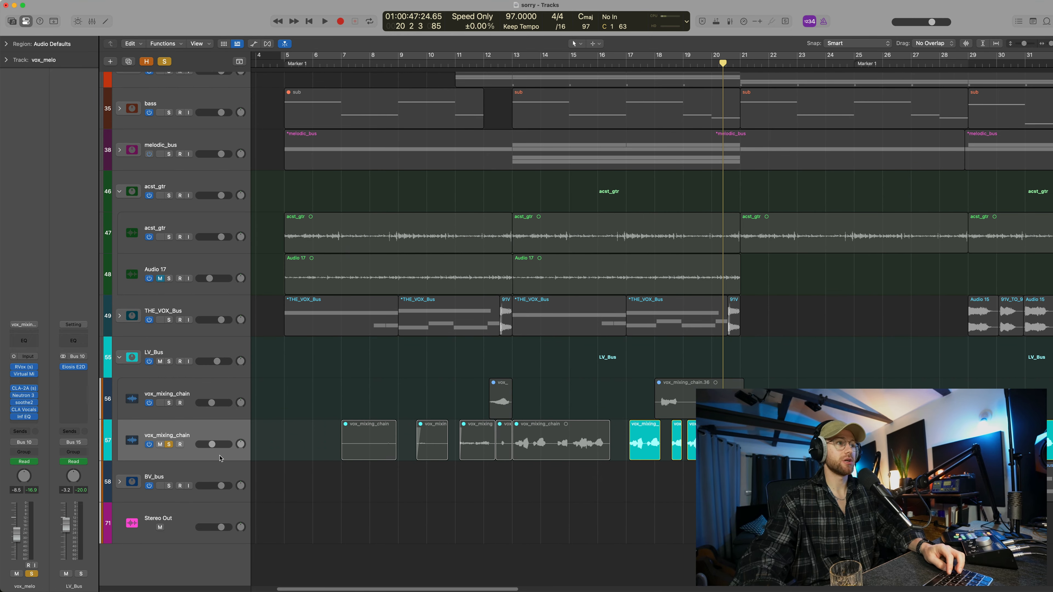
pyautogui.click(170, 444)
# Collapse the LV_Bus stack and show the full song arrangement
pyautogui.click(130, 360)
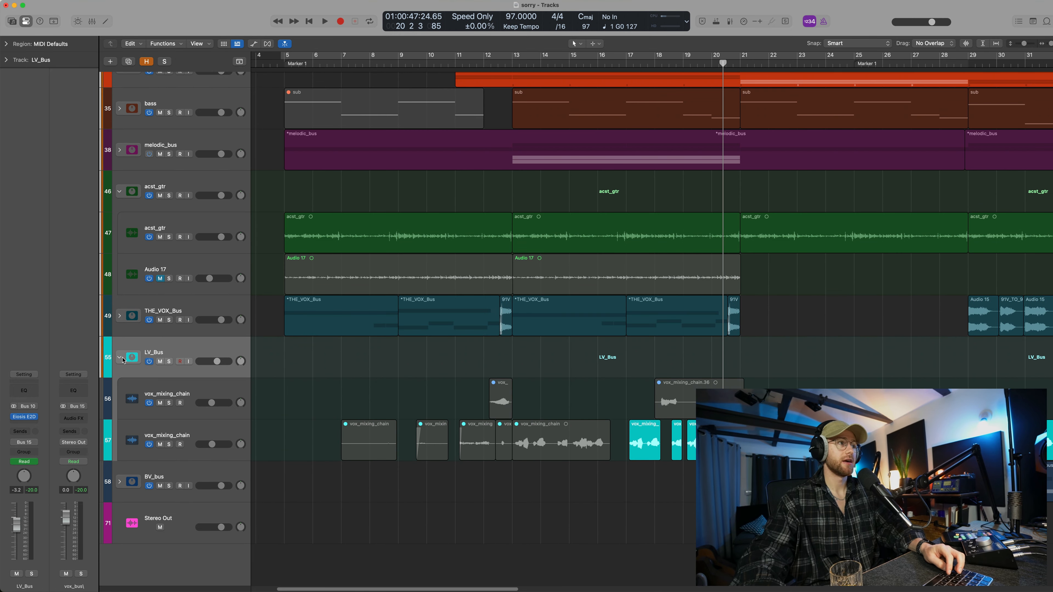
pyautogui.click(123, 359)
pyautogui.press('z')
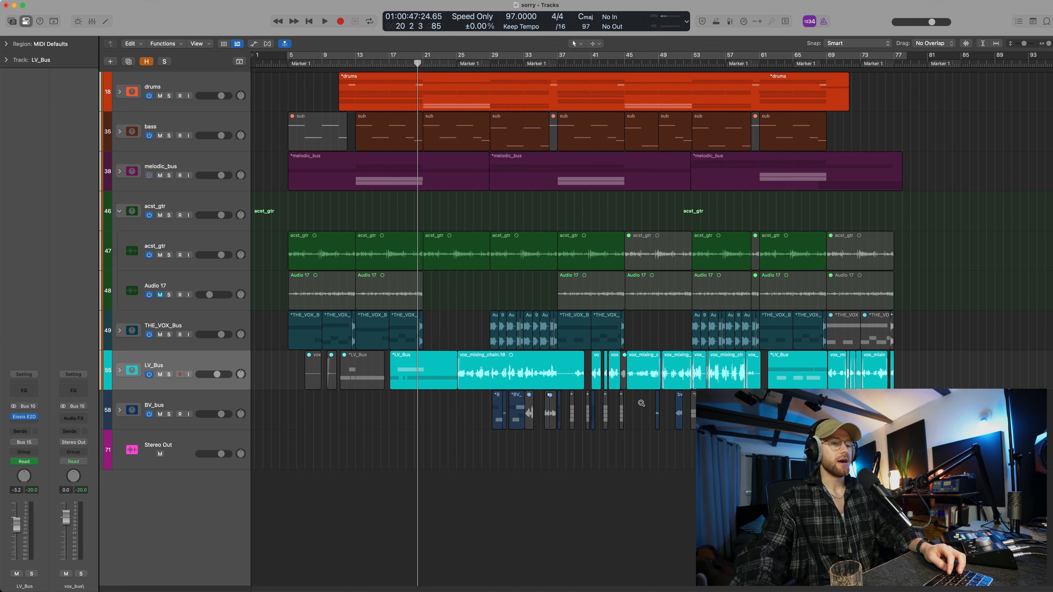
pyautogui.scroll(1, 642, 404)
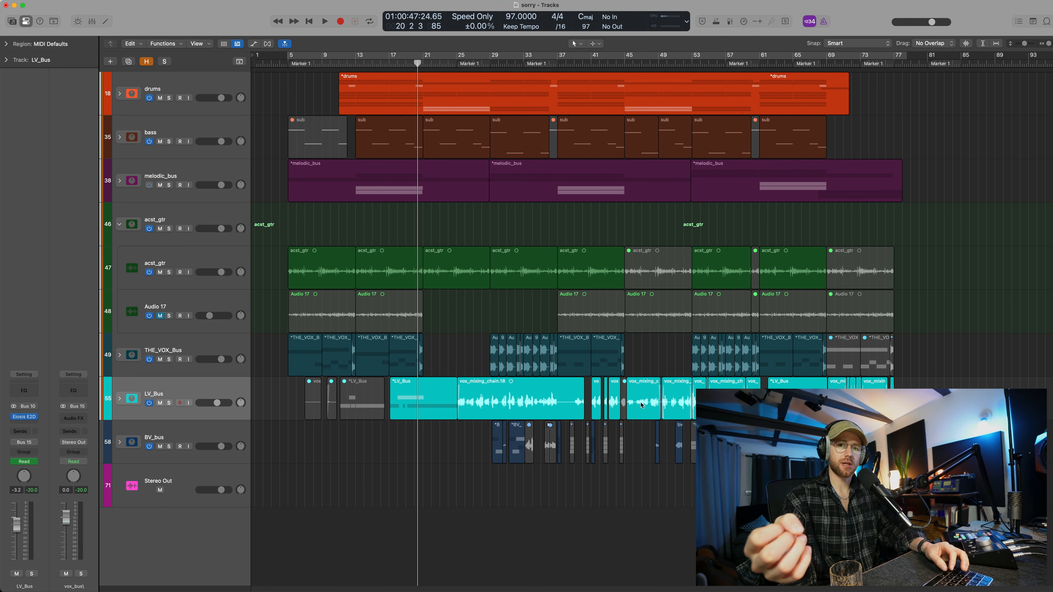
# Solo the acst_gtr audio track and listen to the guitar from about the start of bar 21
pyautogui.moveTo(390, 227); pyautogui.dragTo(636, 331)
pyautogui.click(181, 254)
pyautogui.click(170, 255)
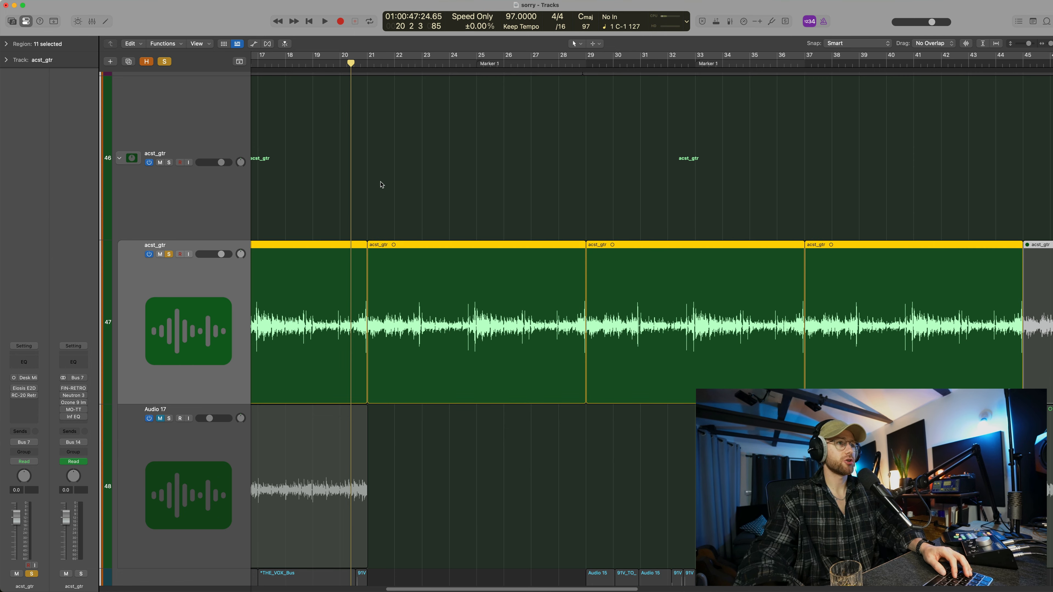
pyautogui.moveTo(374, 65); pyautogui.dragTo(365, 65)
pyautogui.press('space')
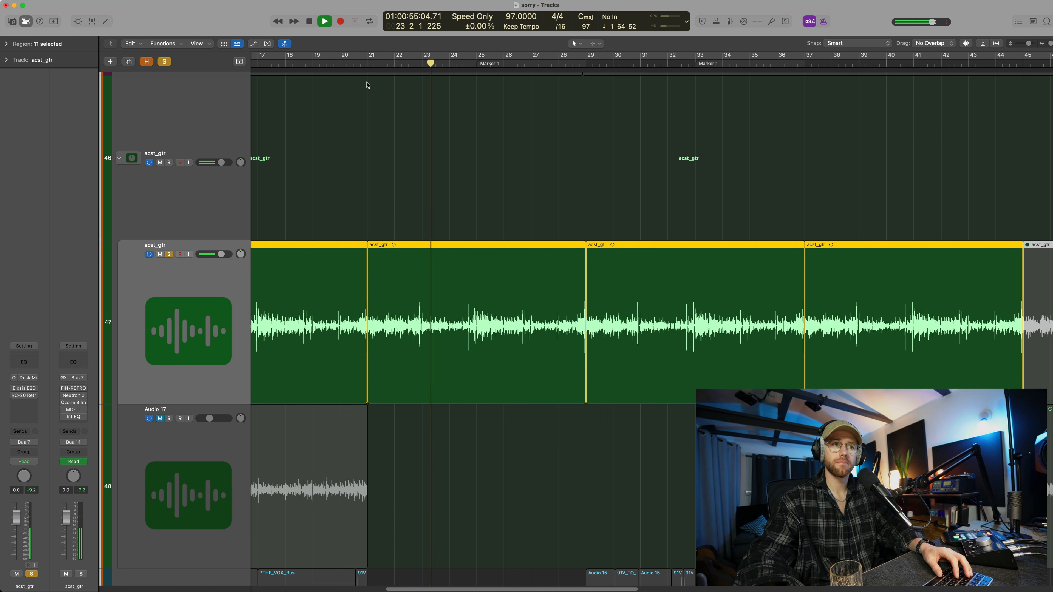
pyautogui.press('space')
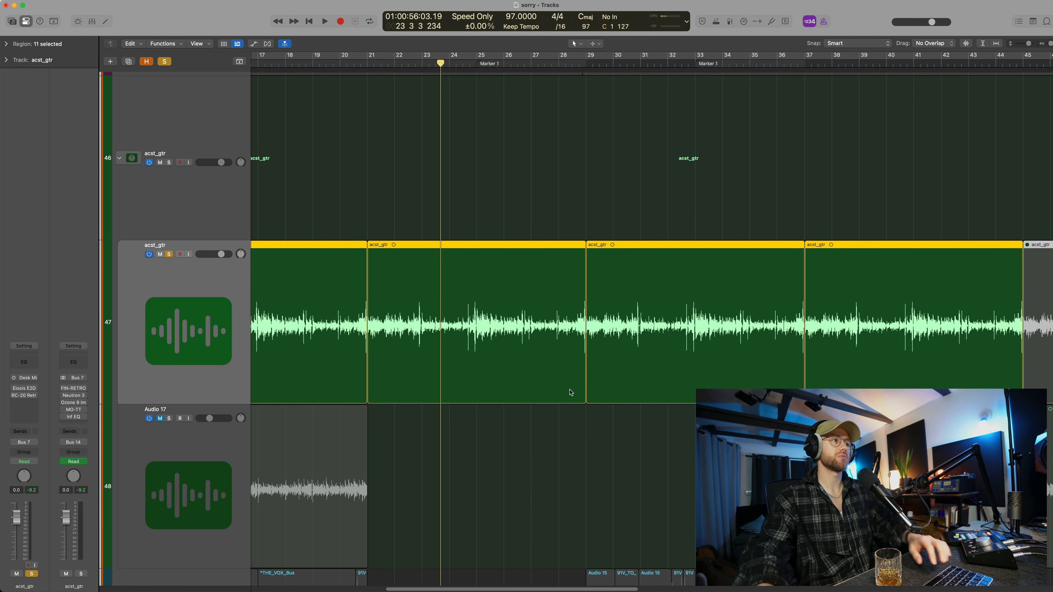
# Expand the melodic_bus stack to show its organ, piano, synth pad and string tracks
pyautogui.scroll(-2, 478, 372)
pyautogui.hscroll(-1, 480, 372)
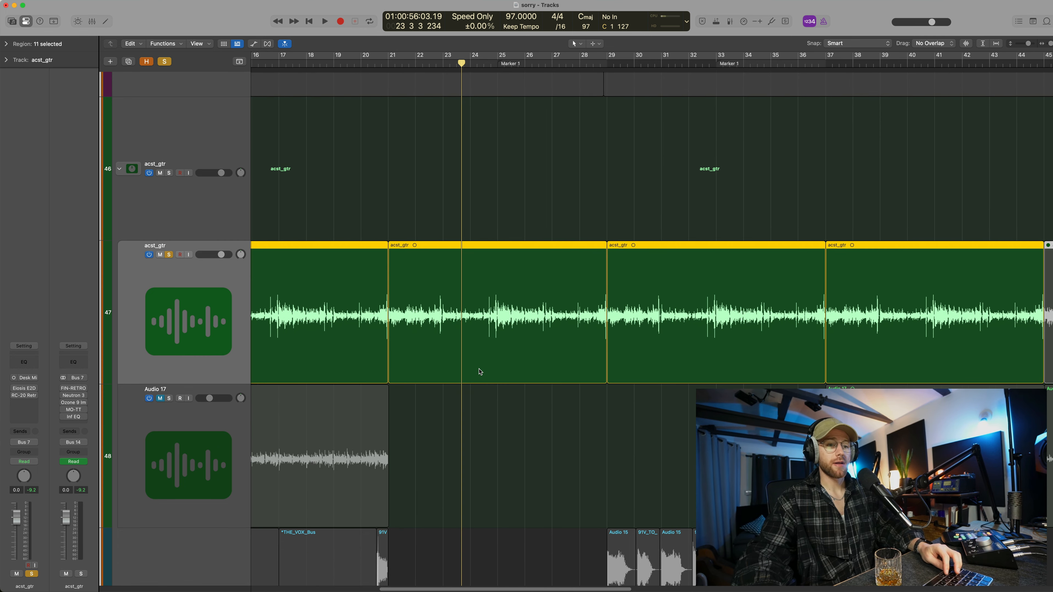
pyautogui.scroll(-4, 481, 369)
pyautogui.click(133, 199)
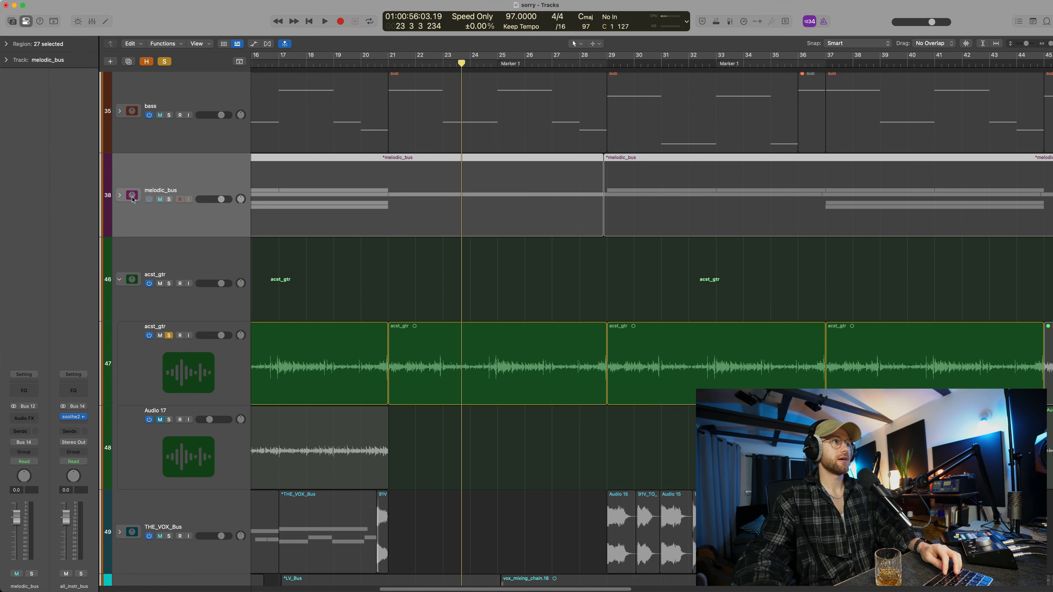
pyautogui.click(119, 195)
pyautogui.scroll(3, 409, 254)
pyautogui.hscroll(-3, 409, 254)
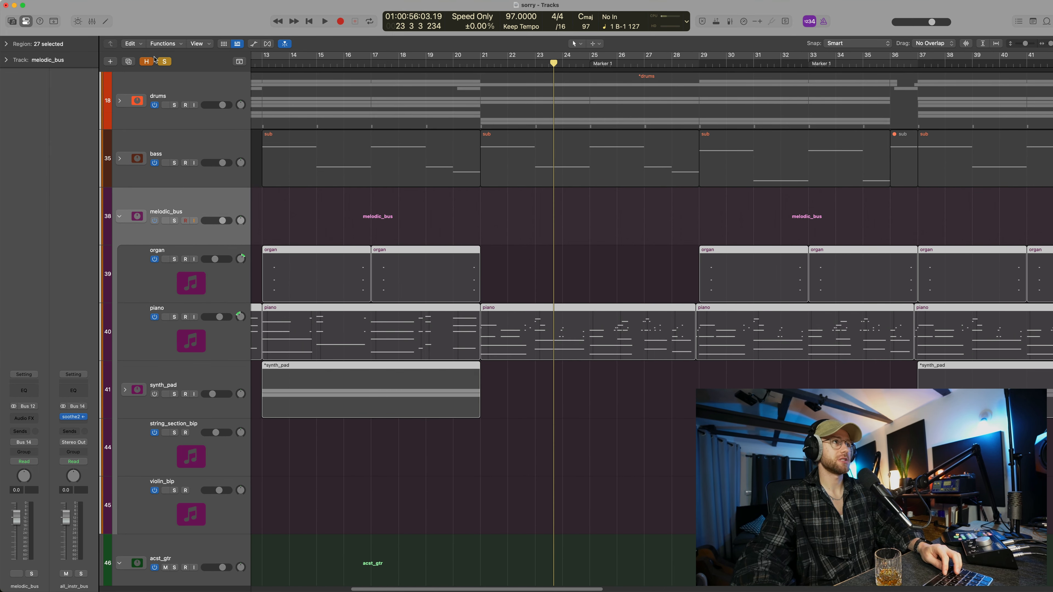
# Clear the guitar solo and solo the piano track in the melodic_bus stack instead
pyautogui.click(163, 62)
pyautogui.click(193, 341)
pyautogui.press('s')
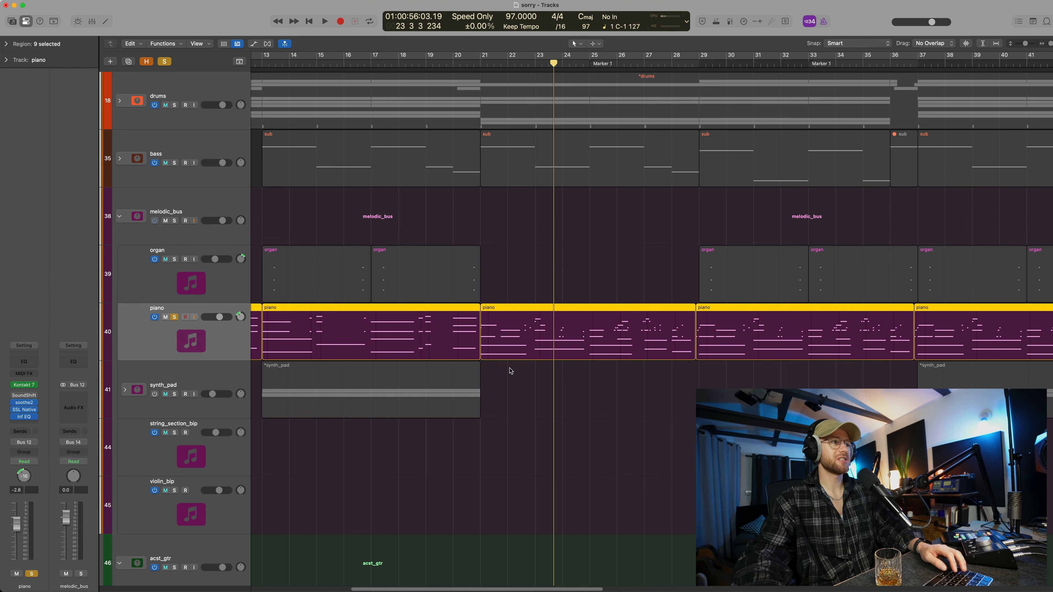
# Listen to the soloed piano part from just before bar 21
pyautogui.hscroll(3, 511, 371)
pyautogui.scroll(4, 511, 371)
pyautogui.hscroll(2, 608, 284)
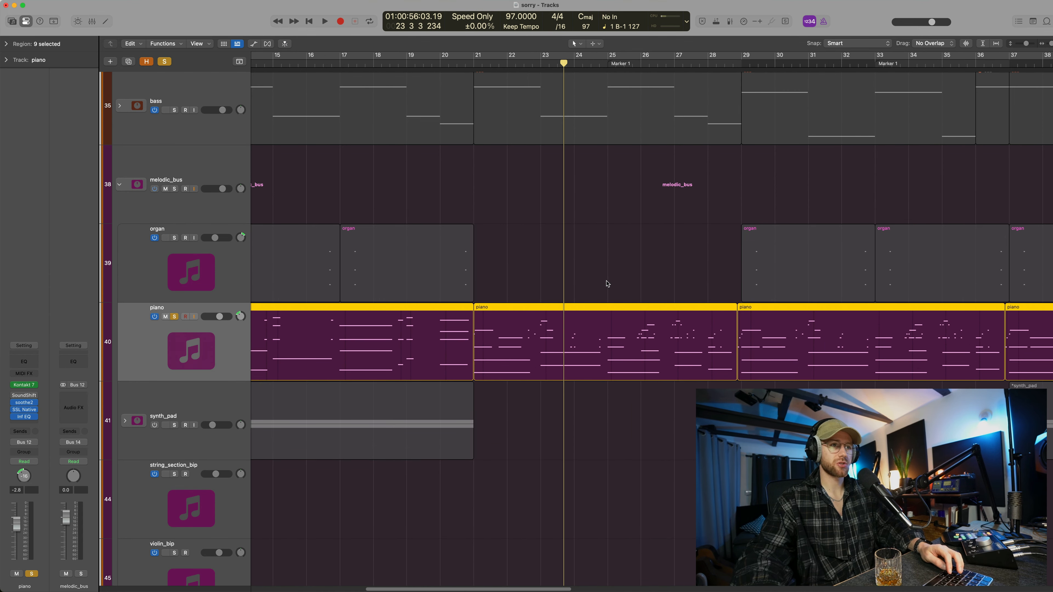
pyautogui.scroll(-2, 608, 284)
pyautogui.hscroll(2, 607, 284)
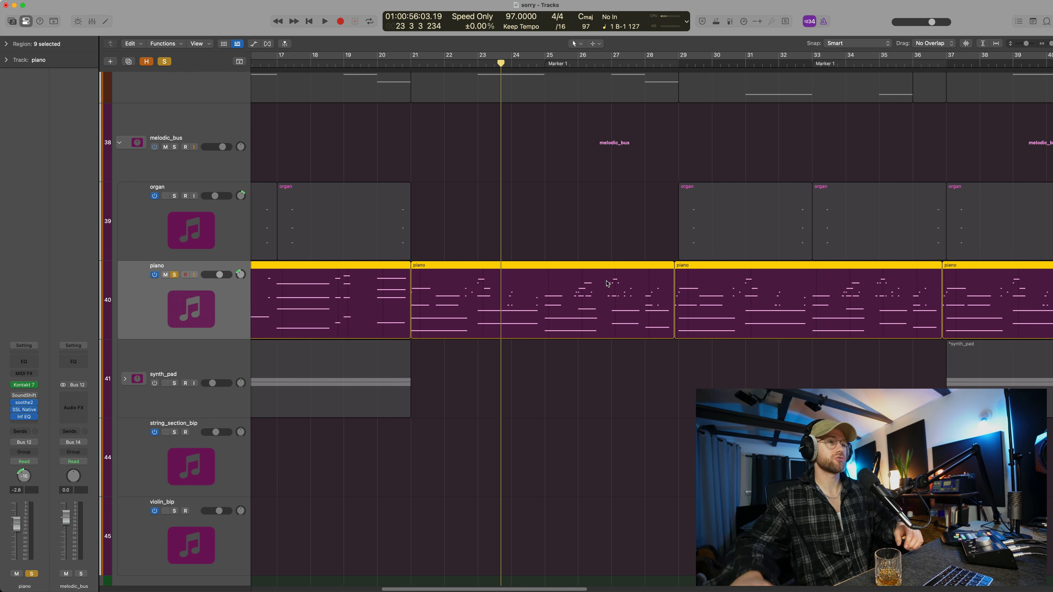
pyautogui.click(405, 63)
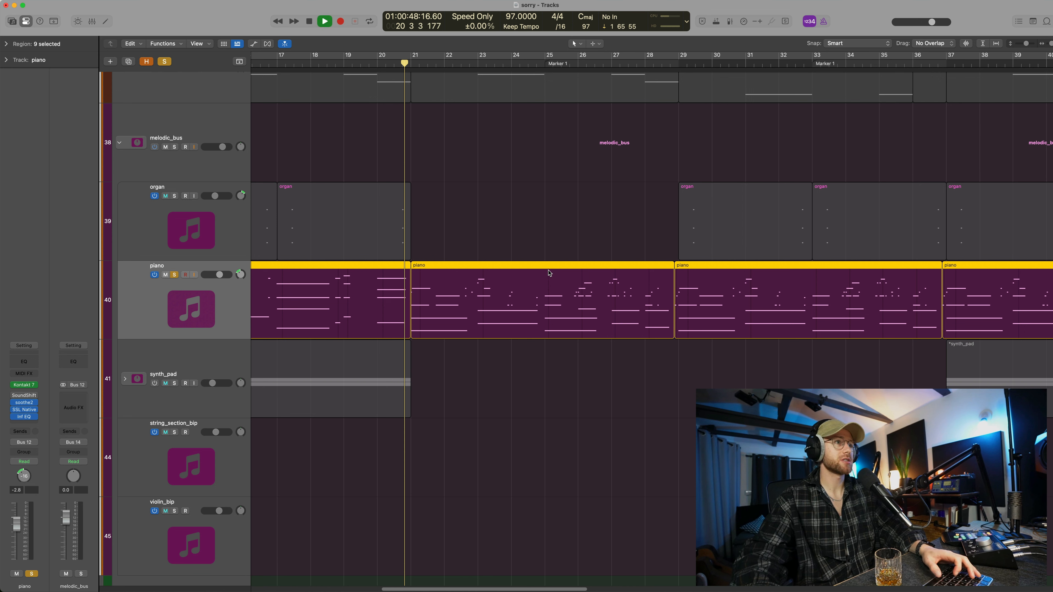
pyautogui.press('space')
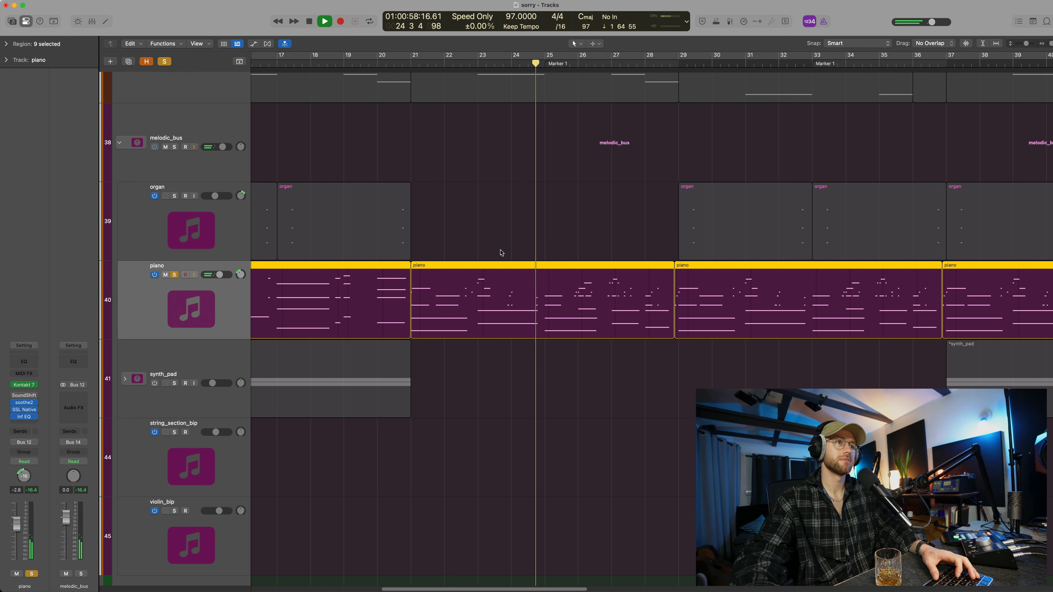
pyautogui.press('space')
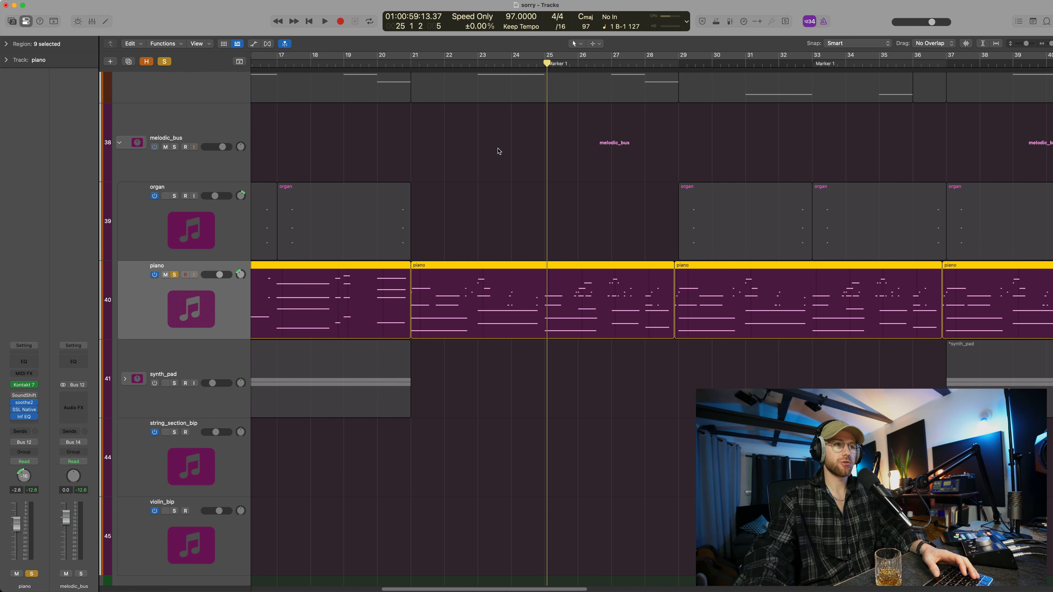
# Turn off solo on the piano track and collapse the melodic_bus stack
pyautogui.scroll(-1, 616, 232)
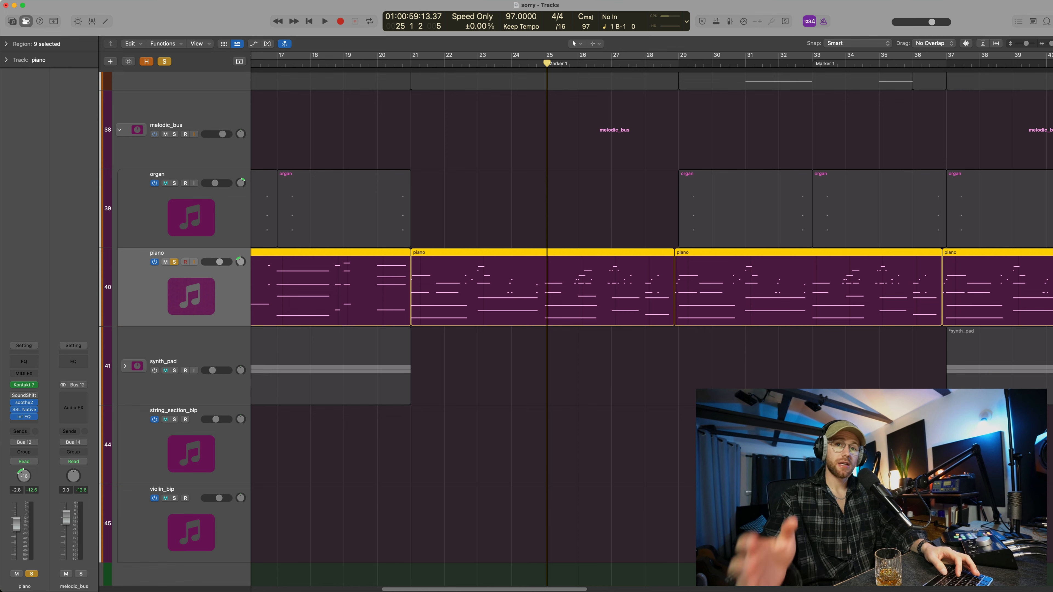
pyautogui.scroll(-6, 583, 366)
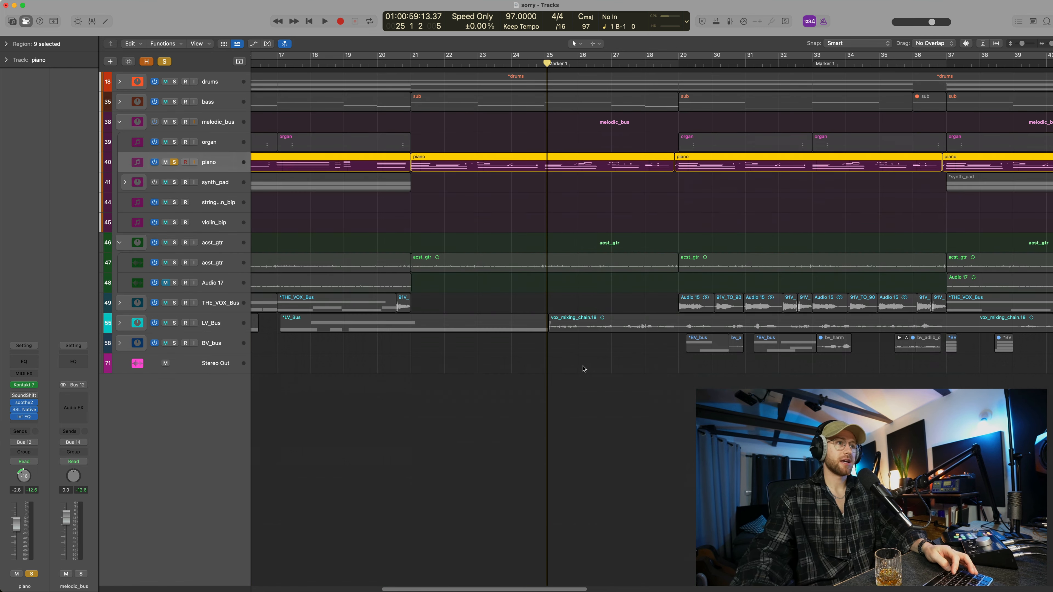
pyautogui.scroll(2, 583, 366)
pyautogui.click(174, 206)
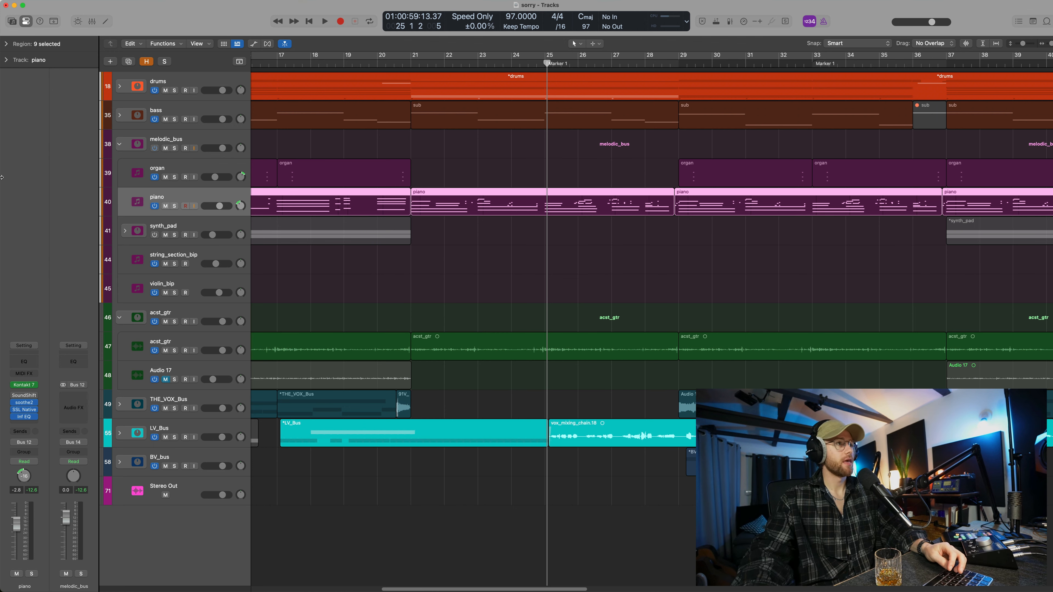
pyautogui.click(118, 145)
pyautogui.scroll(3, 451, 186)
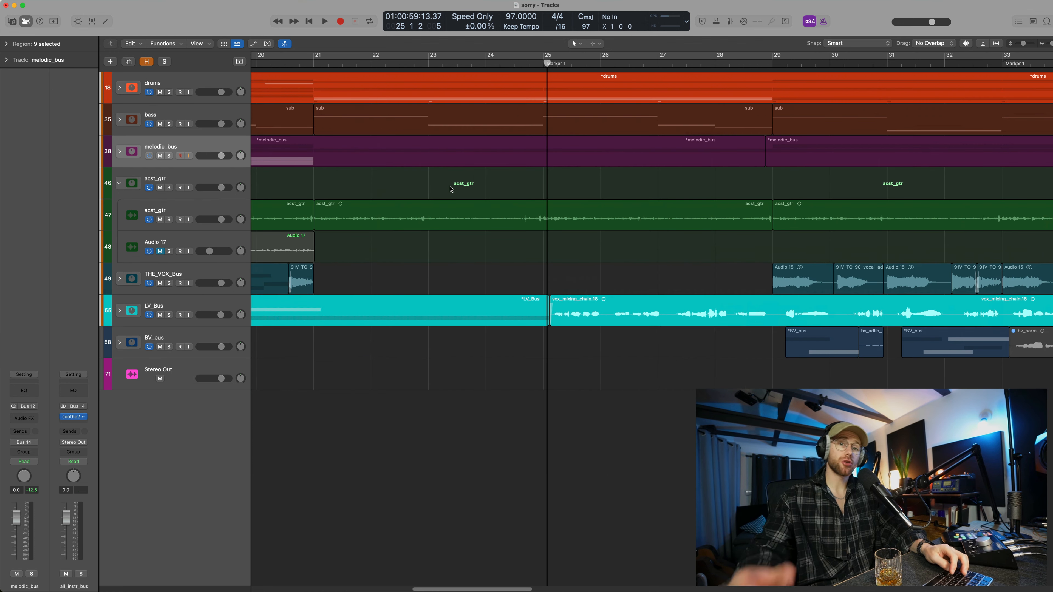
# Zoom out over the arrangement and inspect the channel strips of the bass and THE_VOX_Bus stacks
pyautogui.scroll(-4, 536, 272)
pyautogui.scroll(5, 535, 272)
pyautogui.scroll(-4, 536, 272)
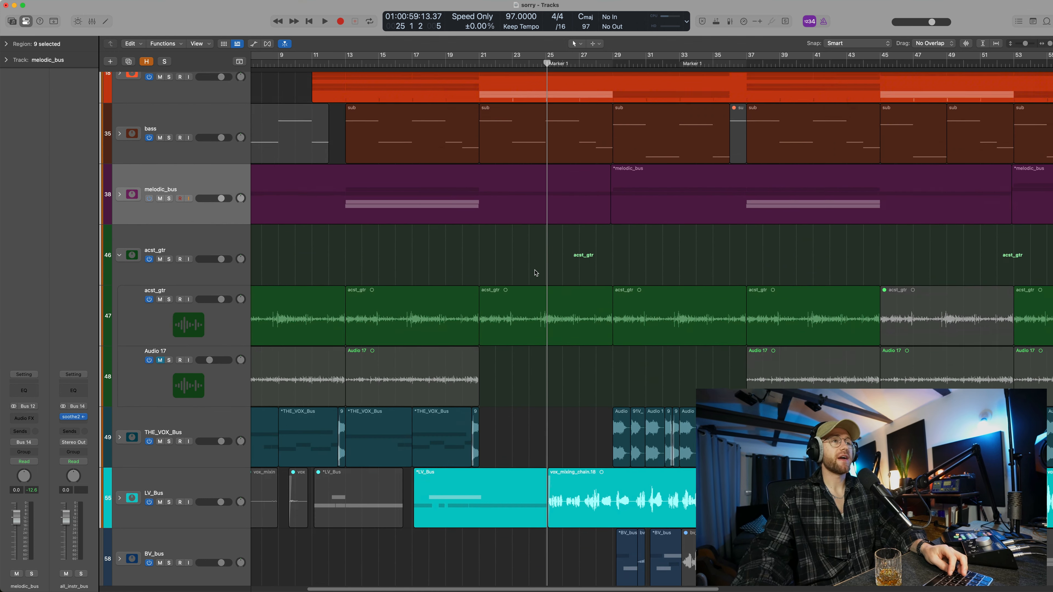
pyautogui.scroll(-1, 535, 273)
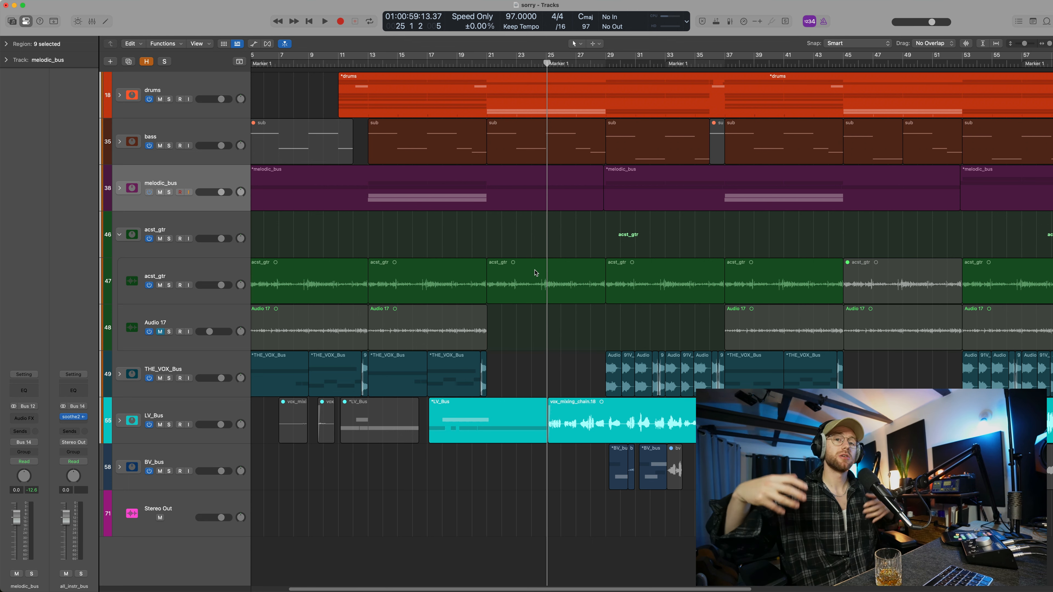
pyautogui.click(193, 135)
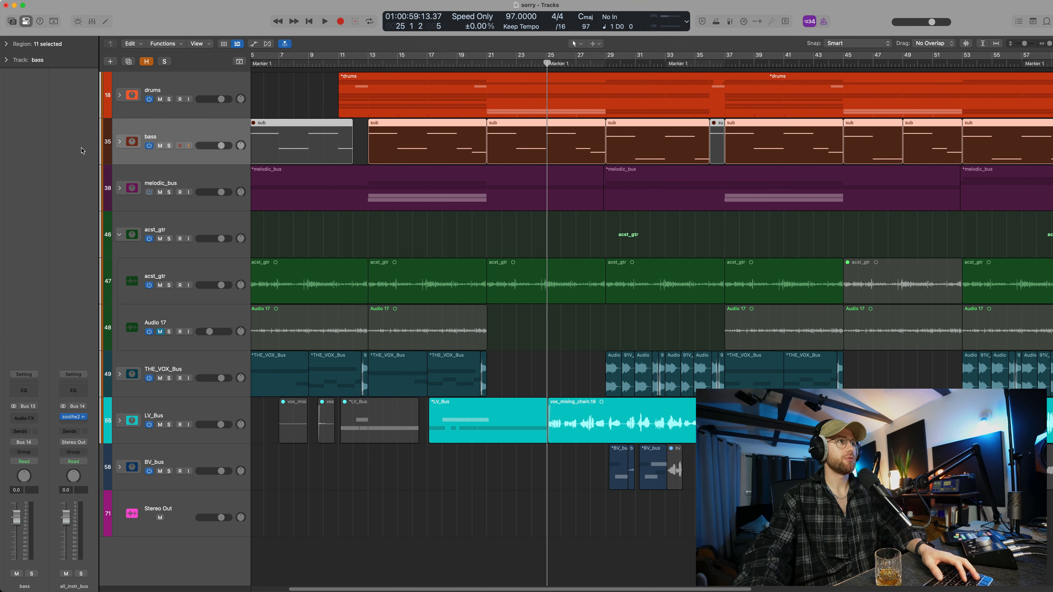
pyautogui.click(204, 364)
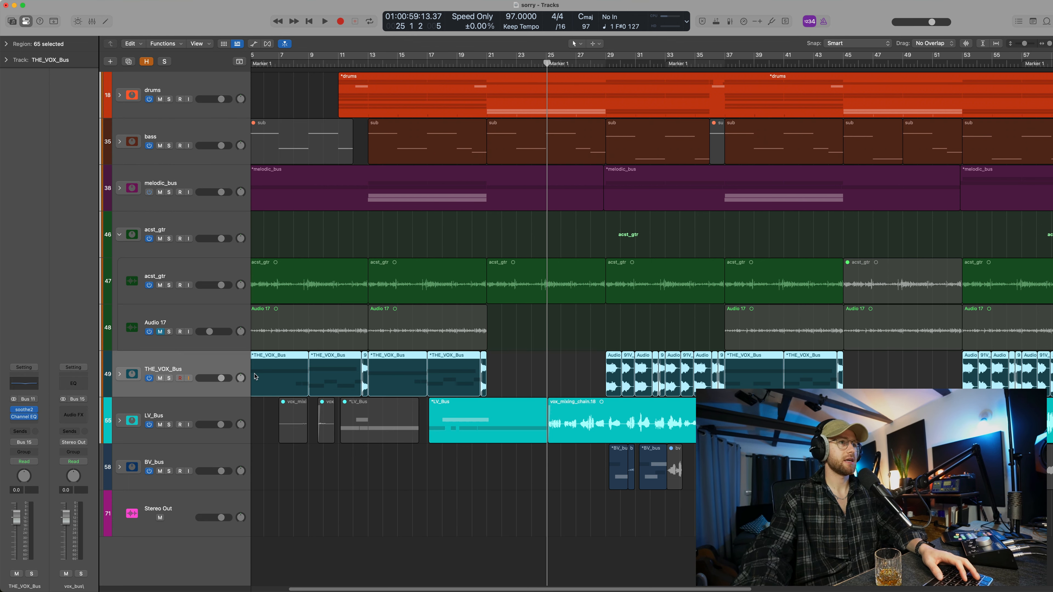
# Unmute the Audio 17 guitar track and bring up the acst_gtr stack's channel strip to inspect its plug-in chain
pyautogui.click(159, 332)
pyautogui.click(179, 267)
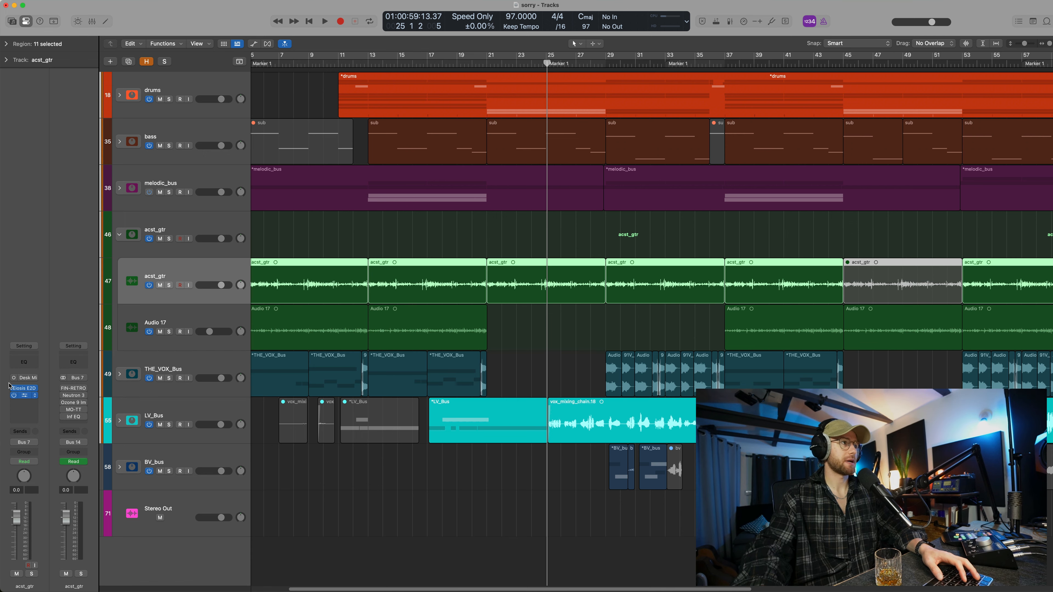
pyautogui.click(184, 228)
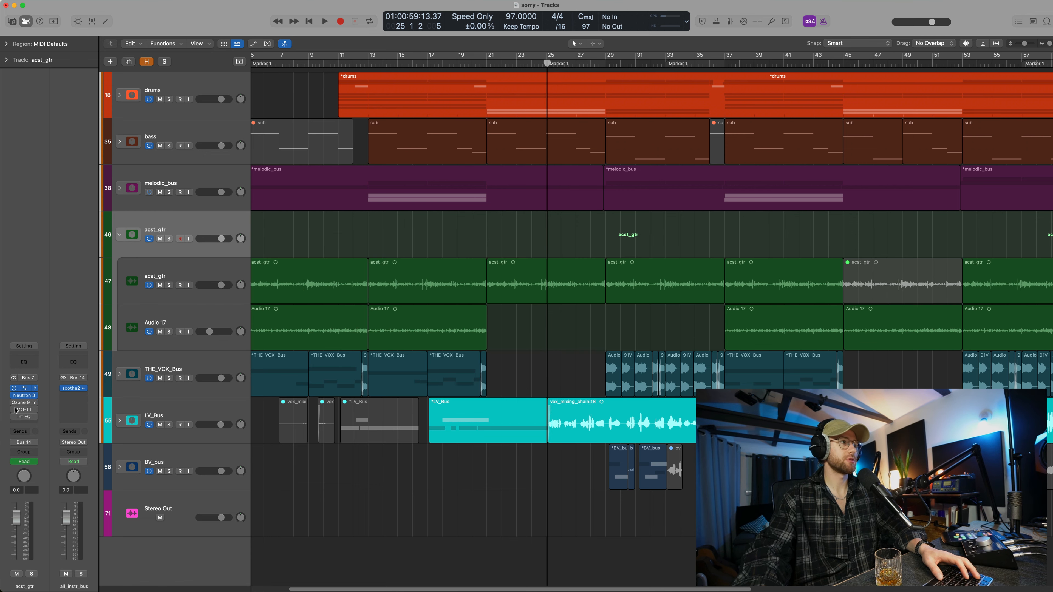
# Listen to the full mix from bar 29
pyautogui.moveTo(533, 233); pyautogui.dragTo(1028, 446)
pyautogui.press('z')
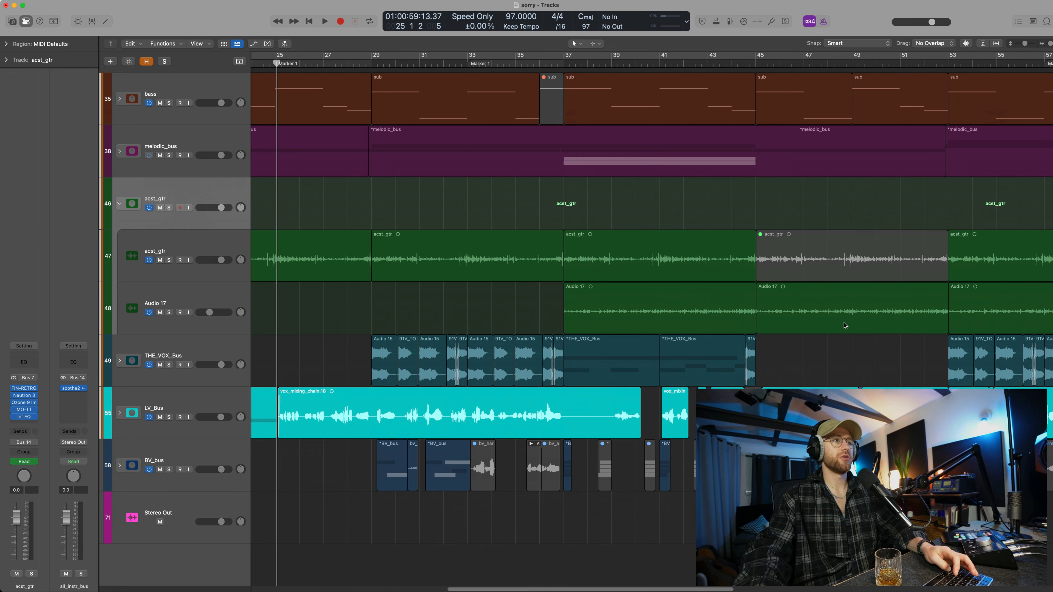
pyautogui.click(374, 65)
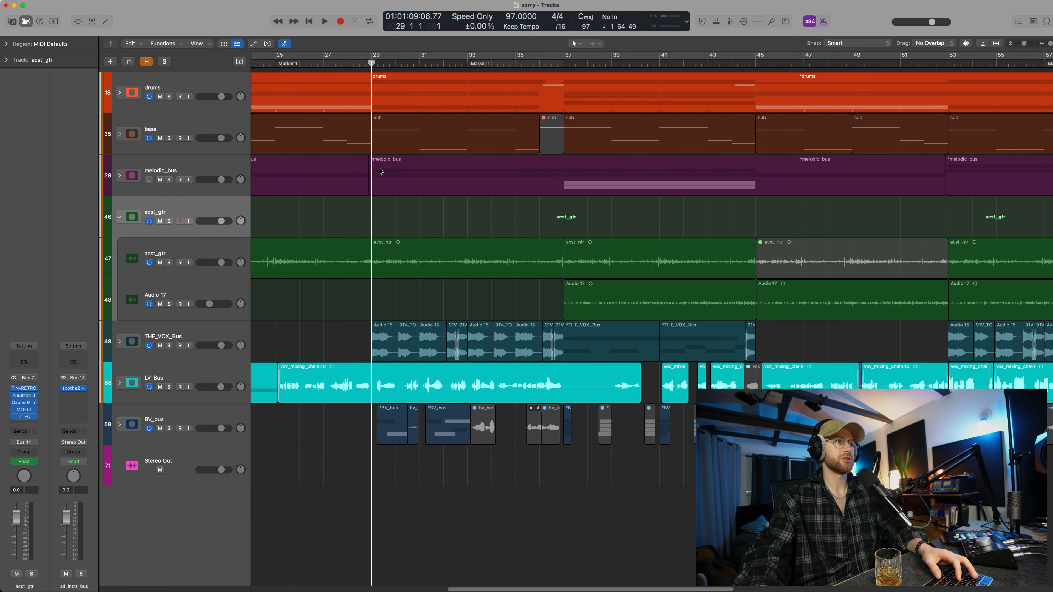
pyautogui.press('space')
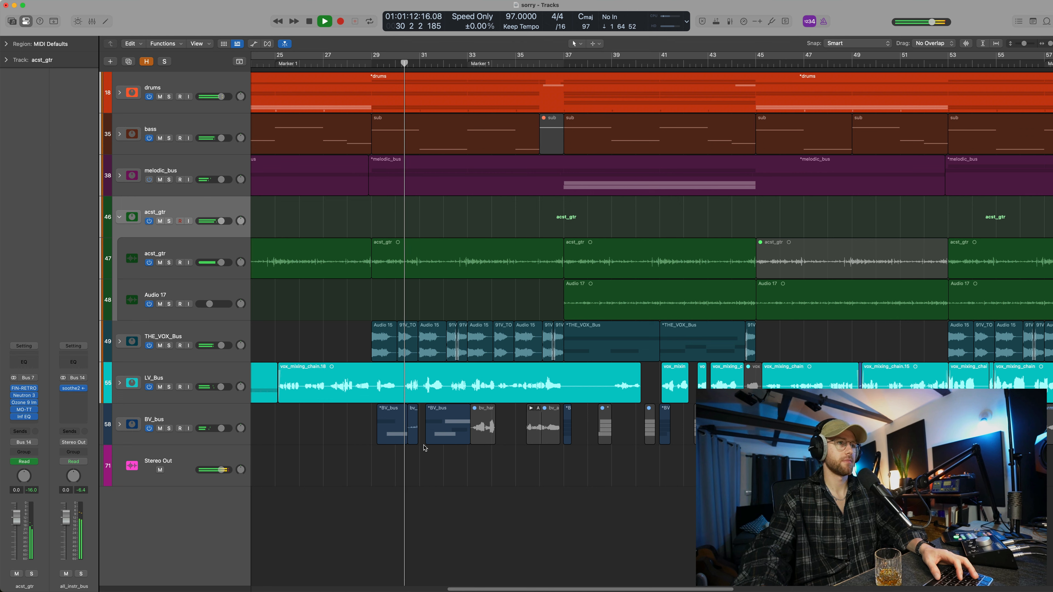
pyautogui.press('space')
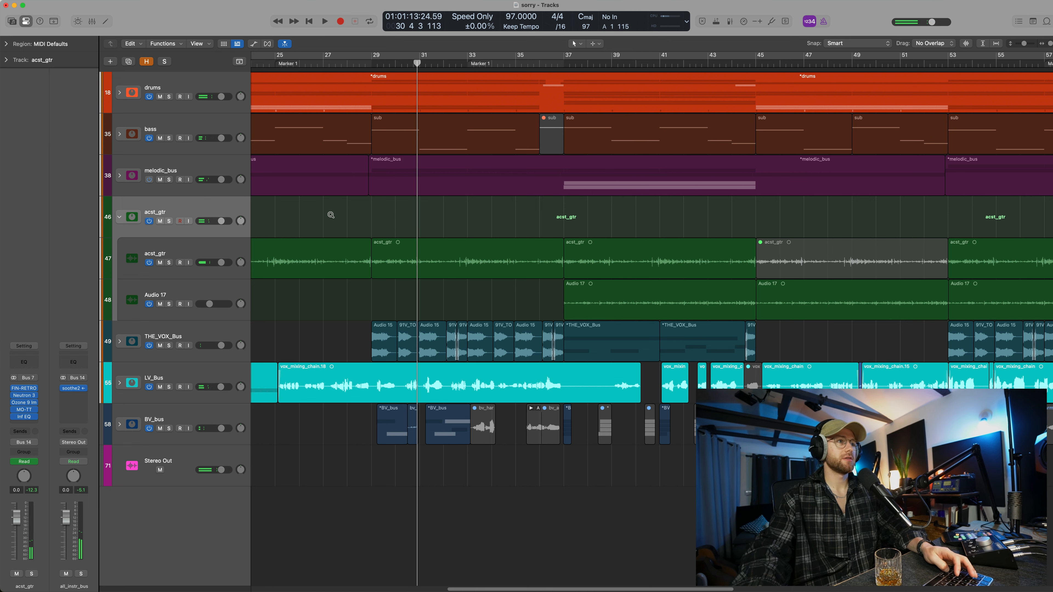
# Solo the acst_gtr audio track inside the acoustic guitar stack
pyautogui.moveTo(331, 216); pyautogui.dragTo(732, 325)
pyautogui.click(594, 224)
pyautogui.hscroll(2, 593, 241)
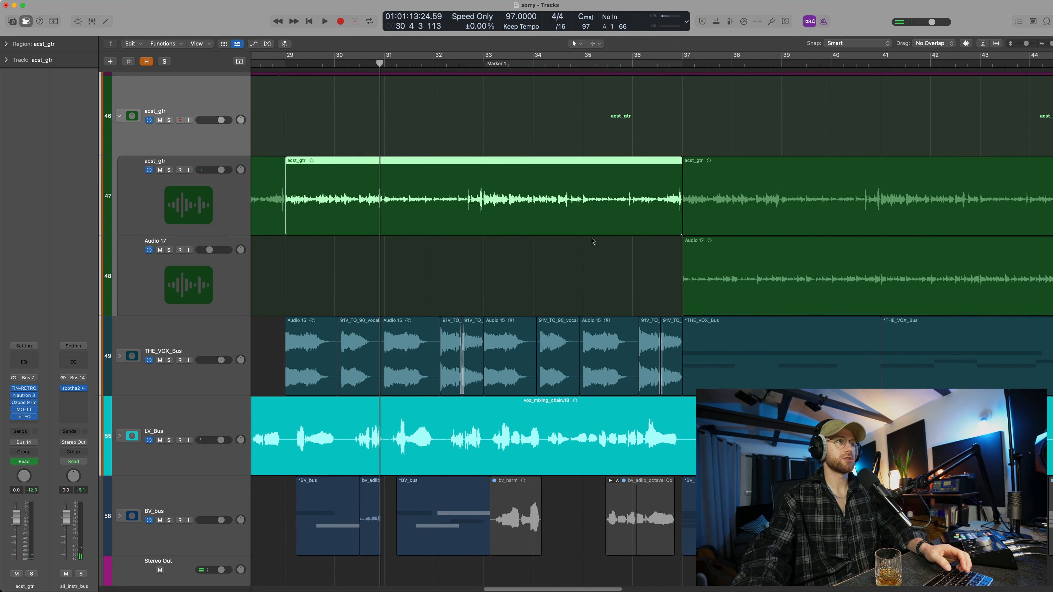
pyautogui.click(216, 218)
pyautogui.press('s')
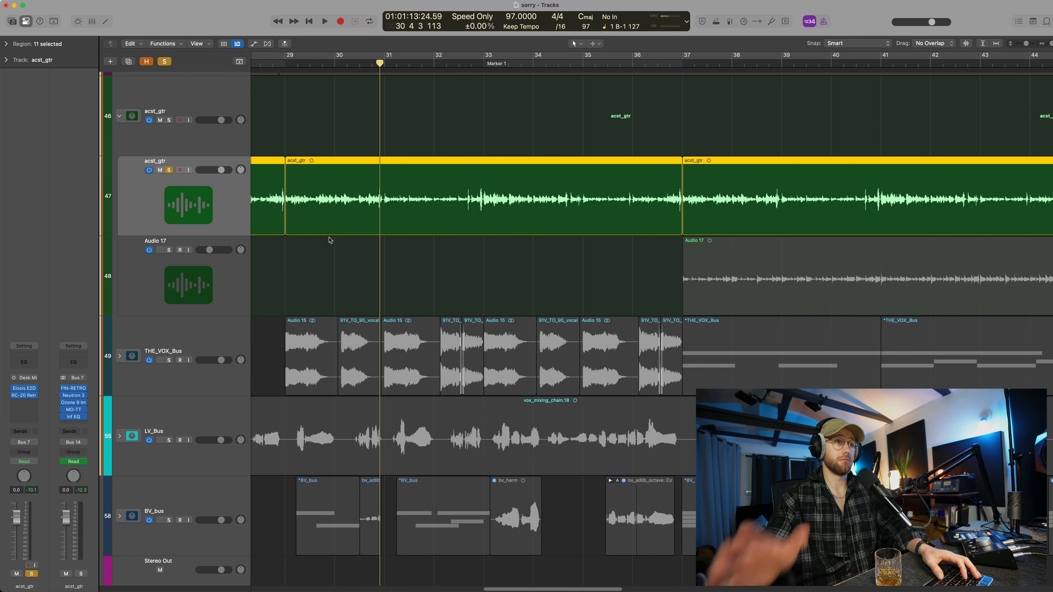
# Solo the Audio 17 guitar track in place of acst_gtr and listen to it alone around bar 38
pyautogui.hscroll(5, 401, 259)
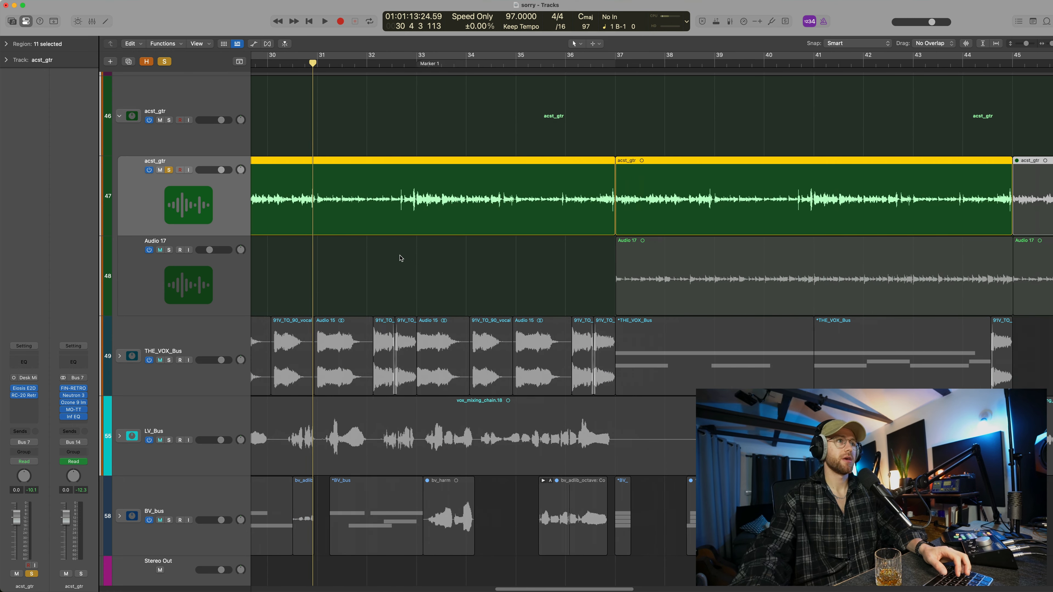
pyautogui.click(193, 293)
pyautogui.press('s')
pyautogui.hscroll(3, 508, 205)
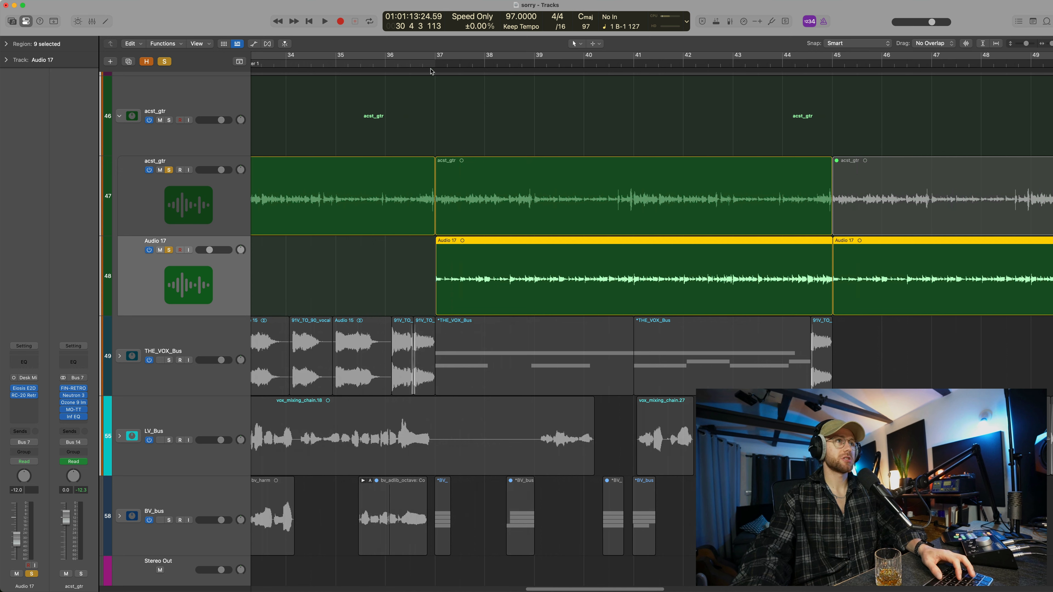
pyautogui.click(169, 170)
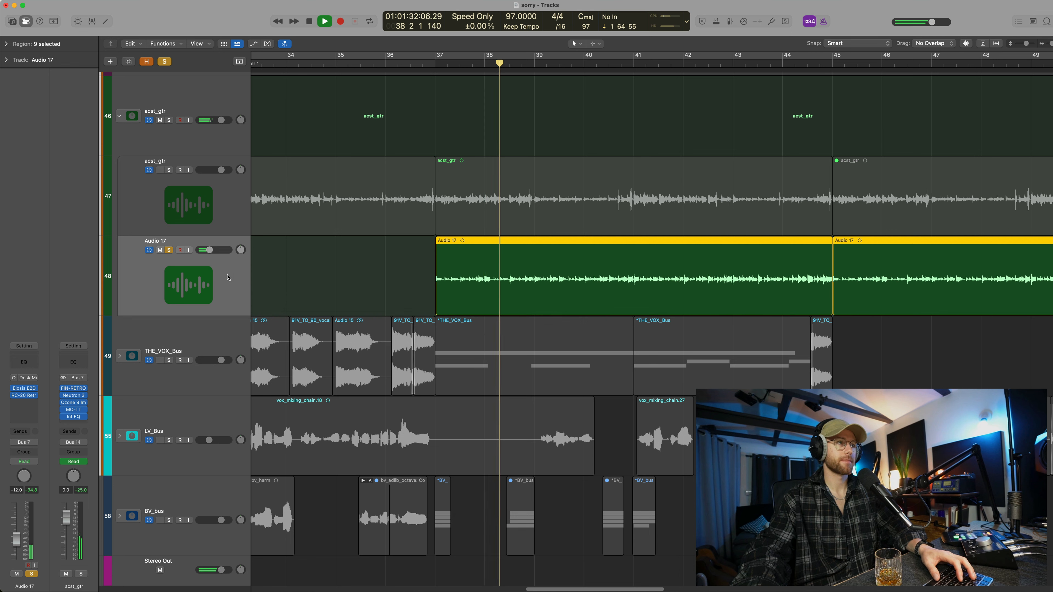
pyautogui.press('space')
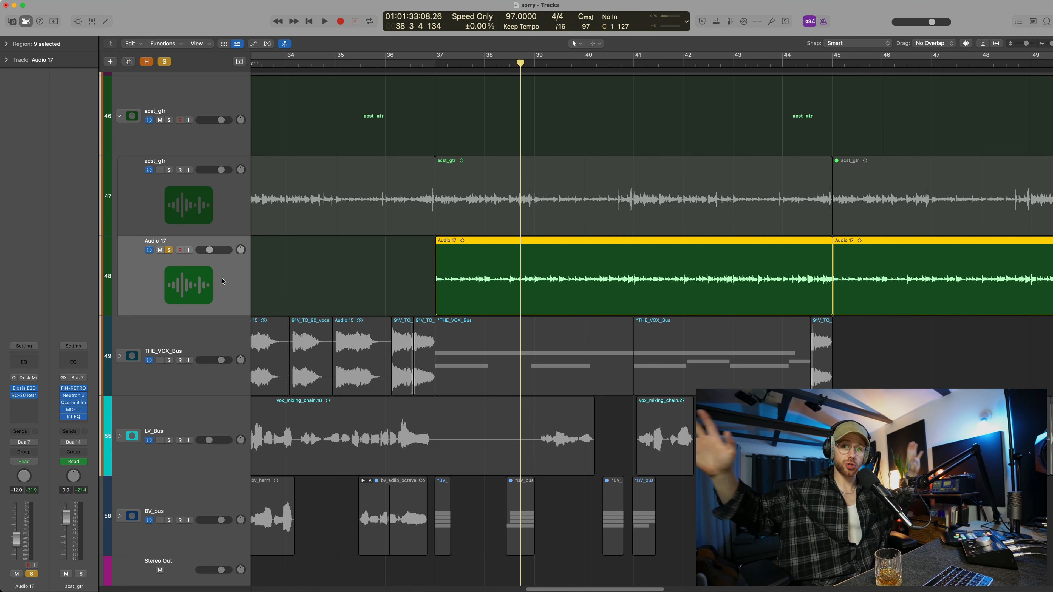
# Solo acst_gtr together with Audio 17 and listen to both guitars from just before bar 35
pyautogui.click(150, 208)
pyautogui.press('s')
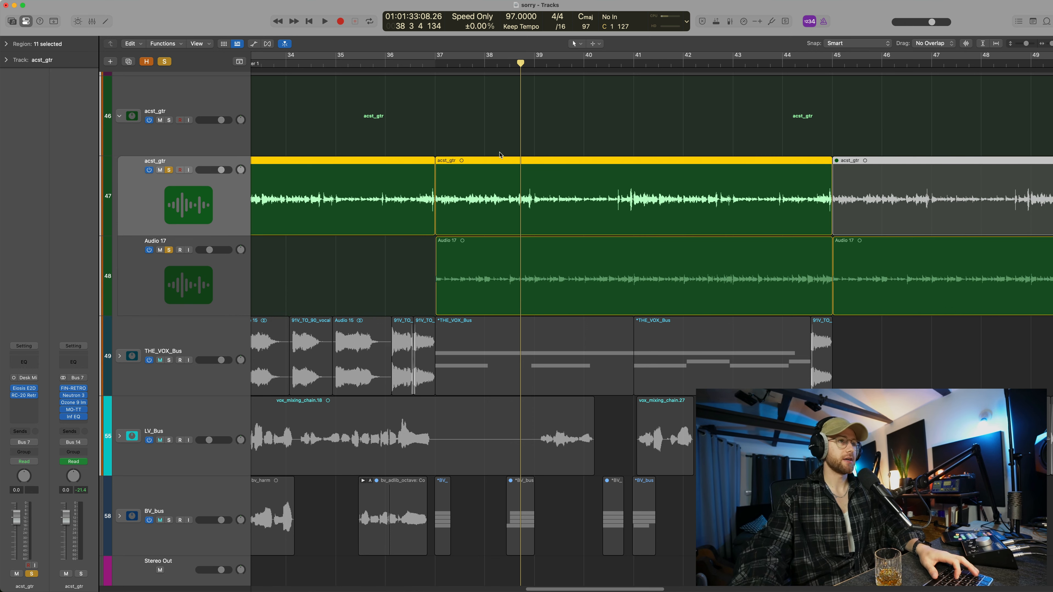
pyautogui.moveTo(368, 71); pyautogui.dragTo(335, 71)
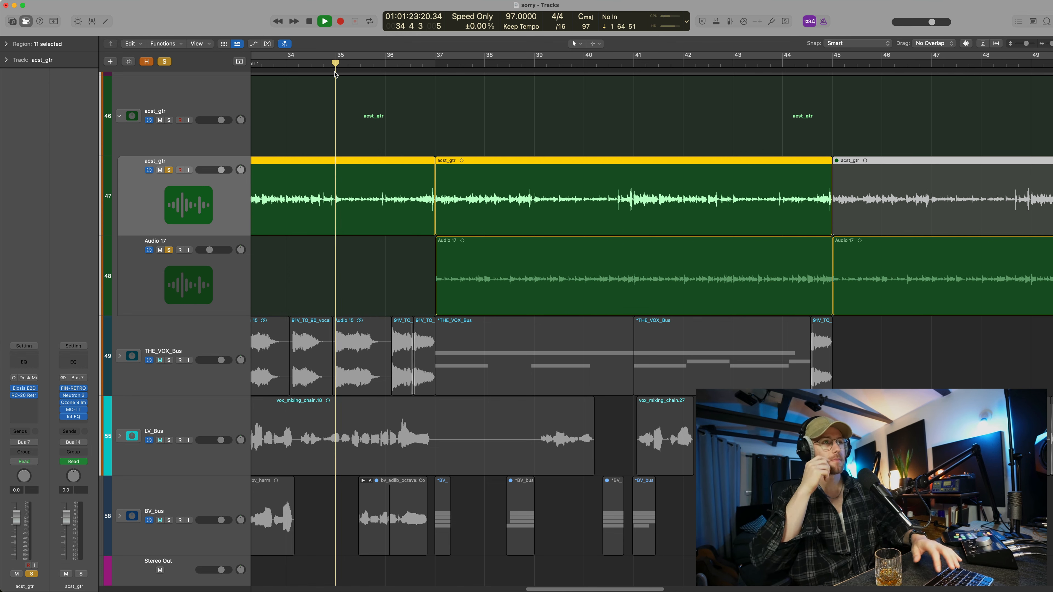
pyautogui.press('space')
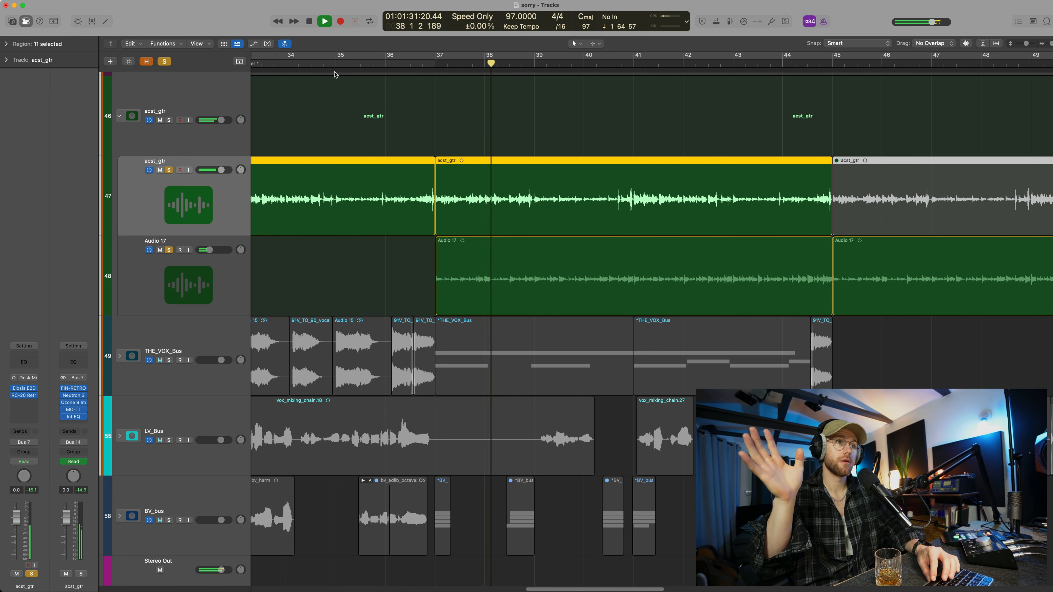
pyautogui.press('space')
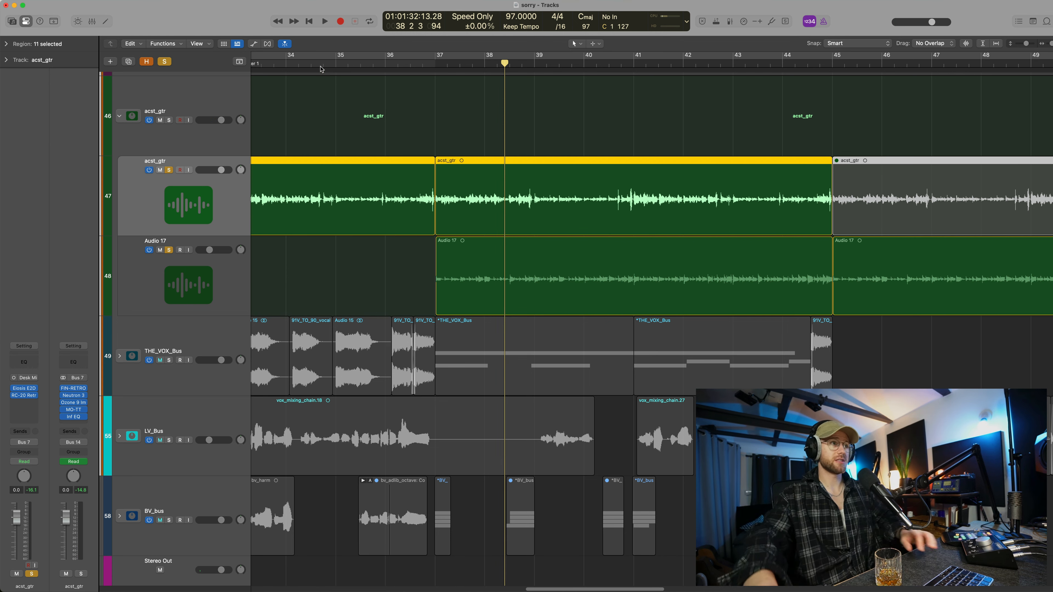
# Clear the solos on both guitar tracks and expand the LV_Bus stack to show its vocal tracks
pyautogui.click(170, 171)
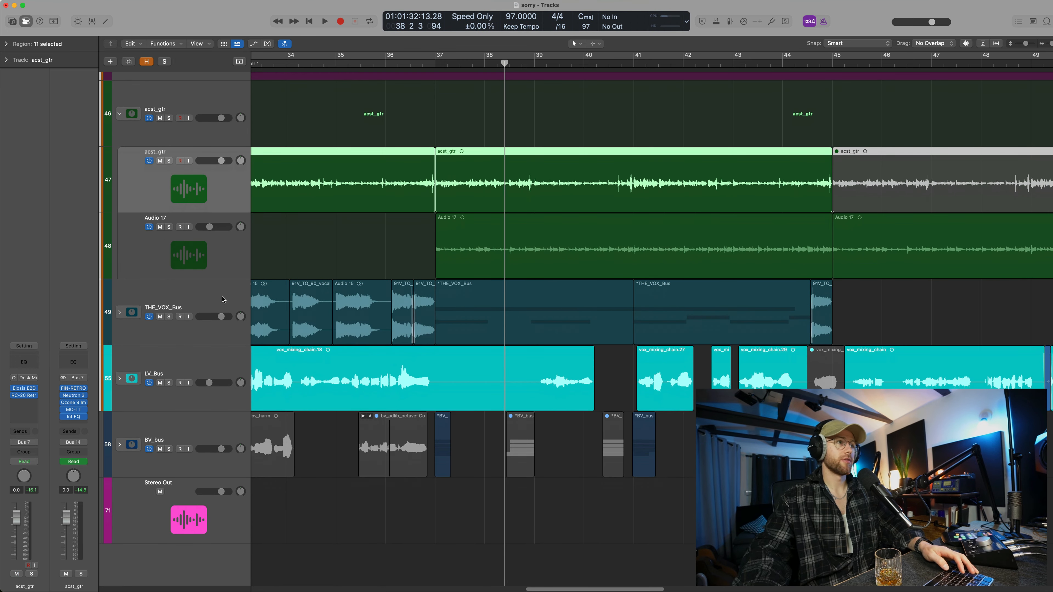
pyautogui.click(132, 381)
pyautogui.click(120, 381)
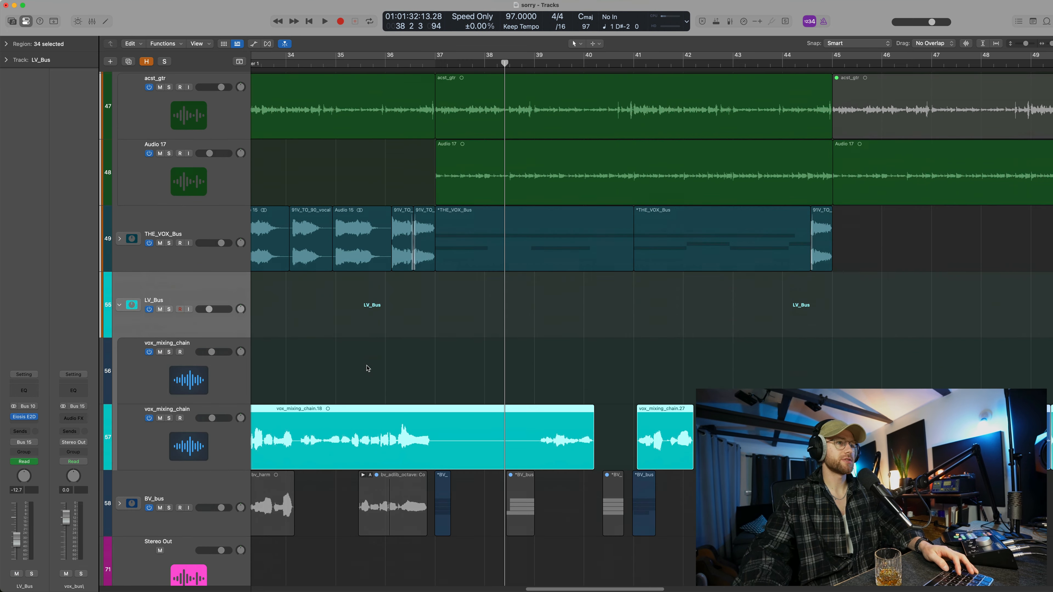
# Bring the lead vocal regions of LV_Bus into view and place the playhead just before bar 35
pyautogui.scroll(-1, 365, 370)
pyautogui.hscroll(-3, 579, 171)
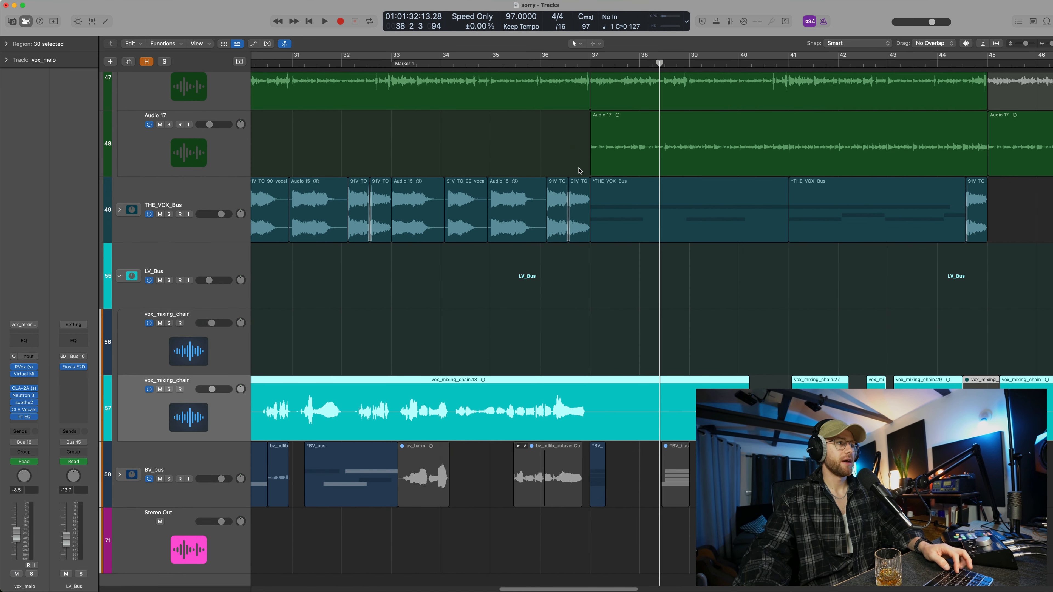
pyautogui.click(493, 65)
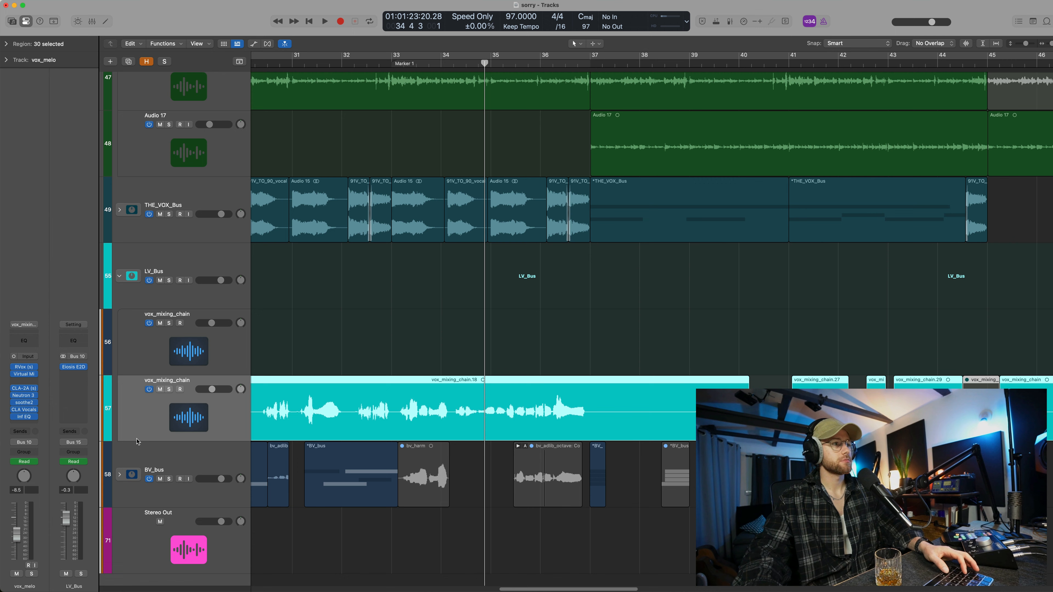
# Expand the THE_VOX_Bus and BV_bus stacks to show their vocal sample and backing vocal tracks
pyautogui.click(193, 465)
pyautogui.click(119, 210)
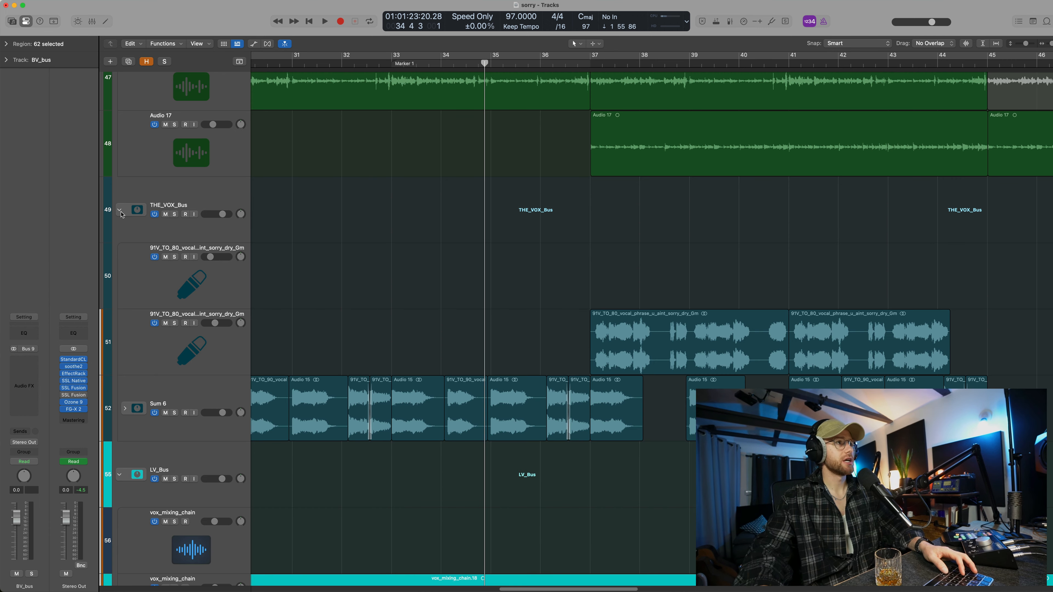
pyautogui.press('super+Up')
pyautogui.scroll(-5, 431, 252)
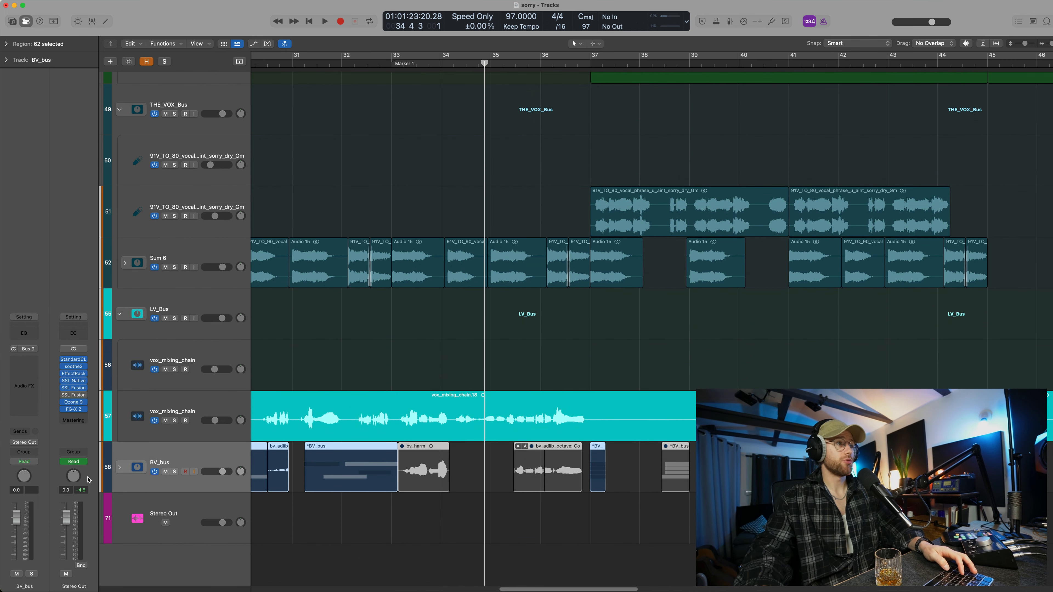
pyautogui.click(120, 468)
pyautogui.scroll(-4, 413, 439)
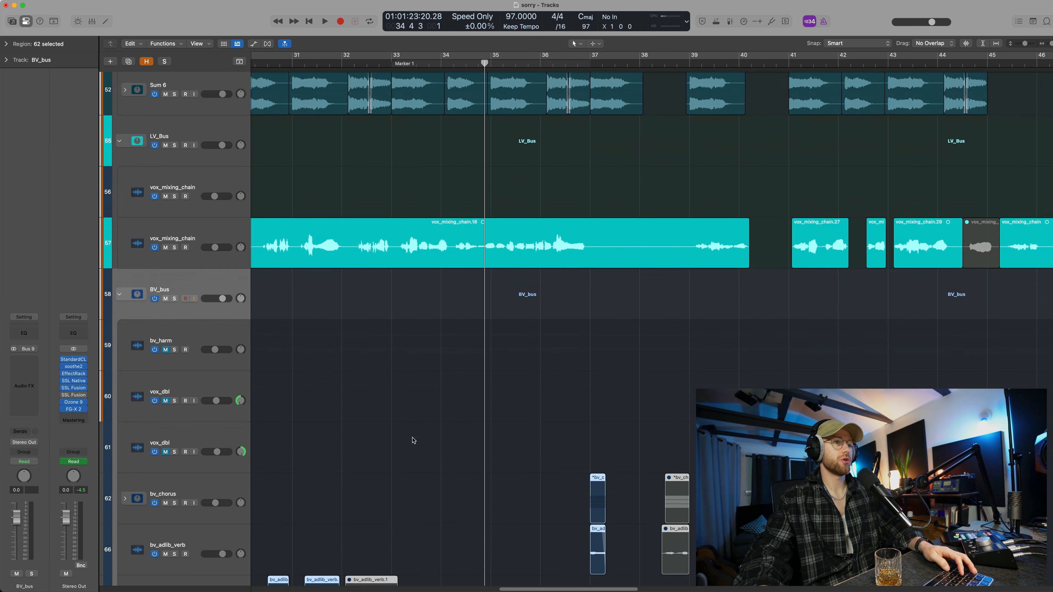
# Solo the upper bv_adlib_verb track in the BV_bus stack and listen to its ad-lib from bar 37
pyautogui.scroll(-1, 413, 439)
pyautogui.hscroll(3, 413, 439)
pyautogui.scroll(-4, 571, 445)
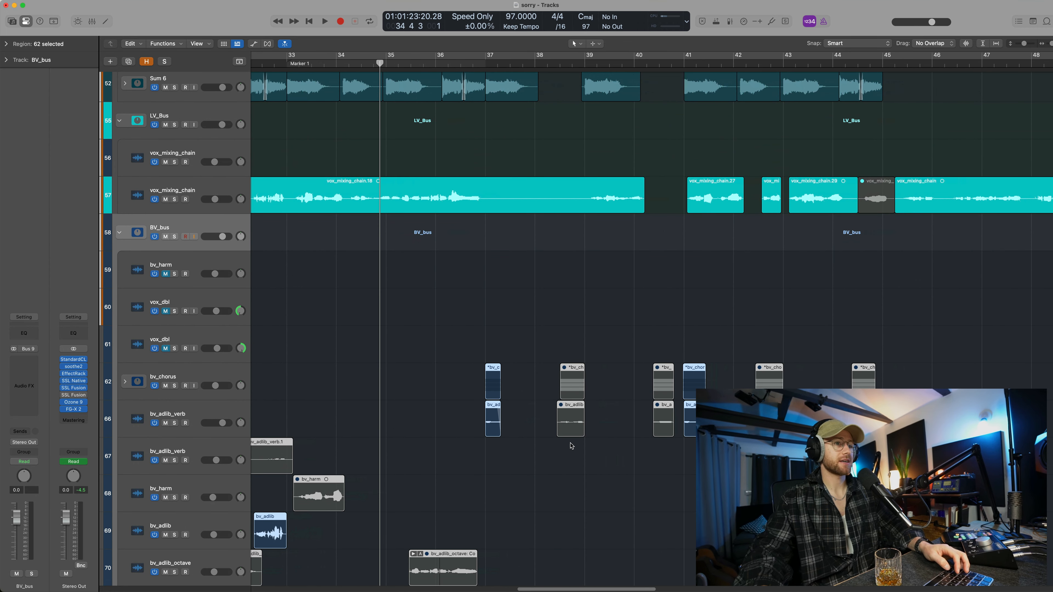
pyautogui.press('super+Right')
pyautogui.press('super+Right')
pyautogui.click(183, 411)
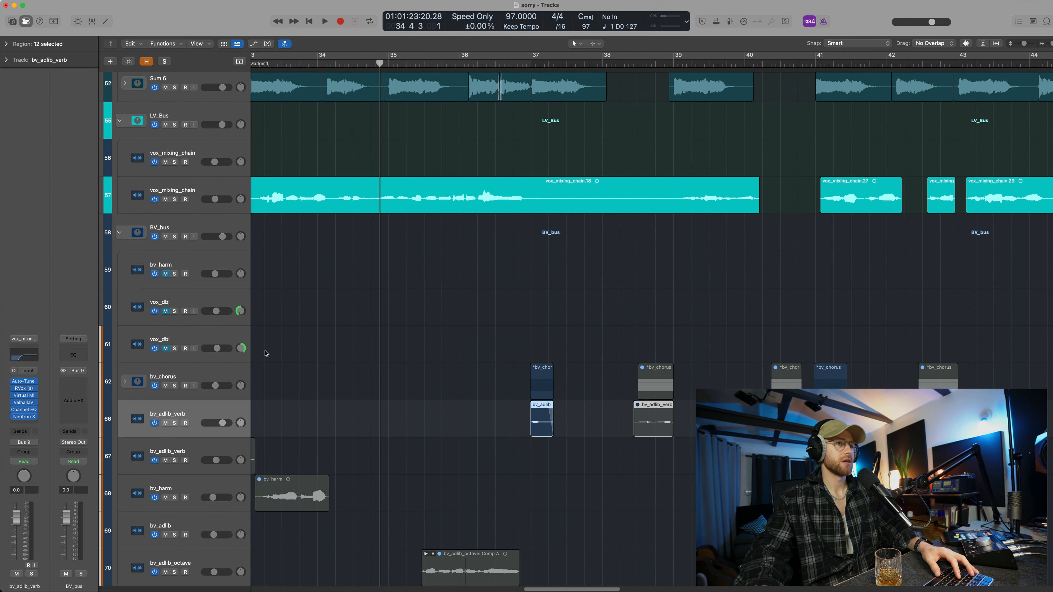
pyautogui.press('s')
pyautogui.click(534, 71)
pyautogui.press('space')
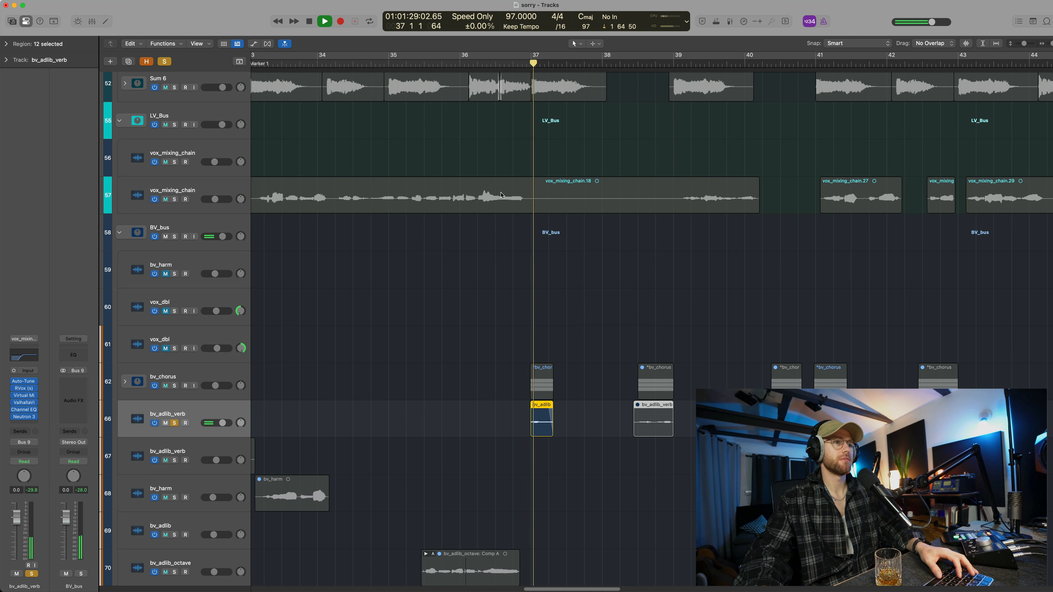
pyautogui.press('space')
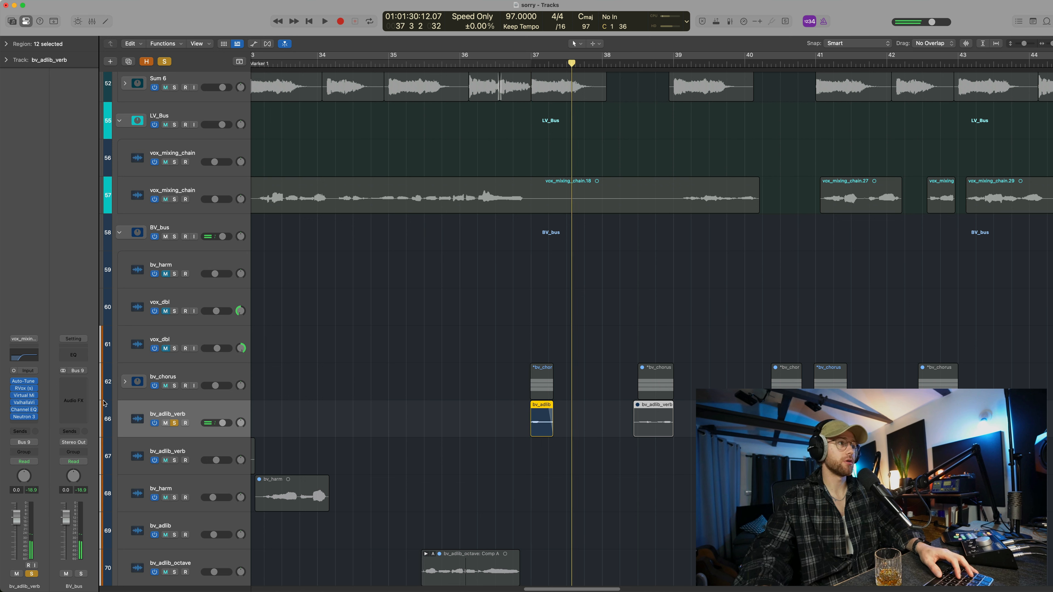
# Open the ValhallaVintageVerb settings on bv_adlib_verb for inspection, and close them again
pyautogui.click(24, 403)
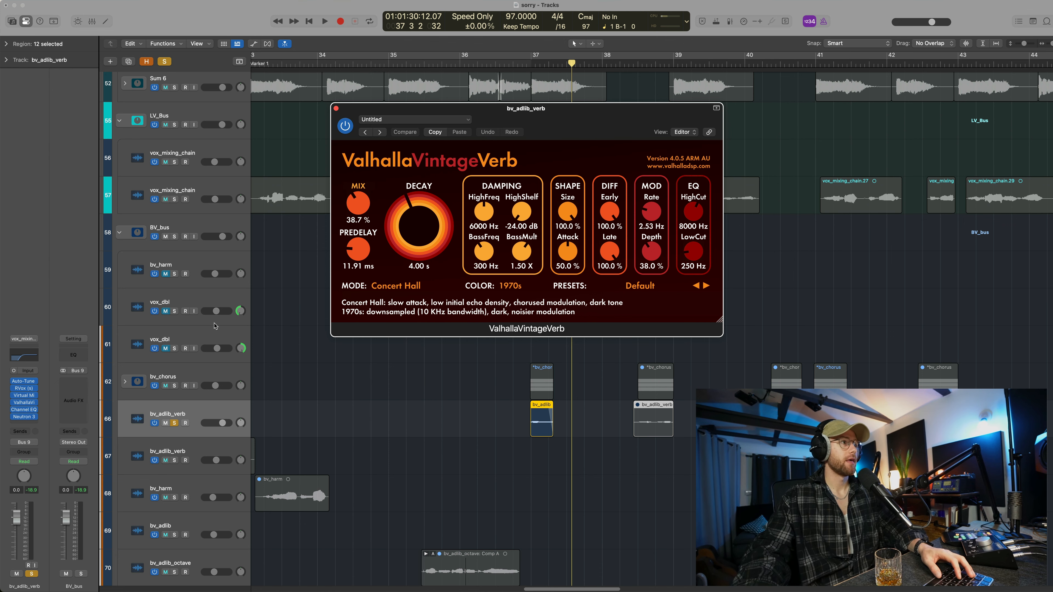
pyautogui.click(336, 108)
# Solo LV_Bus alongside bv_adlib_verb and place the playhead at bar 35, beat 4
pyautogui.press('super+Up')
pyautogui.press('super+Up')
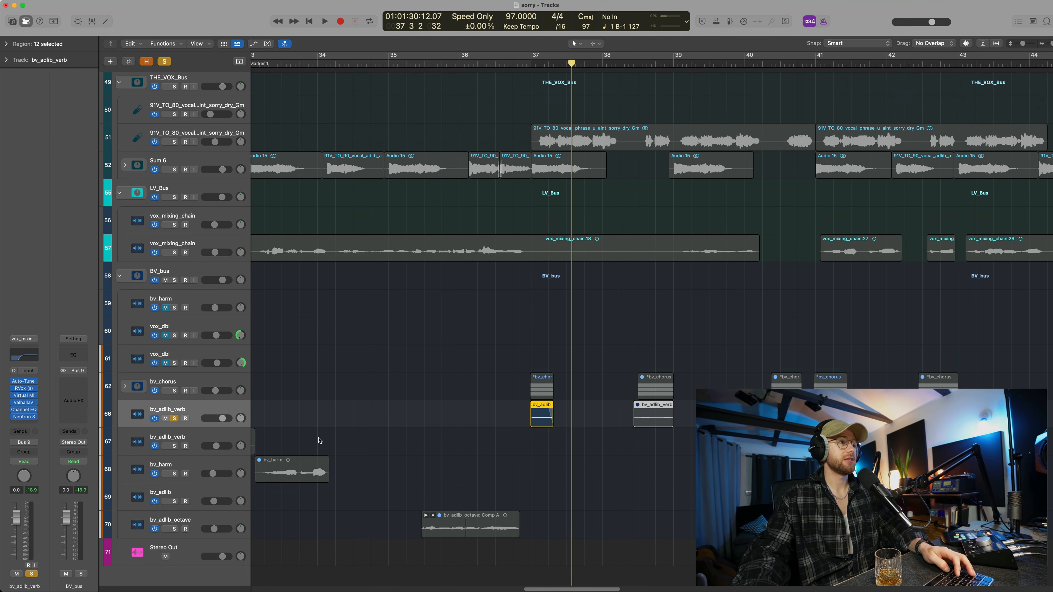
pyautogui.click(343, 188)
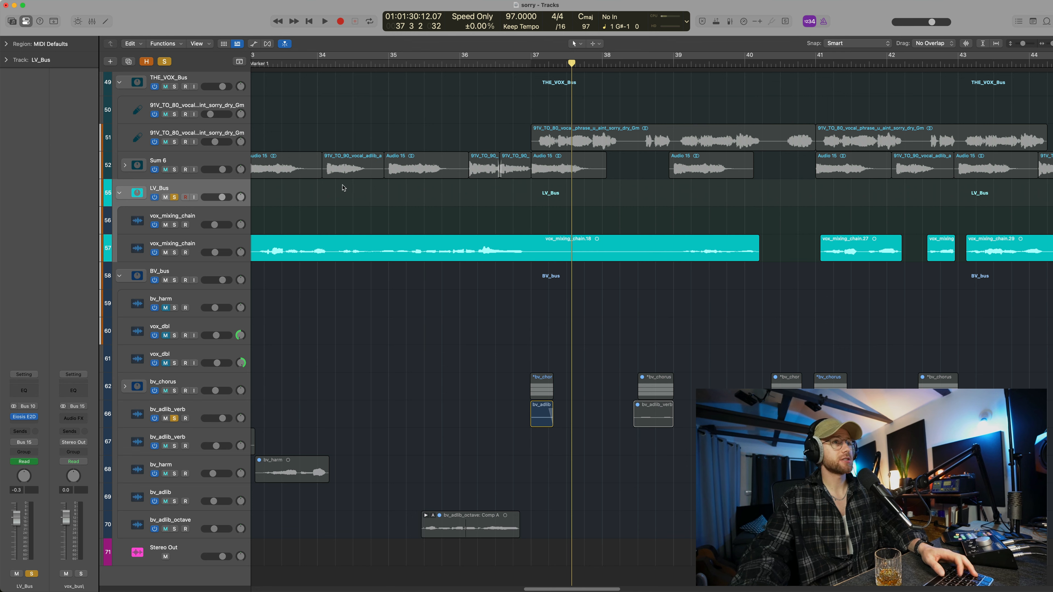
pyautogui.click(443, 65)
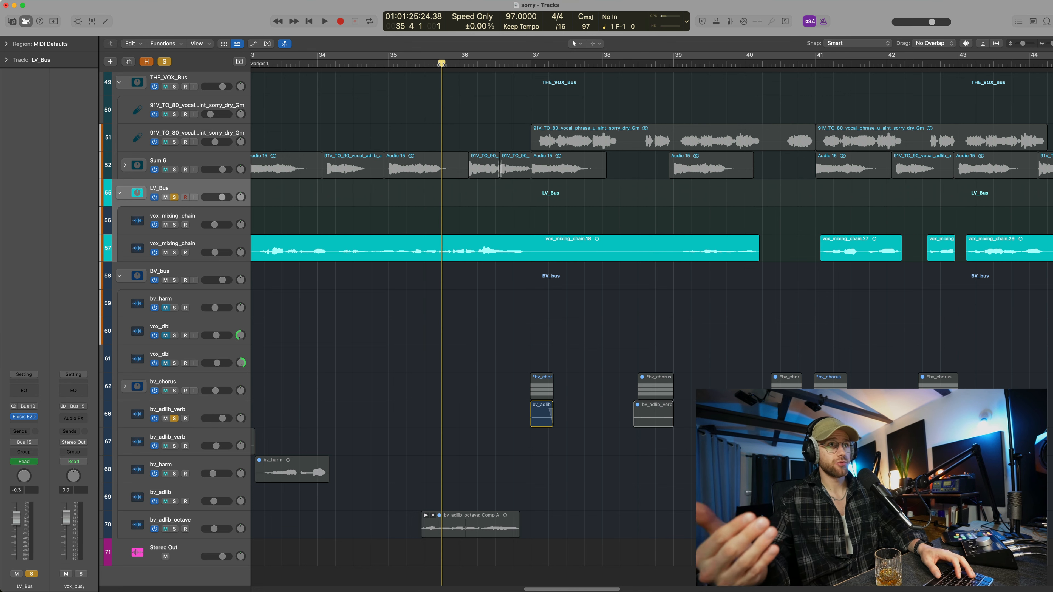
# Listen to LV_Bus and bv_adlib_verb together from bar 35, and unsolo both
pyautogui.press('space')
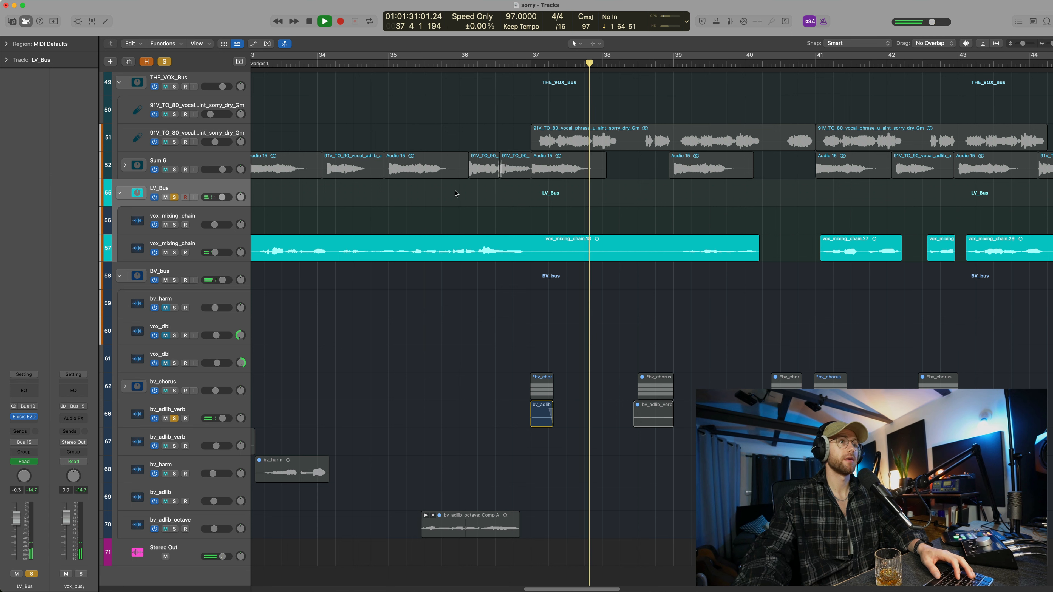
pyautogui.press('space')
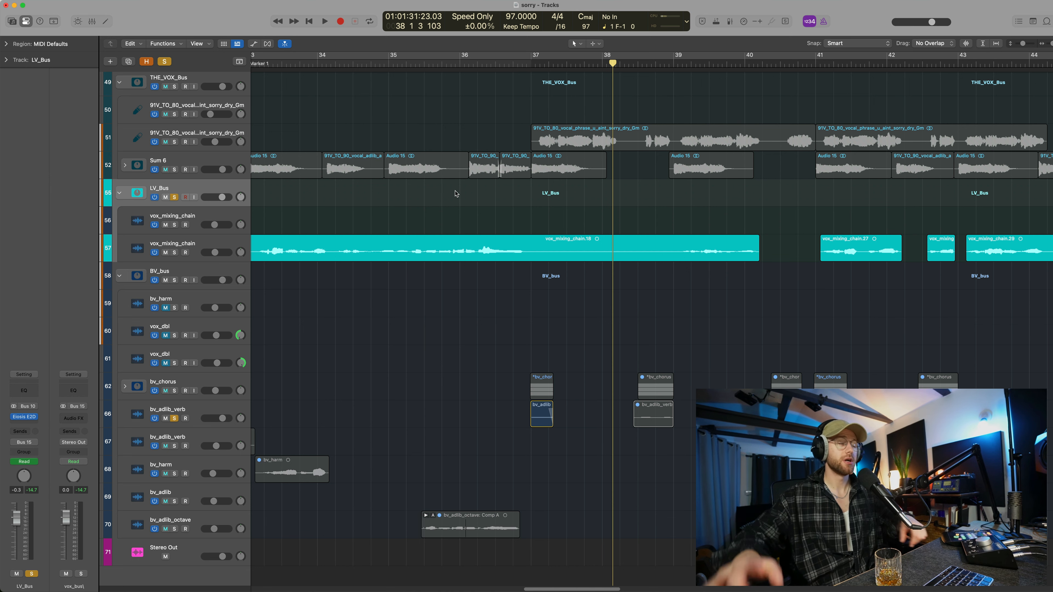
pyautogui.click(174, 197)
pyautogui.click(175, 418)
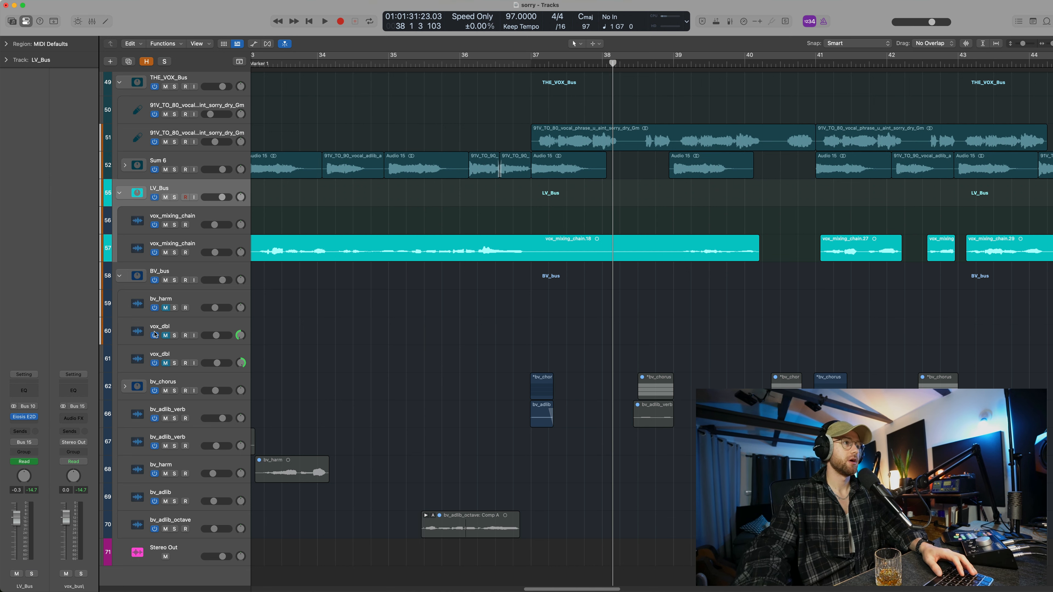
# Collapse the BV_bus, LV_Bus and acst_gtr stacks, and expand the bass stack to show its two sub tracks
pyautogui.click(121, 276)
pyautogui.click(120, 363)
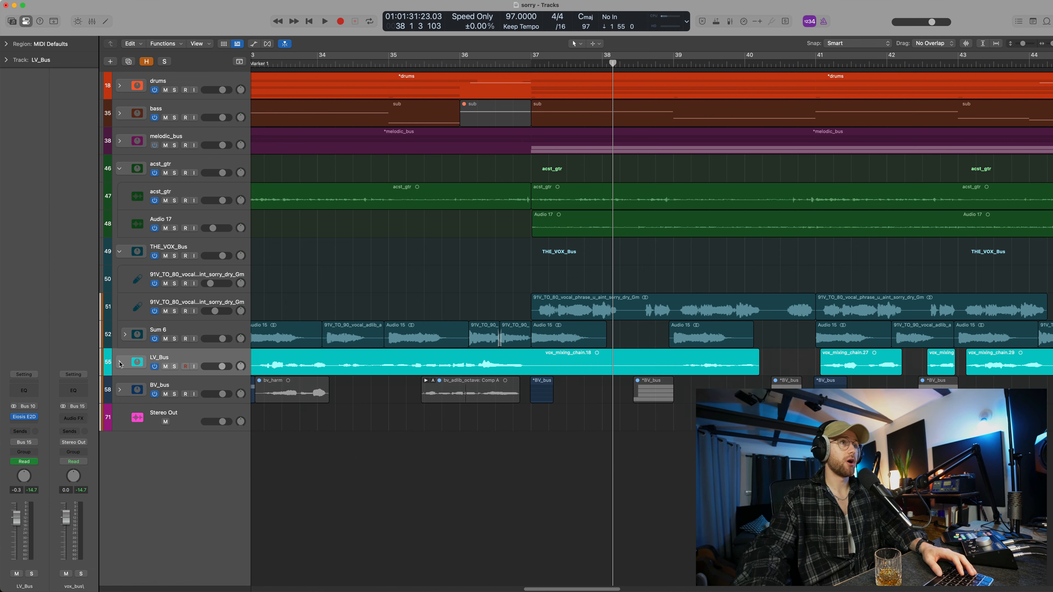
pyautogui.click(120, 114)
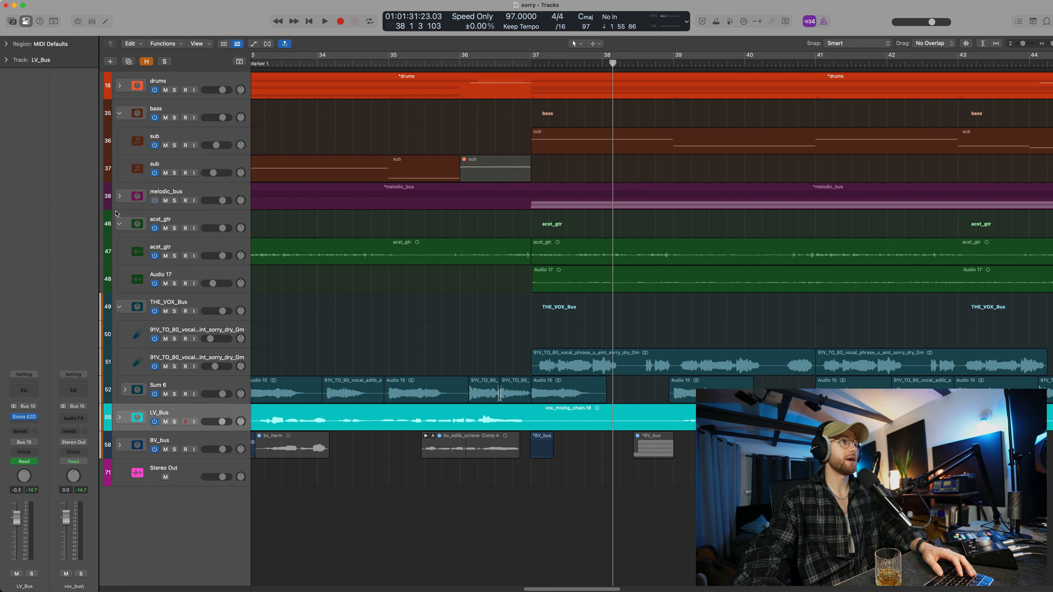
pyautogui.click(120, 225)
# Select the lower sub track in the bass stack and highlight the upper sub track's region starting at bar 37
pyautogui.scroll(3, 419, 264)
pyautogui.hscroll(-3, 418, 266)
pyautogui.scroll(4, 418, 266)
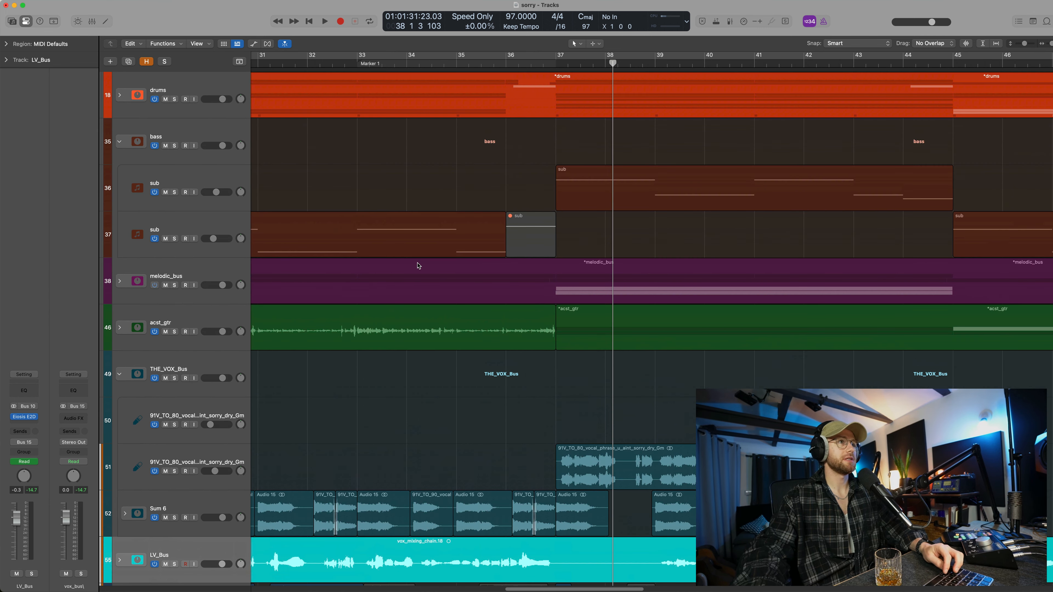
pyautogui.hscroll(-3, 418, 266)
pyautogui.press('super+Up')
pyautogui.press('super+Left')
pyautogui.press('super+Left')
pyautogui.press('super+Left')
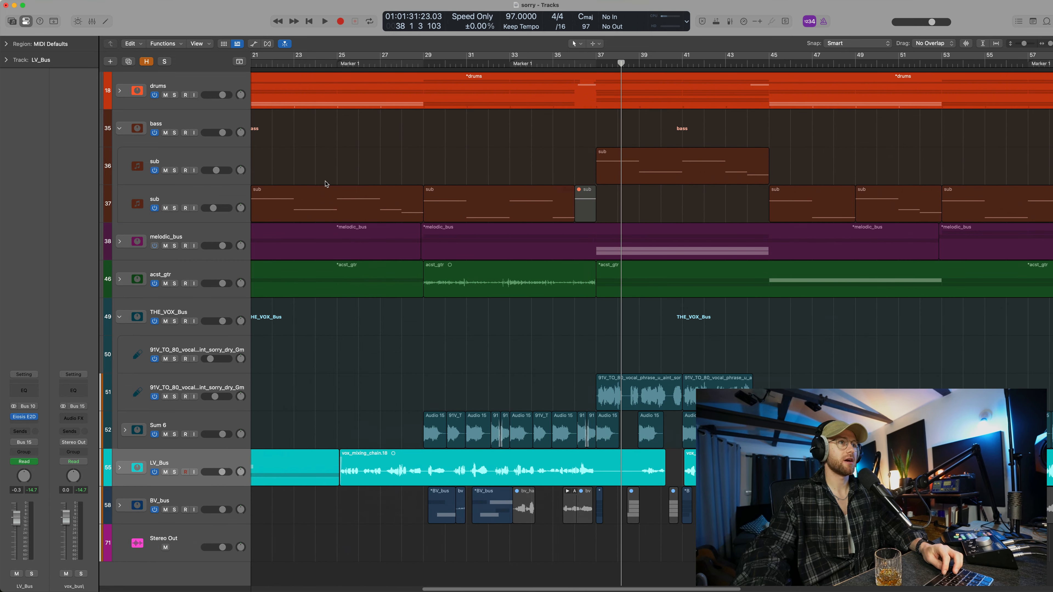
pyautogui.click(221, 196)
pyautogui.hscroll(-2, 484, 201)
pyautogui.moveTo(406, 152); pyautogui.dragTo(641, 437)
pyautogui.click(561, 333)
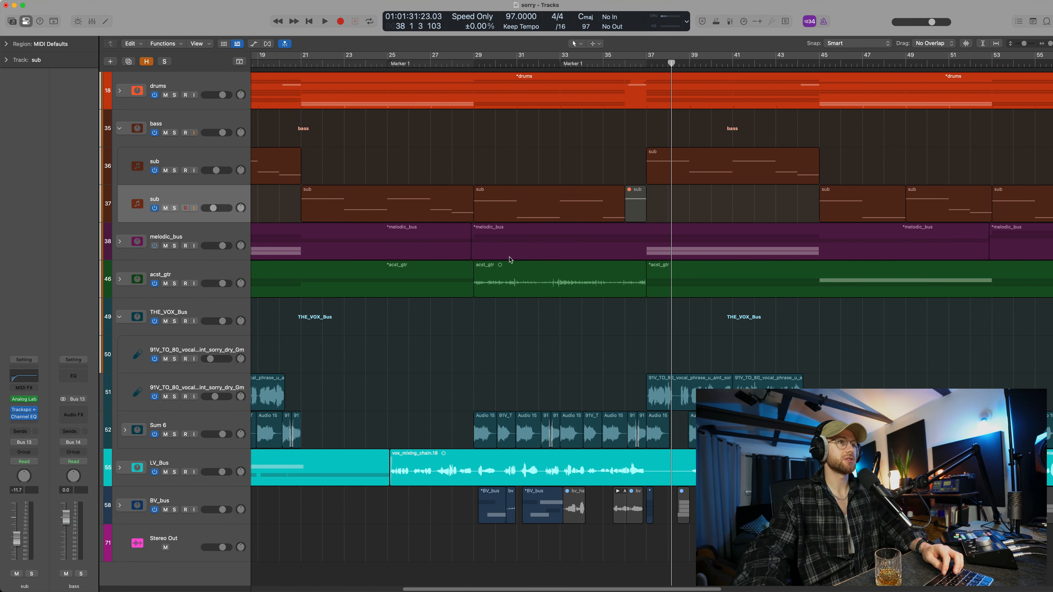
pyautogui.moveTo(401, 180); pyautogui.dragTo(714, 169)
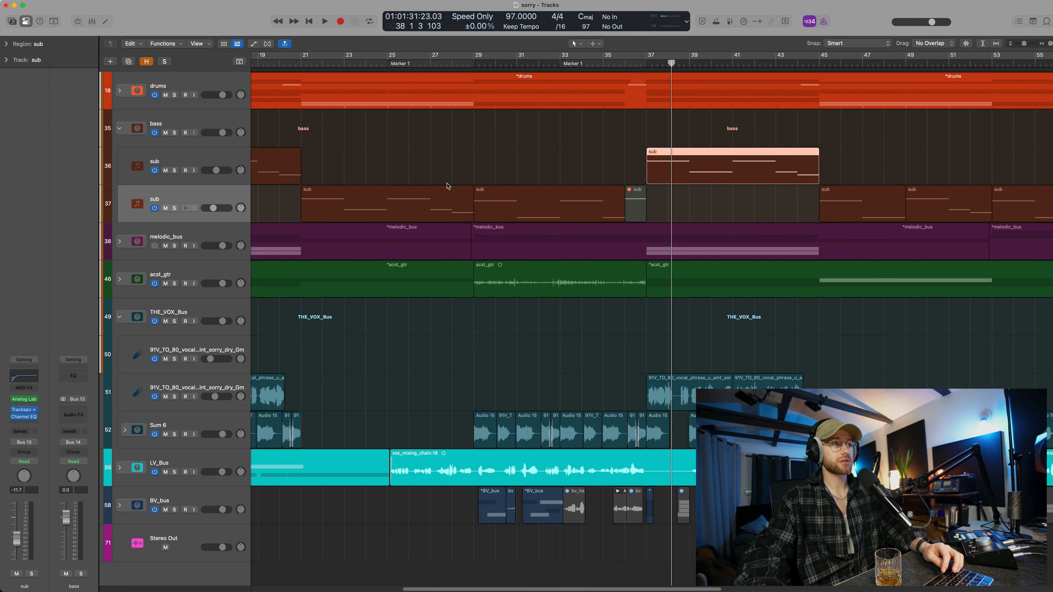
# Open the lower sub track's Channel EQ, solo the bass bus and listen to it from bar 29
pyautogui.click(24, 417)
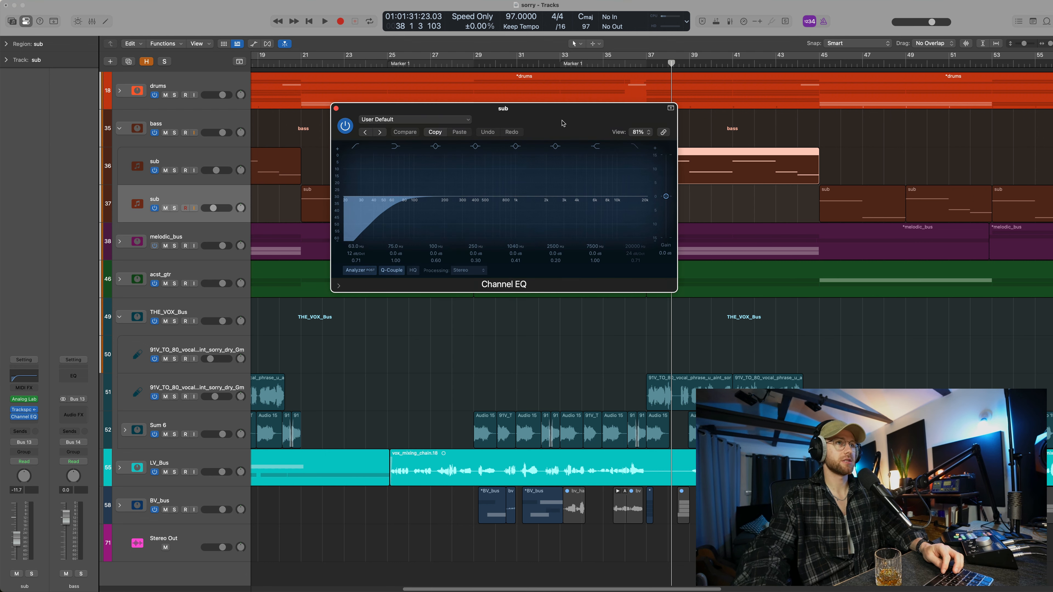
pyautogui.moveTo(562, 124); pyautogui.dragTo(742, 349)
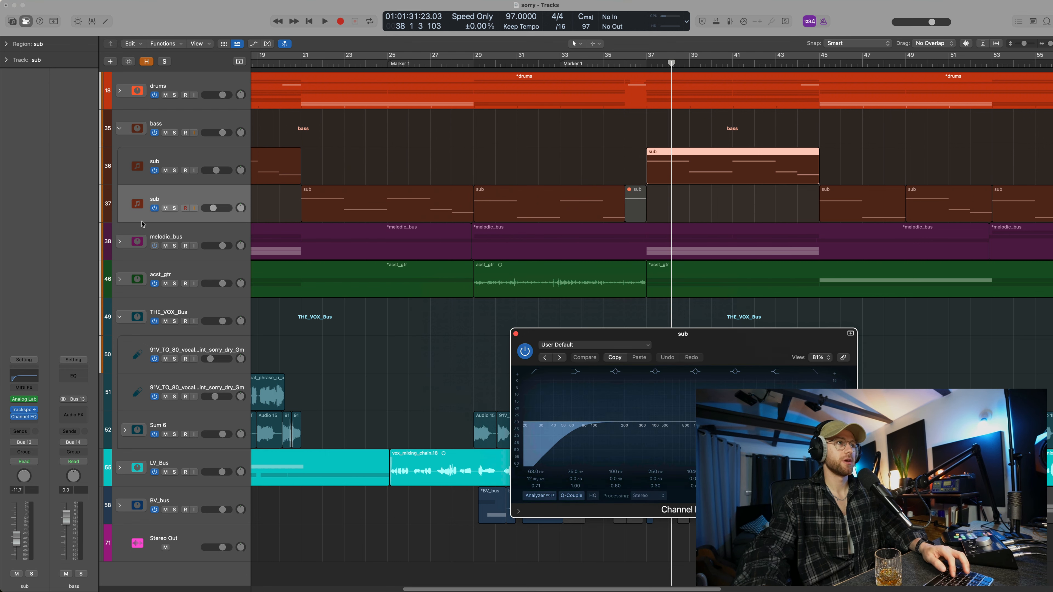
pyautogui.click(191, 124)
pyautogui.press('s')
pyautogui.moveTo(474, 64); pyautogui.dragTo(474, 65)
pyautogui.press('space')
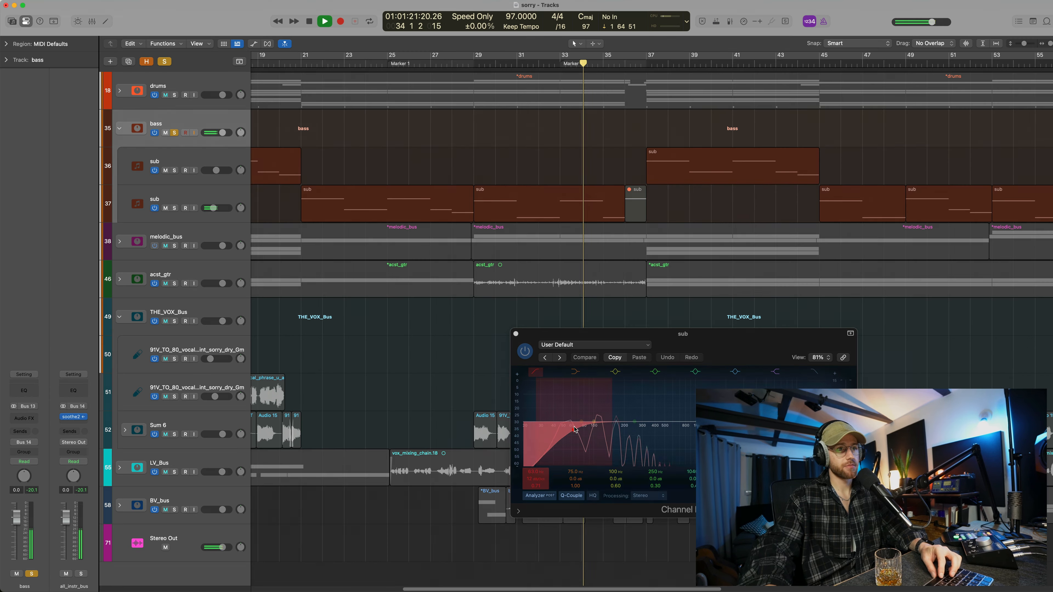
pyautogui.press('space')
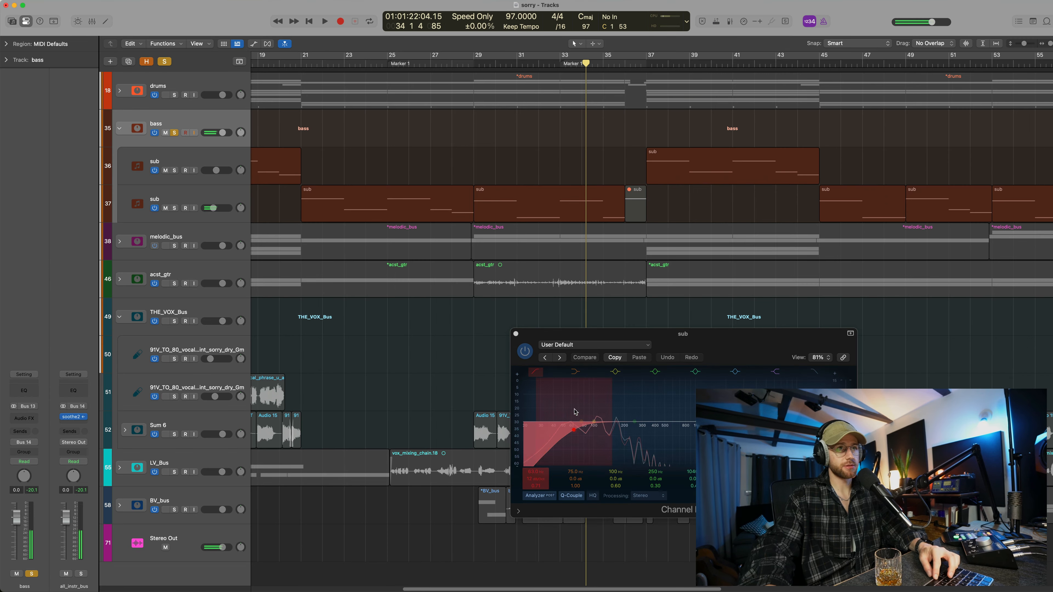
# Select the upper sub track and open its Channel EQ, moving both EQ windows clear of the bass regions
pyautogui.click(637, 62)
pyautogui.click(204, 162)
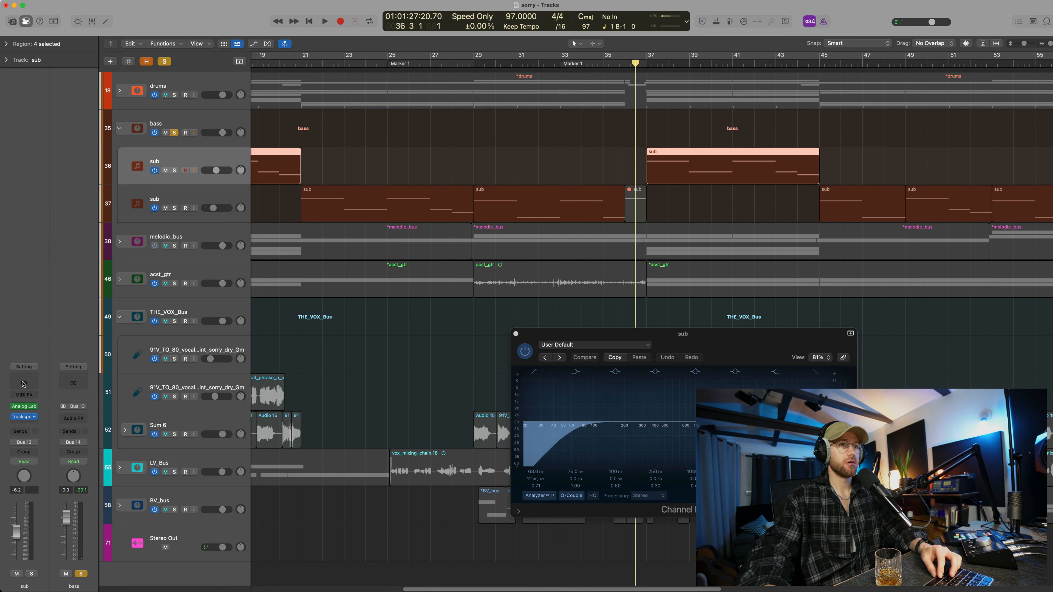
pyautogui.click(24, 384)
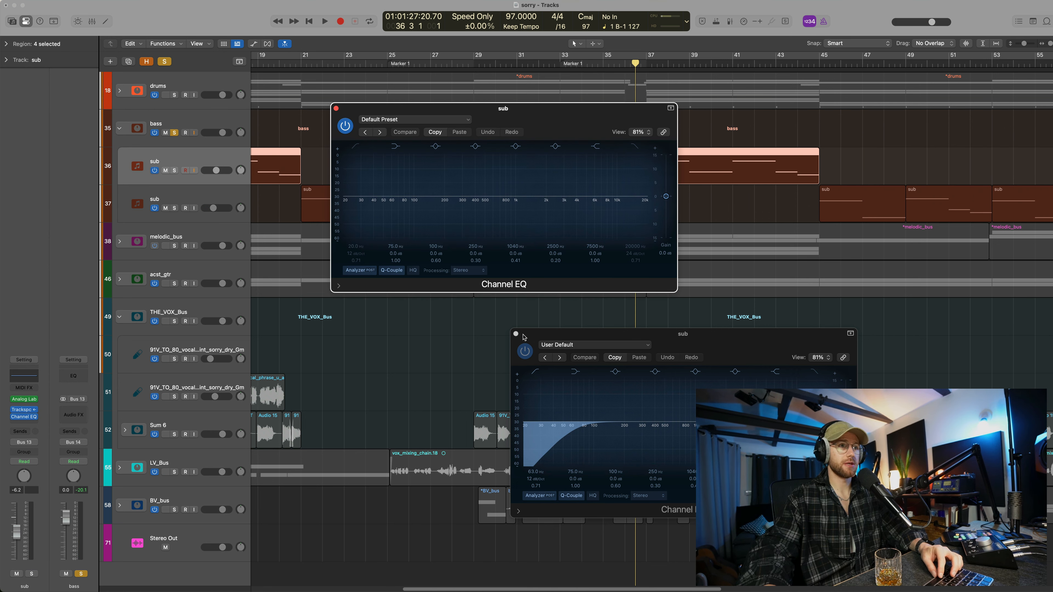
pyautogui.moveTo(547, 334); pyautogui.dragTo(635, 333)
pyautogui.moveTo(570, 124); pyautogui.dragTo(778, 304)
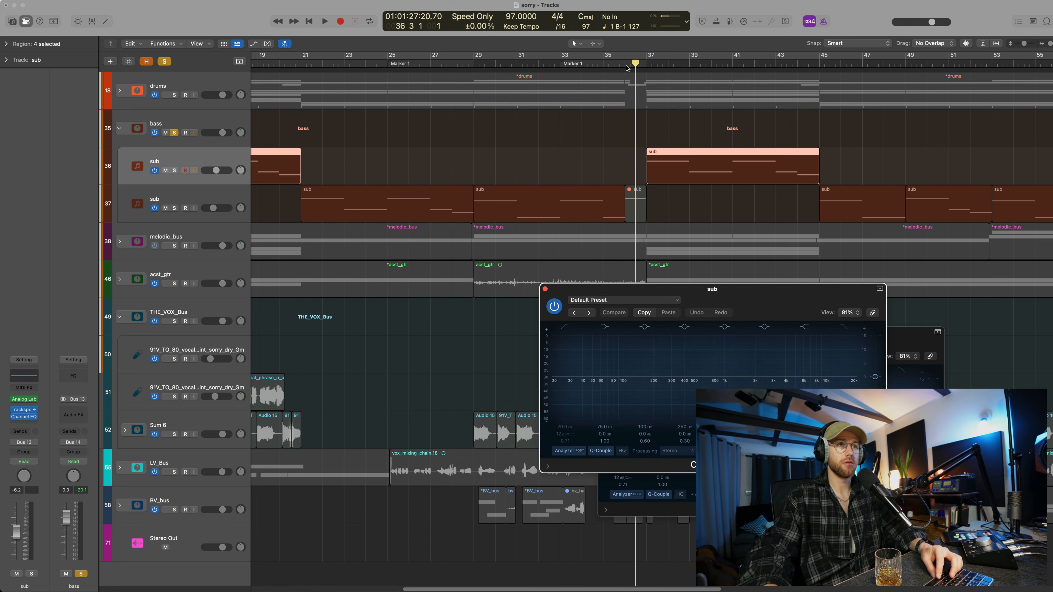
# Listen to the soloed bass just before and through bar 37 with the upper sub's EQ analyzer open, and unsolo the bass bus
pyautogui.click(616, 66)
pyautogui.press('space')
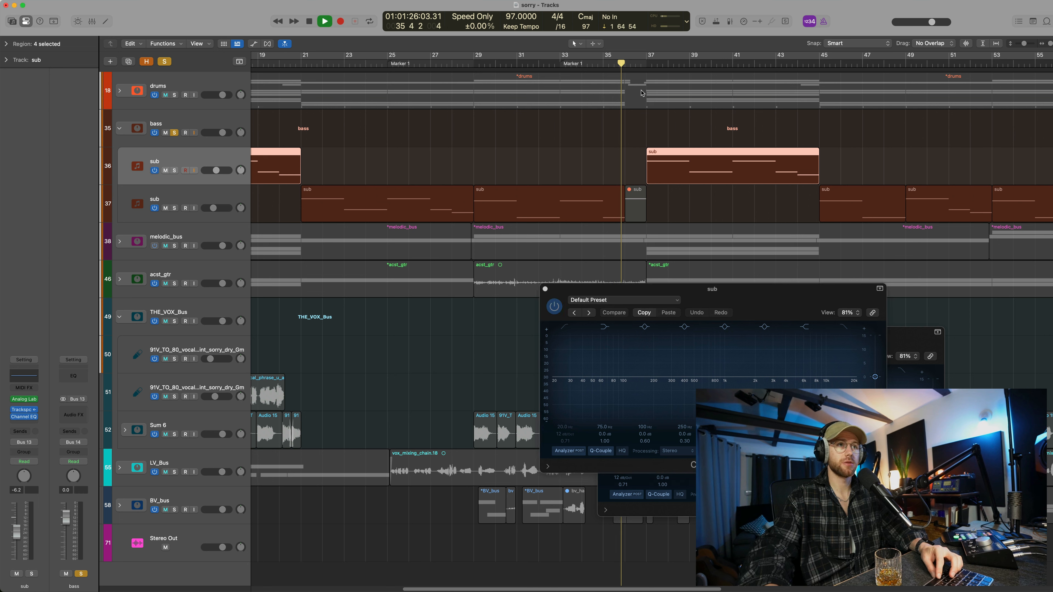
pyautogui.click(639, 66)
pyautogui.press('space')
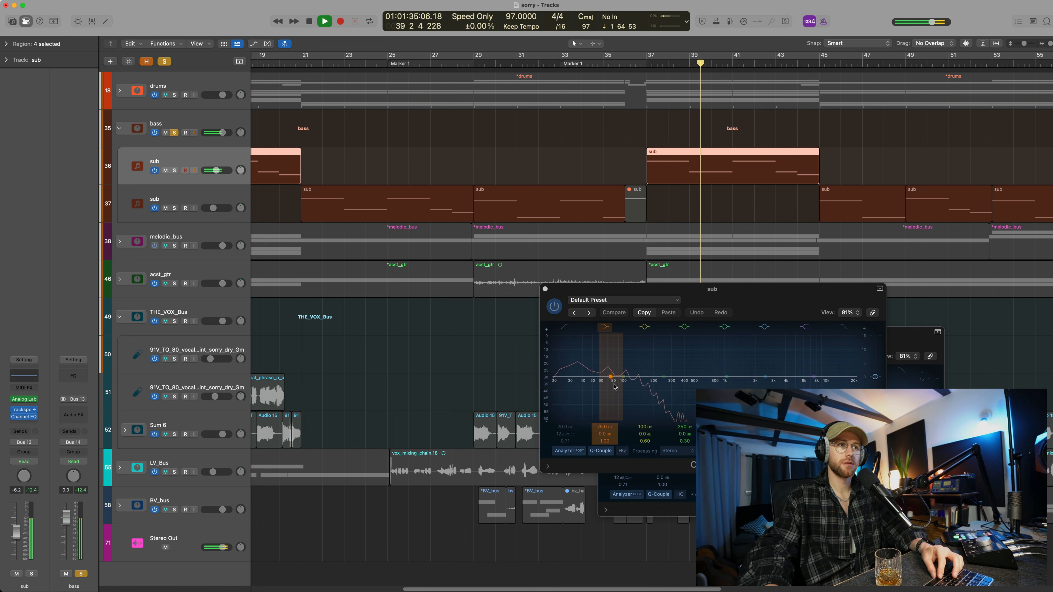
pyautogui.press('space')
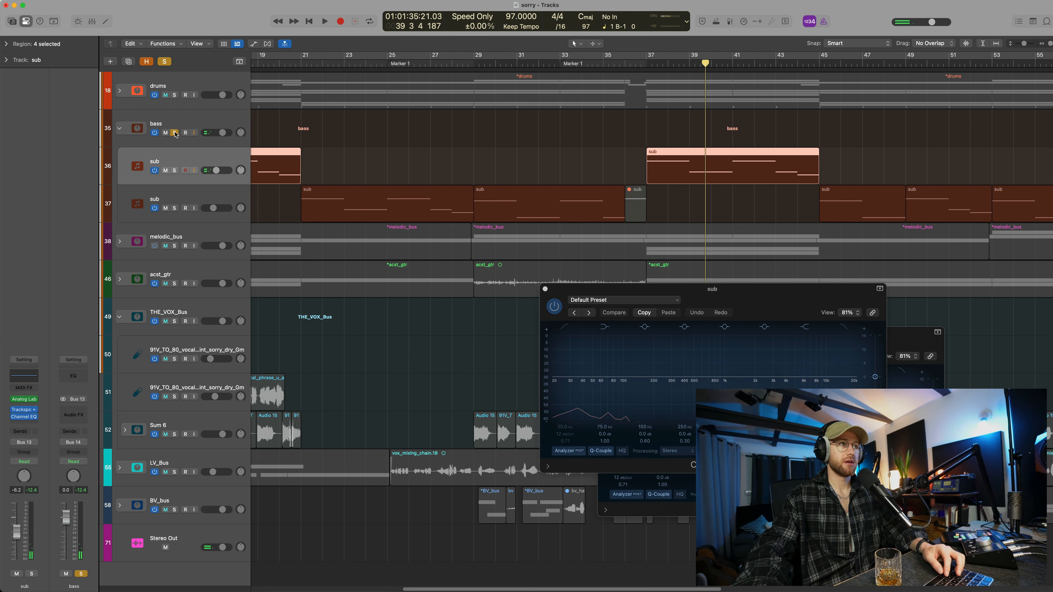
pyautogui.click(175, 133)
# Listen to the full mix from bar 33 with the two sub EQ windows side by side, and close both windows
pyautogui.press('super+Up')
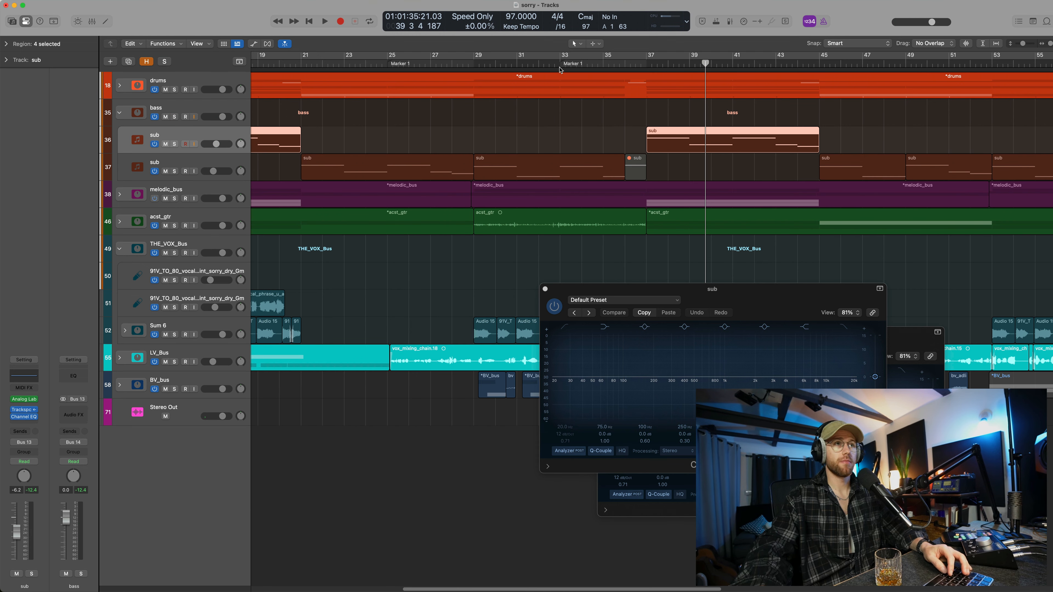
pyautogui.hscroll(-2, 627, 190)
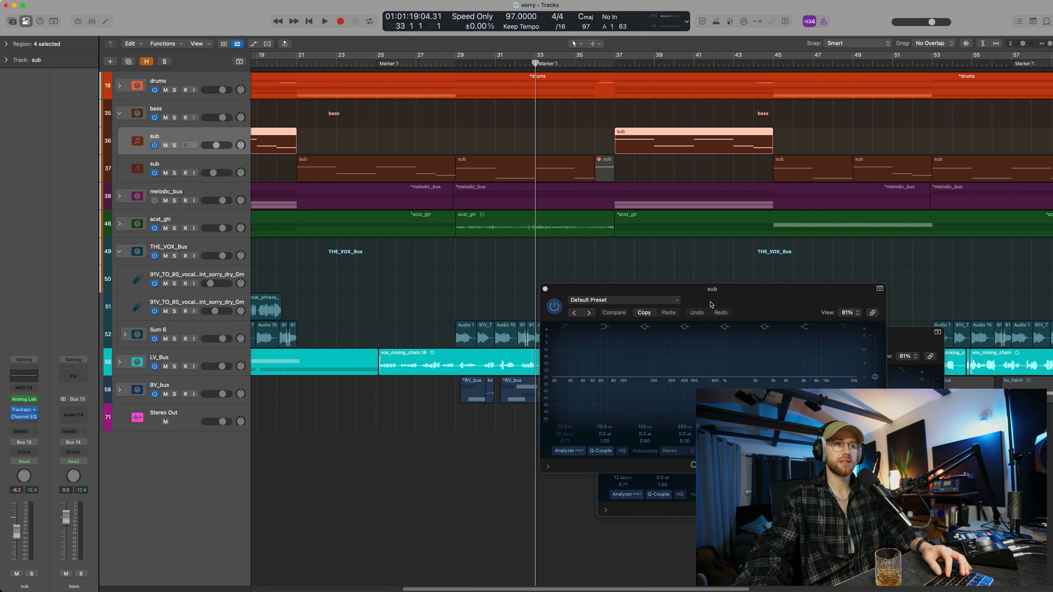
pyautogui.moveTo(711, 300); pyautogui.dragTo(710, 297)
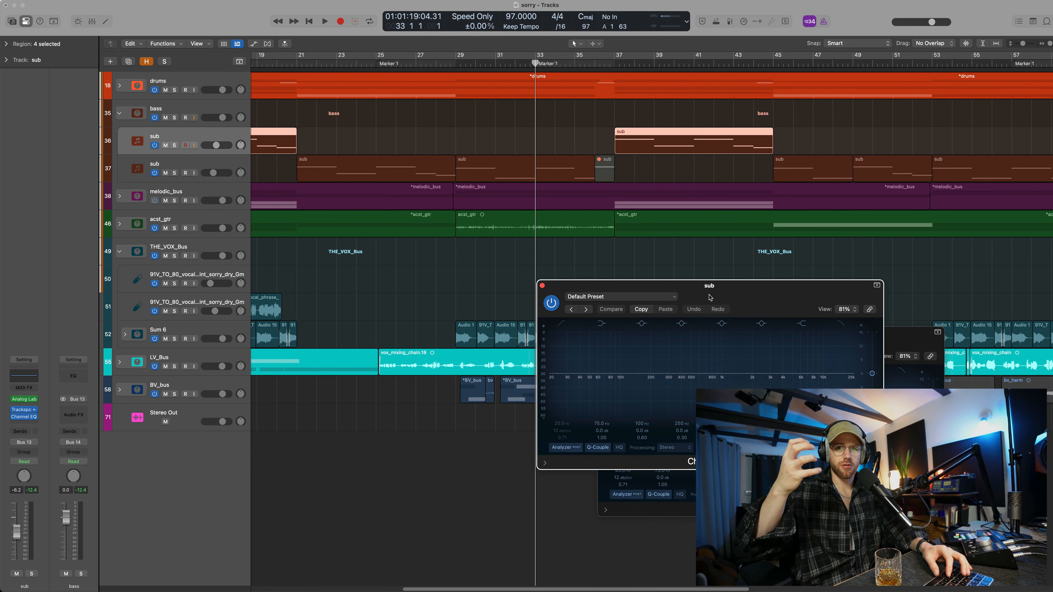
pyautogui.press('space')
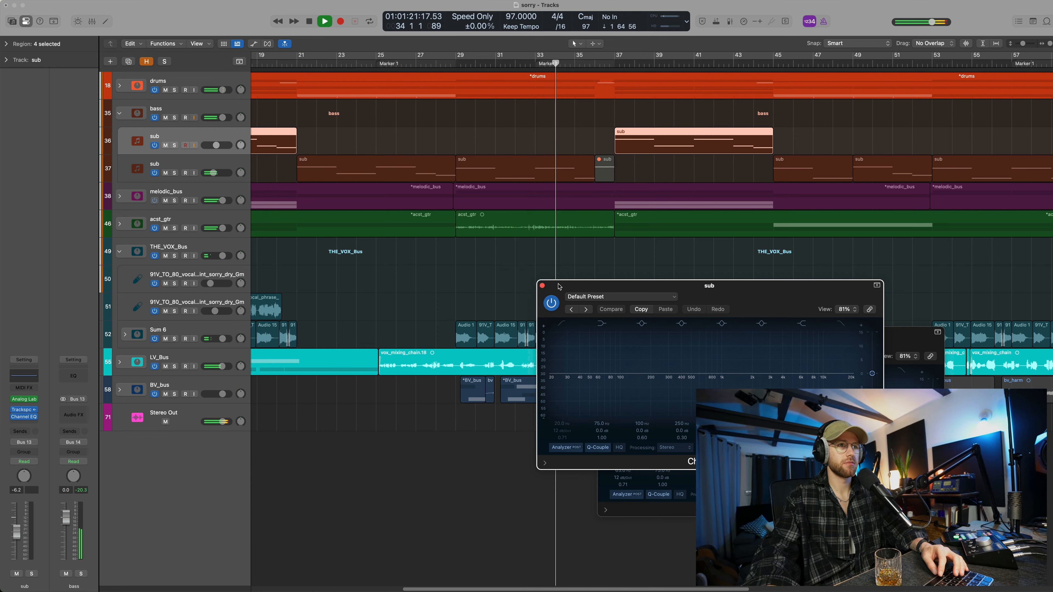
pyautogui.moveTo(559, 287); pyautogui.dragTo(244, 338)
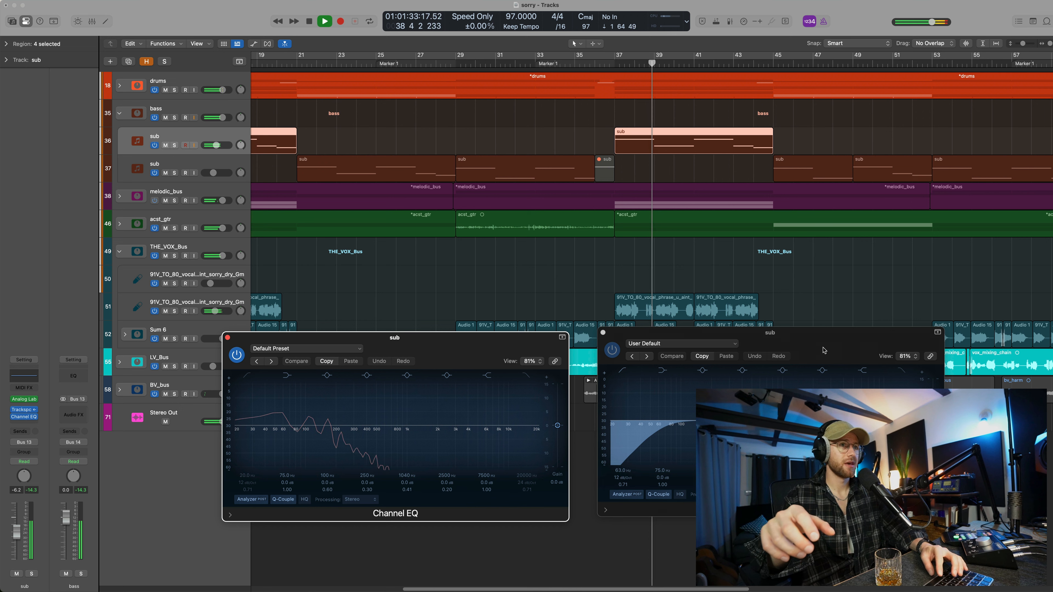
pyautogui.press('space')
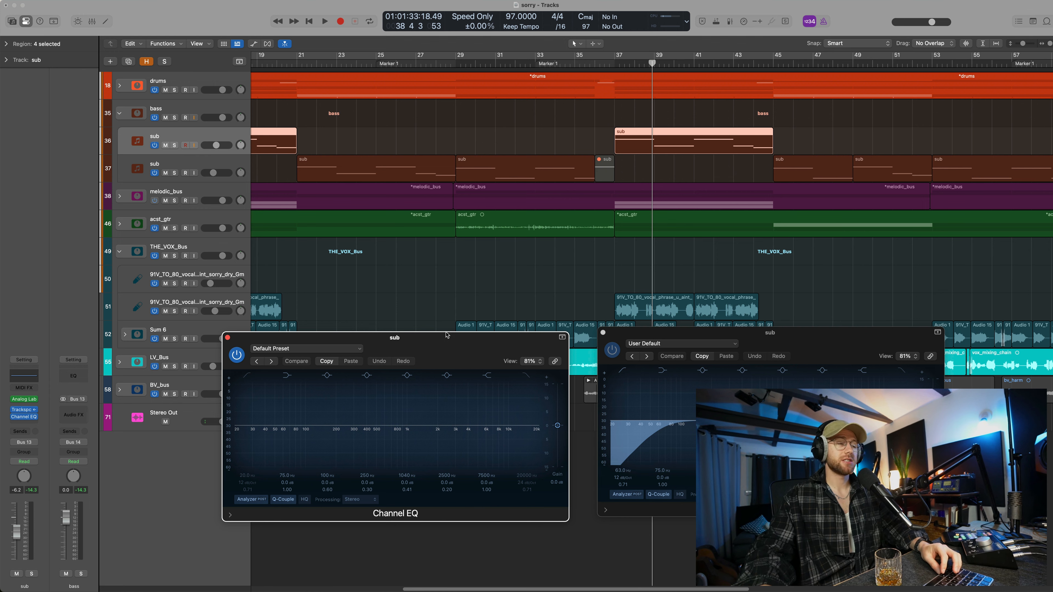
pyautogui.click(228, 338)
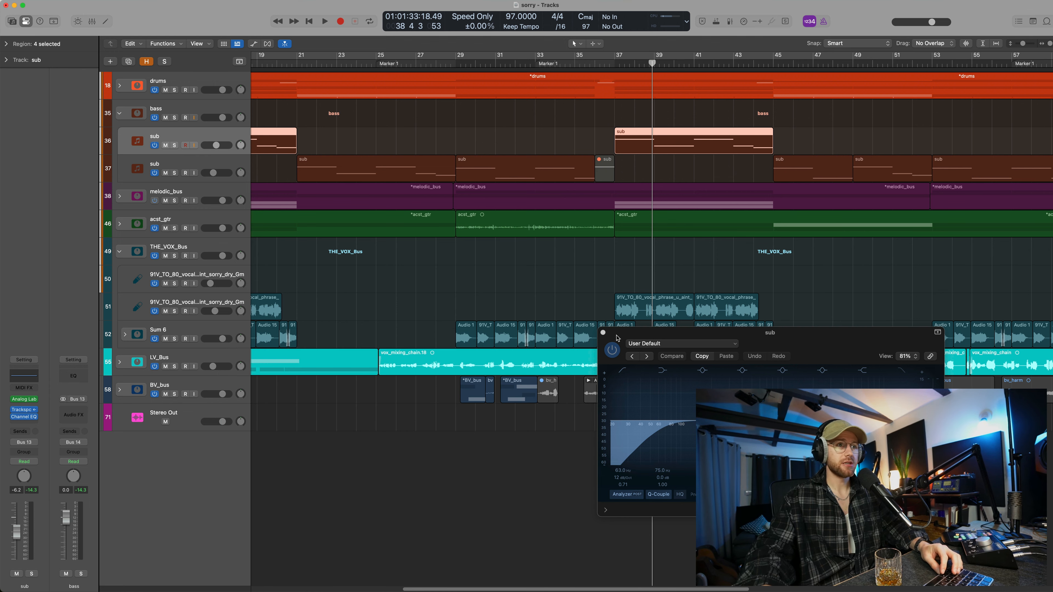
pyautogui.click(604, 332)
# Examine how the bass, melodic, guitar and vocal regions are arranged across the song
pyautogui.hscroll(-3, 605, 334)
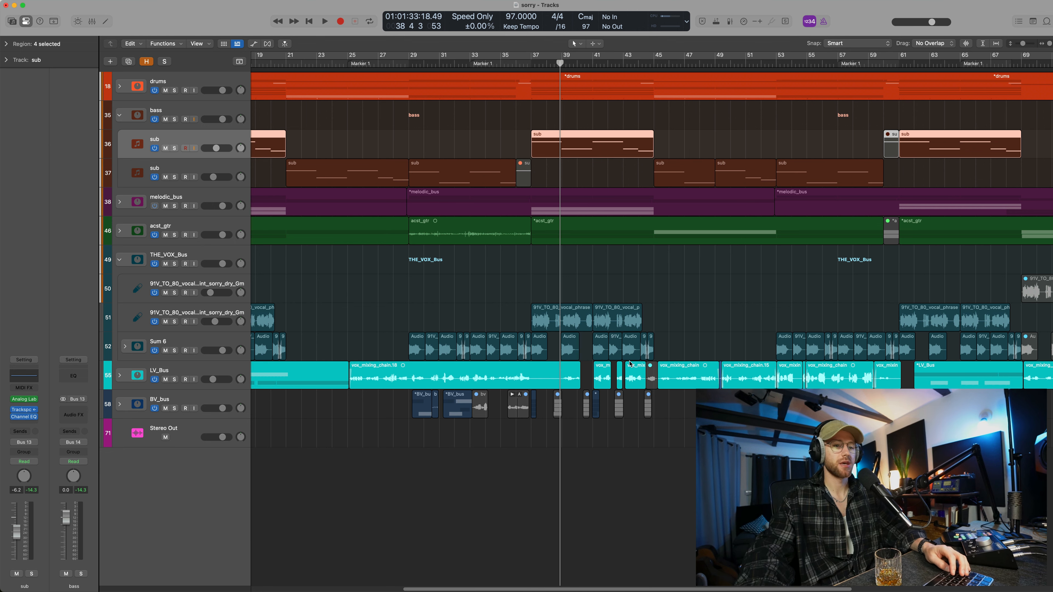
pyautogui.press('super+Down')
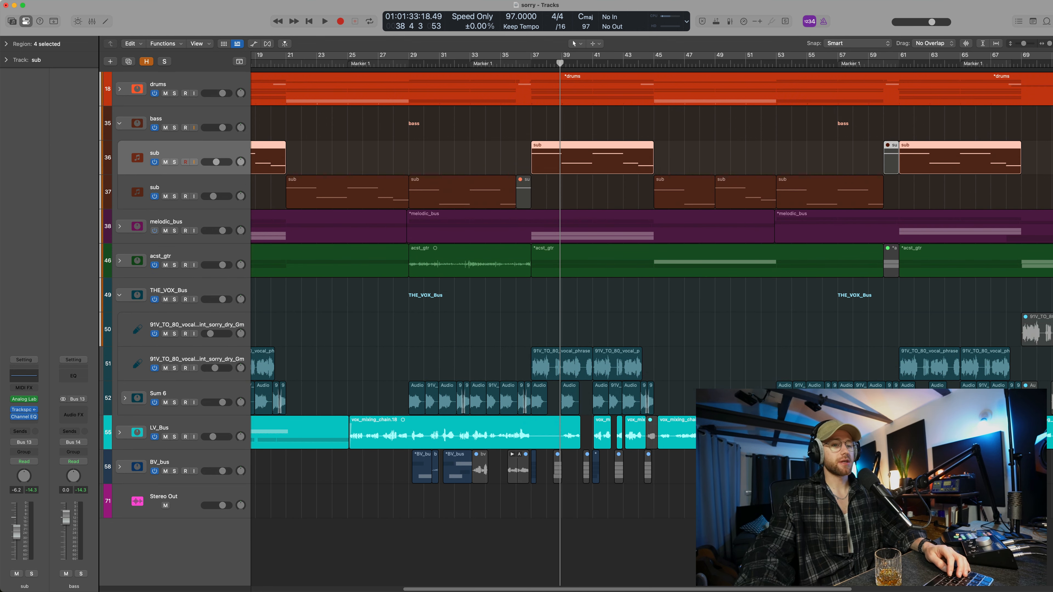
pyautogui.press('super+Down')
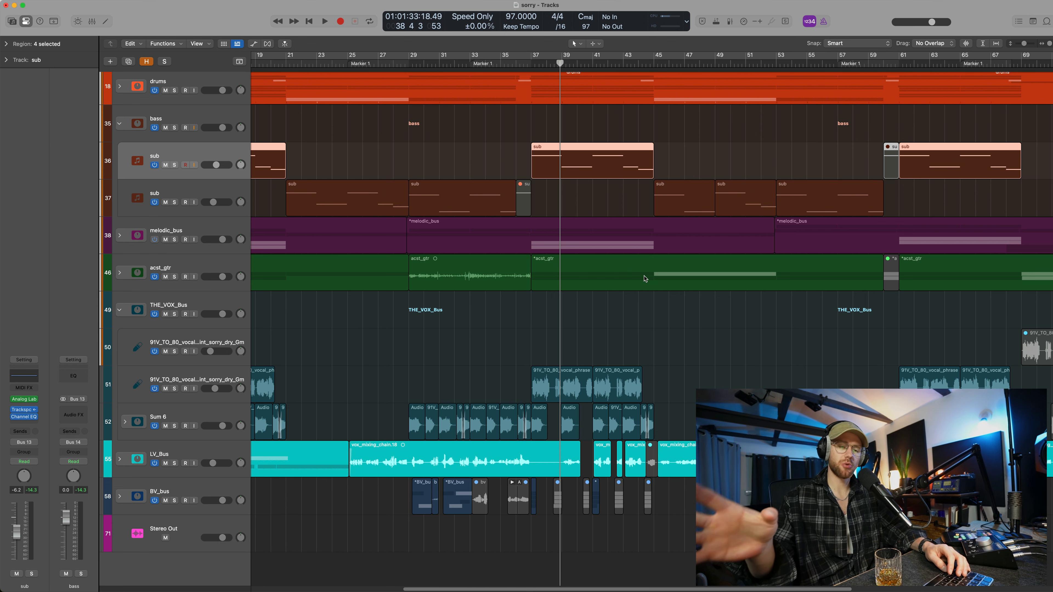
pyautogui.press('super+Left')
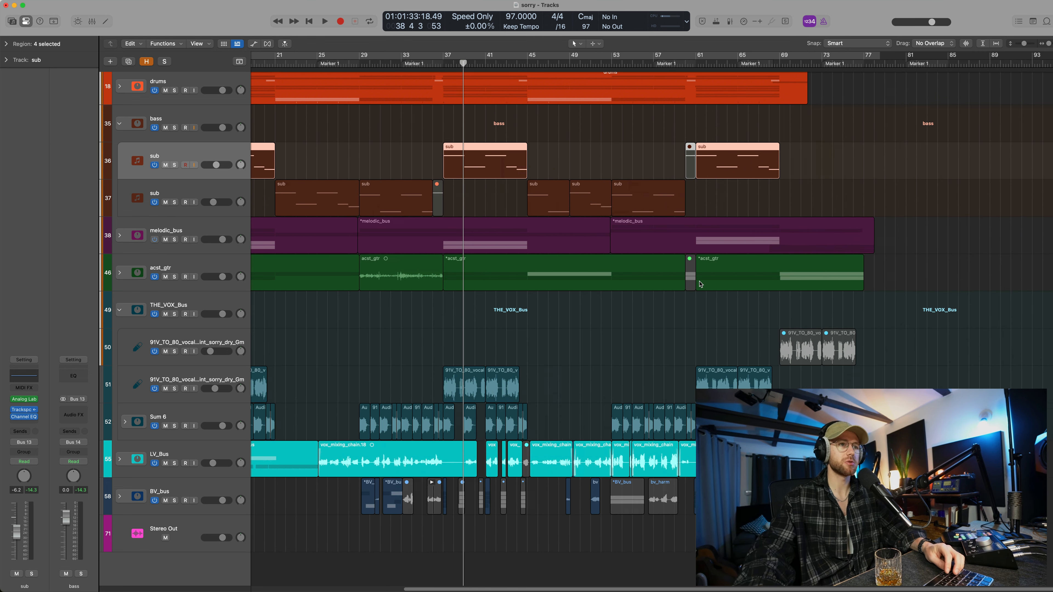
pyautogui.press('super+Down')
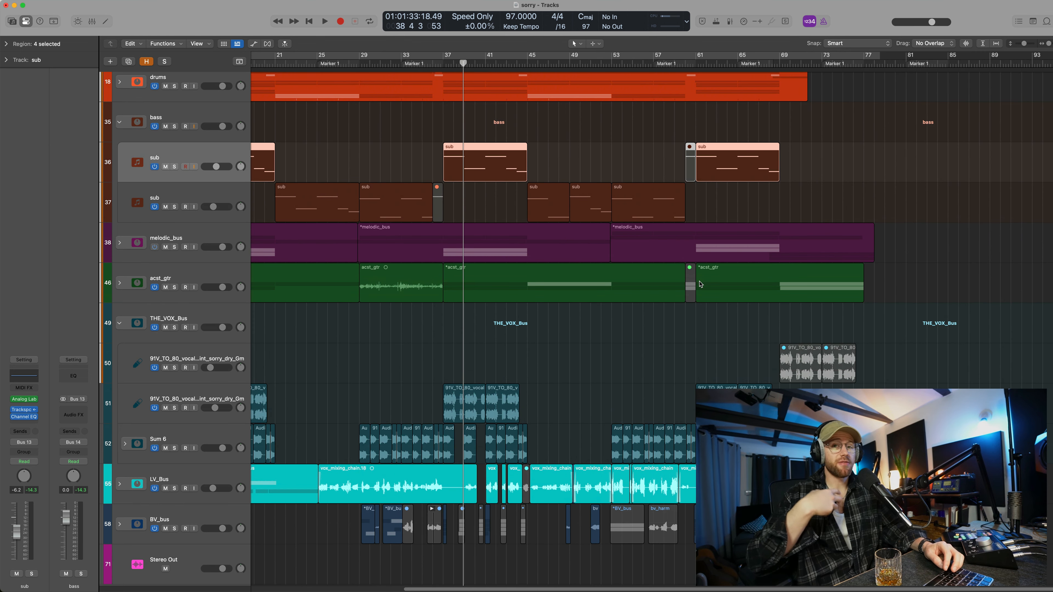
pyautogui.hscroll(-4, 701, 284)
pyautogui.press('super+Right')
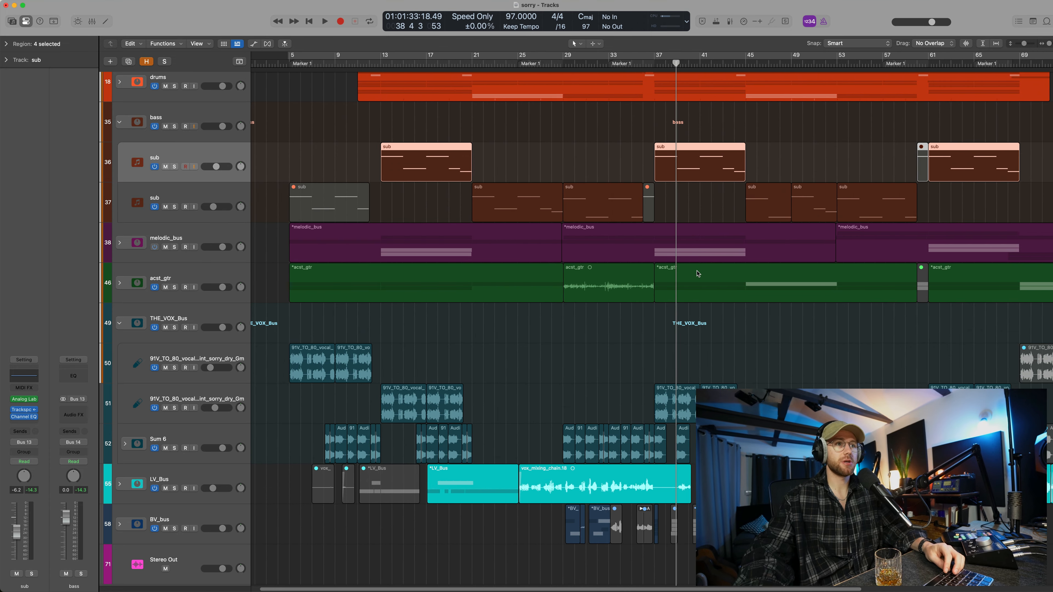
pyautogui.press('super+Down')
pyautogui.scroll(-3, 575, 440)
pyautogui.press('super+Up')
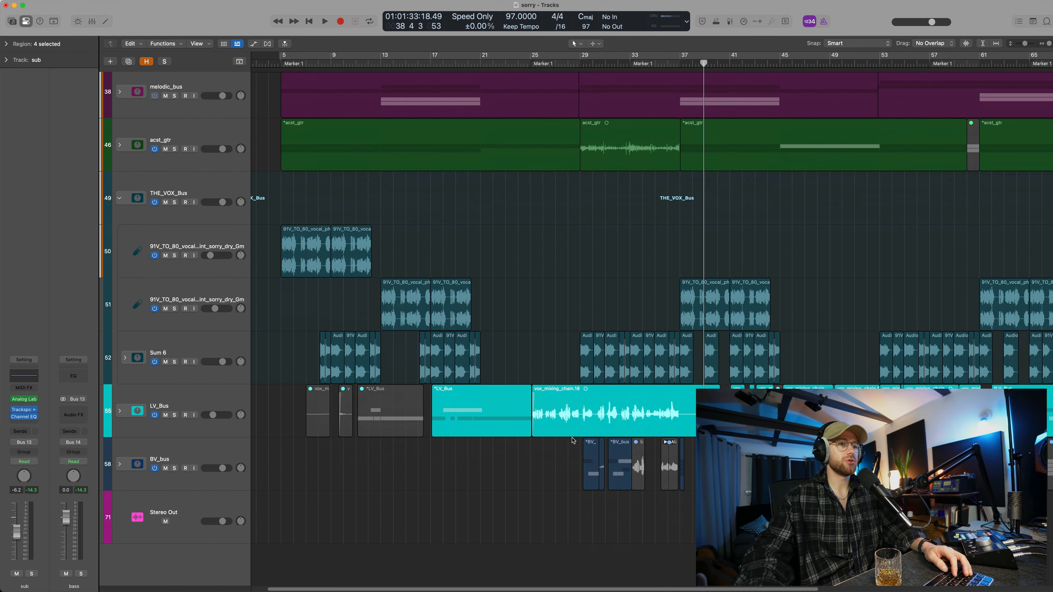
# Solo LV_Bus and place the playhead at bar 25
pyautogui.click(231, 405)
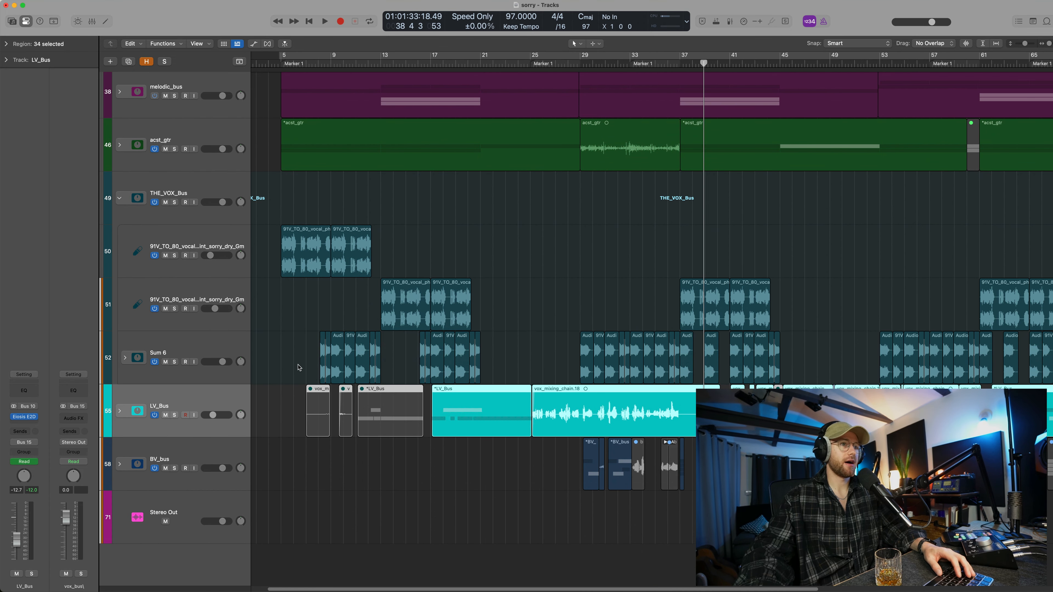
pyautogui.press('s')
pyautogui.moveTo(543, 67); pyautogui.dragTo(534, 69)
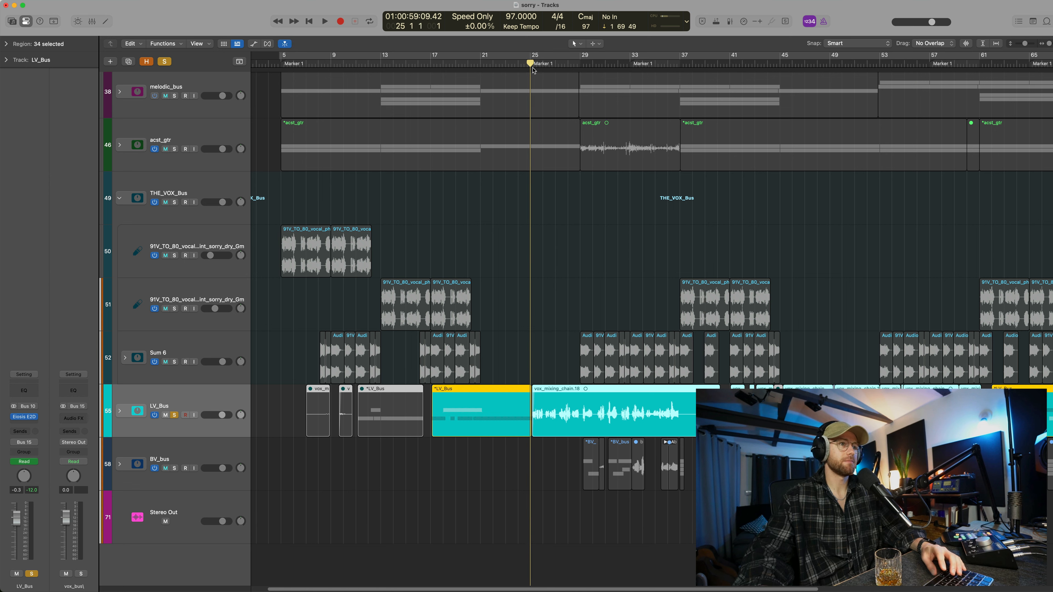
# Listen to the soloed lead vocal bus from bar 25
pyautogui.press('space')
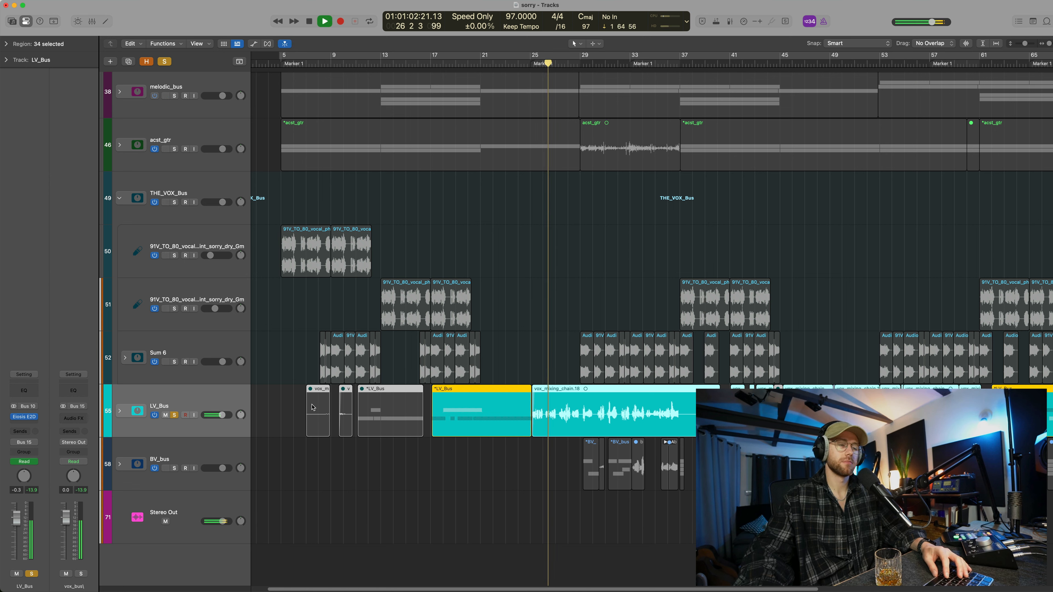
pyautogui.press('space')
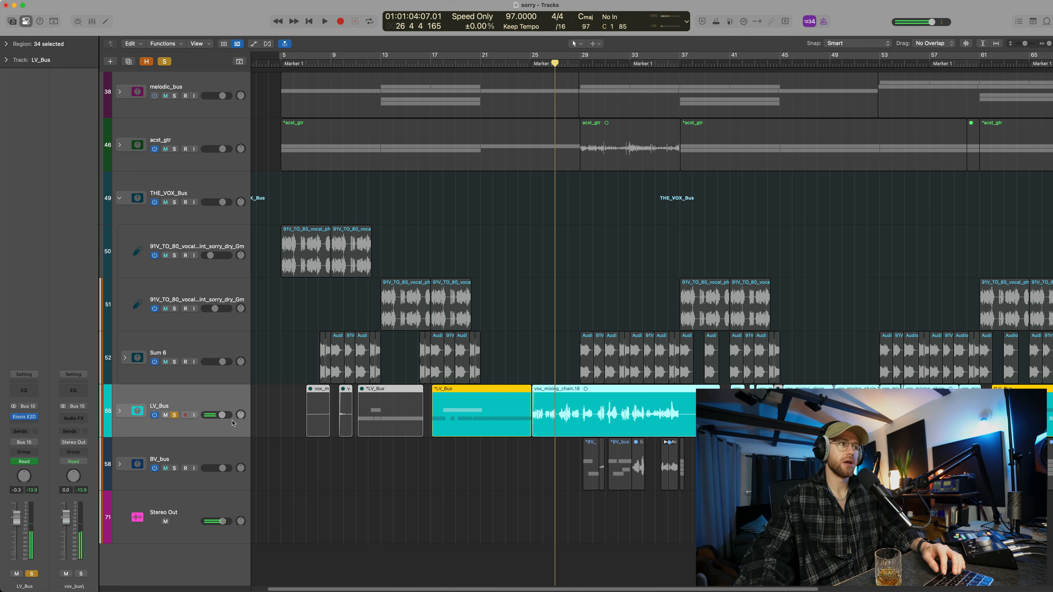
pyautogui.hscroll(3, 456, 291)
# Expand LV_Bus and examine the CLA Vocals delay and pitch settings on its lower vox_mixing_chain track
pyautogui.moveTo(651, 224); pyautogui.dragTo(824, 383)
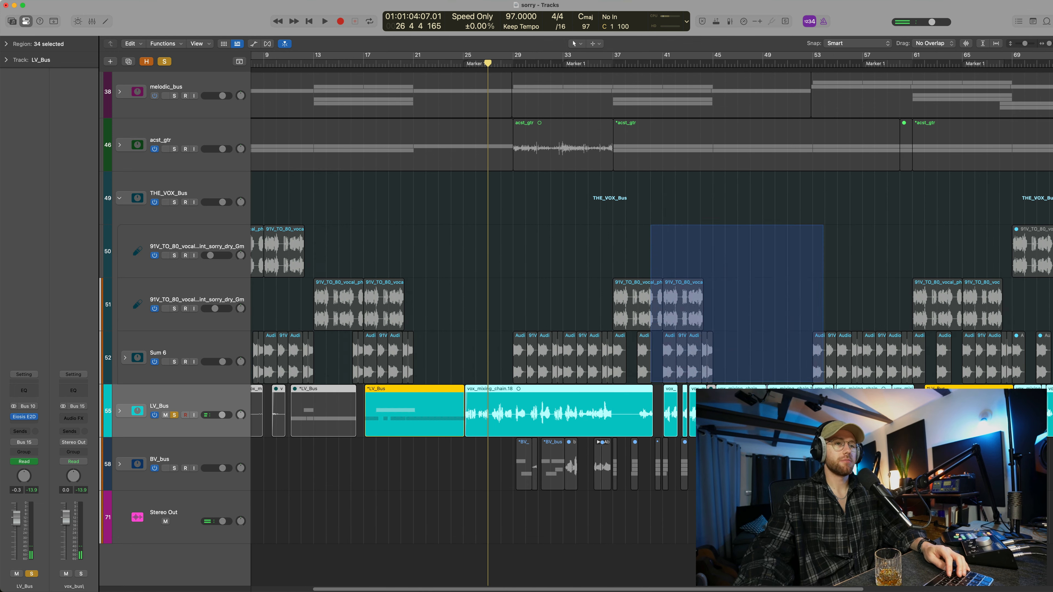
pyautogui.press('z')
pyautogui.click(119, 357)
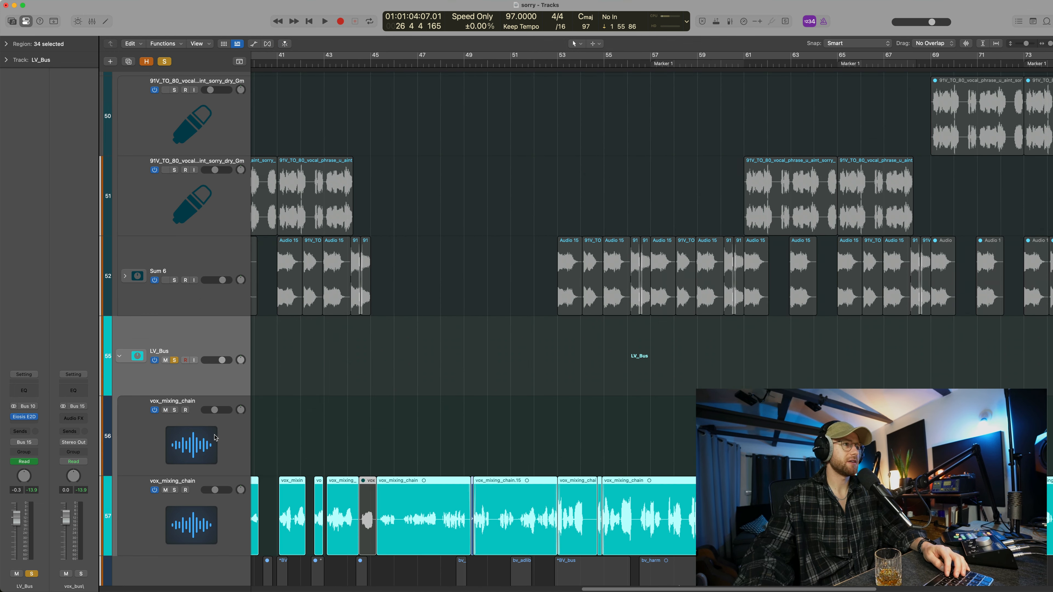
pyautogui.click(215, 519)
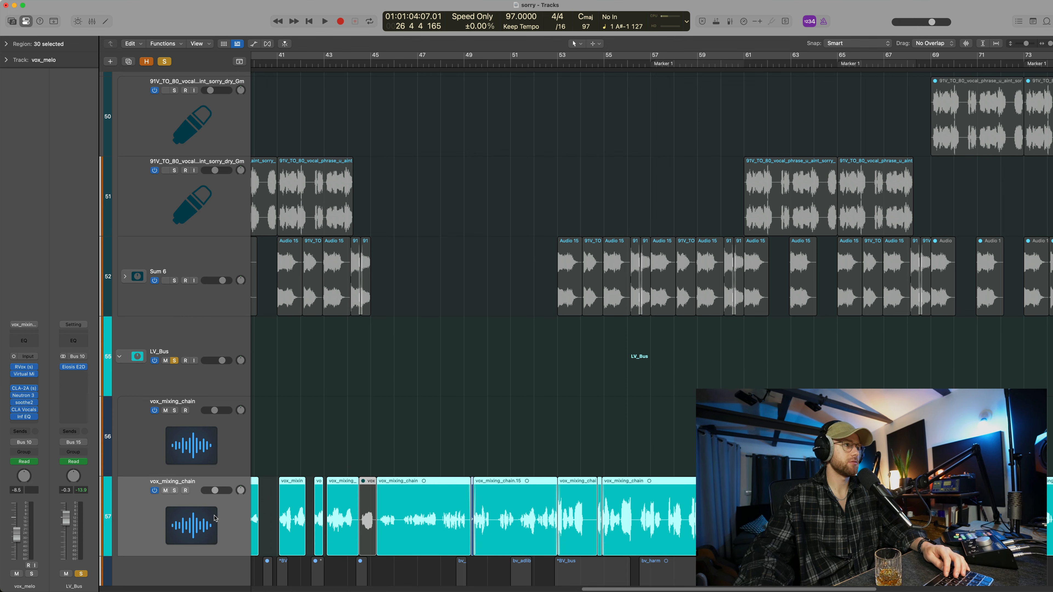
pyautogui.click(24, 410)
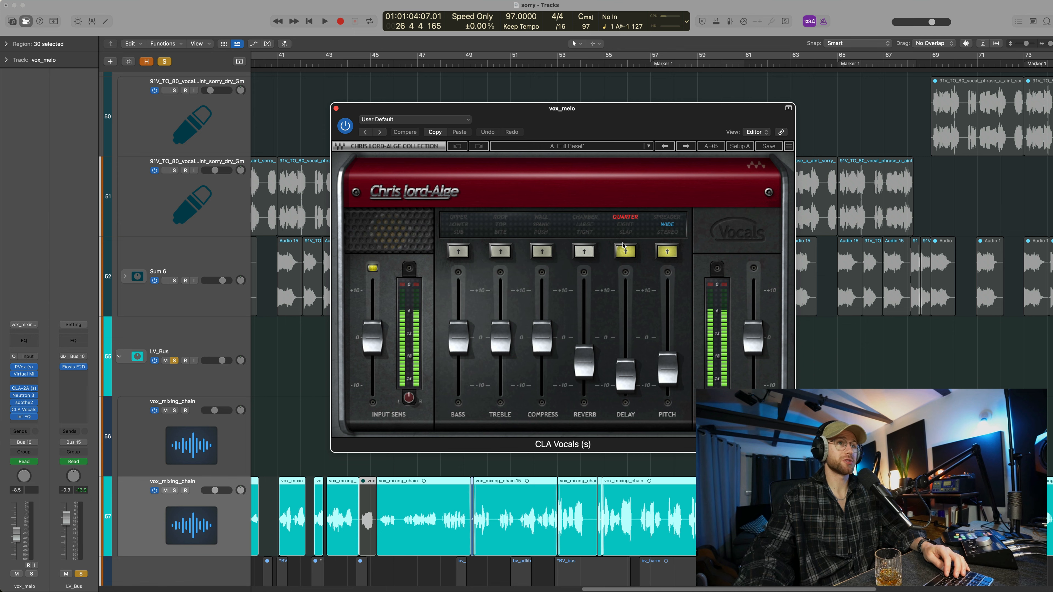
pyautogui.click(337, 109)
pyautogui.press('z')
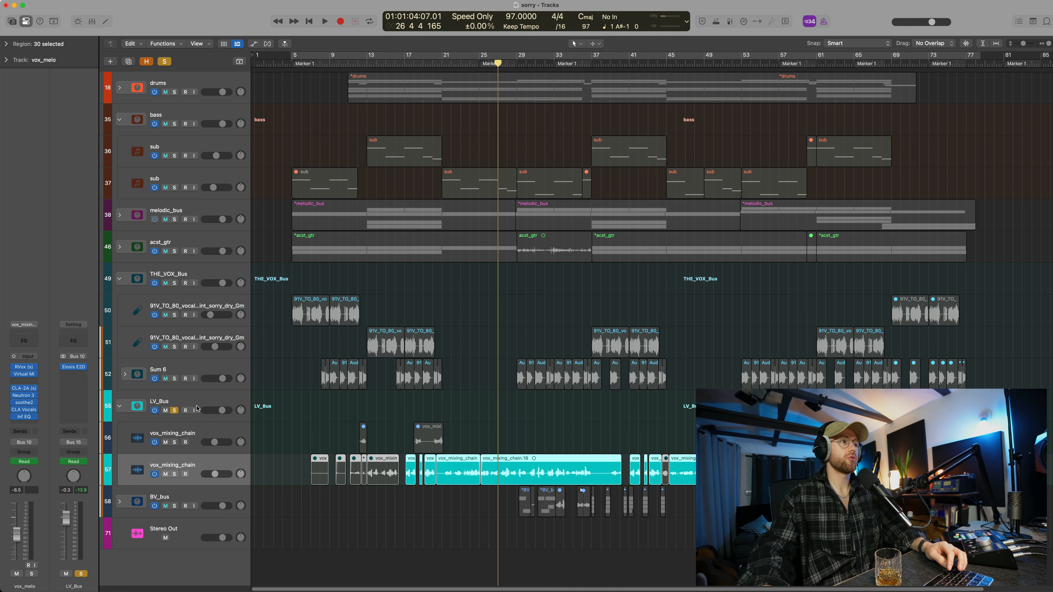
# Unsolo LV_Bus and expand BV_bus to show all of its backing vocal tracks
pyautogui.click(177, 412)
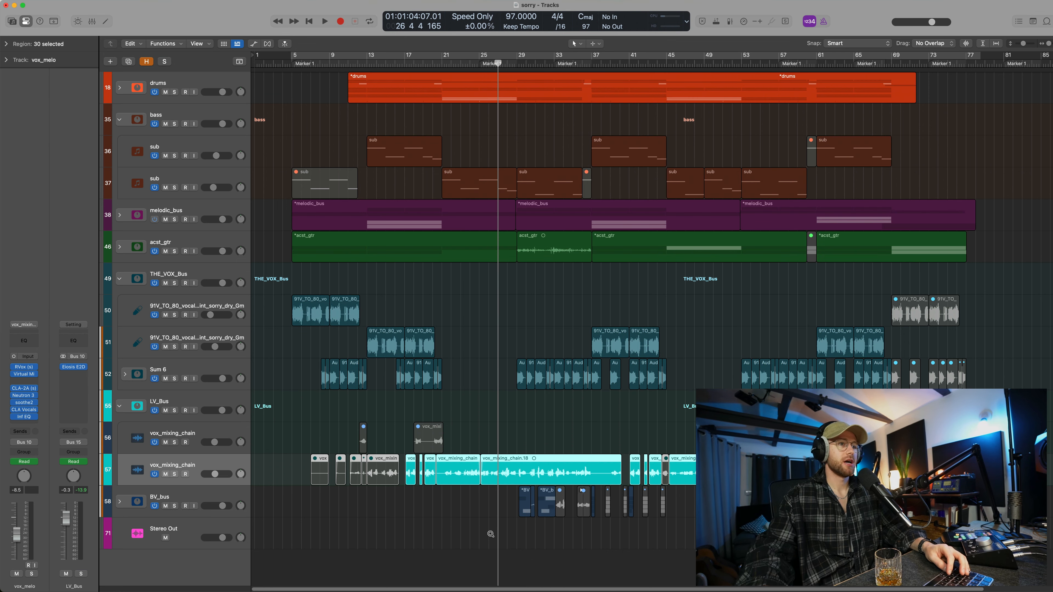
pyautogui.moveTo(490, 535); pyautogui.dragTo(635, 426)
pyautogui.click(156, 347)
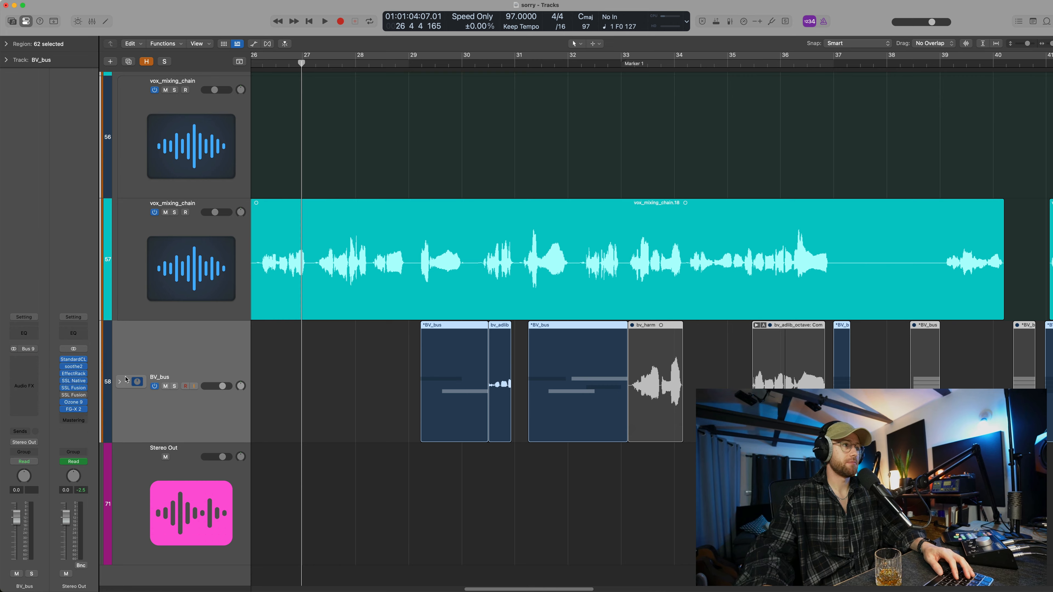
pyautogui.click(121, 382)
pyautogui.scroll(-10, 314, 386)
pyautogui.press('super+Up')
pyautogui.press('super+Up')
pyautogui.press('super+Up')
pyautogui.press('super+Up')
pyautogui.press('super+Up')
pyautogui.press('super+Up')
pyautogui.scroll(-5, 315, 386)
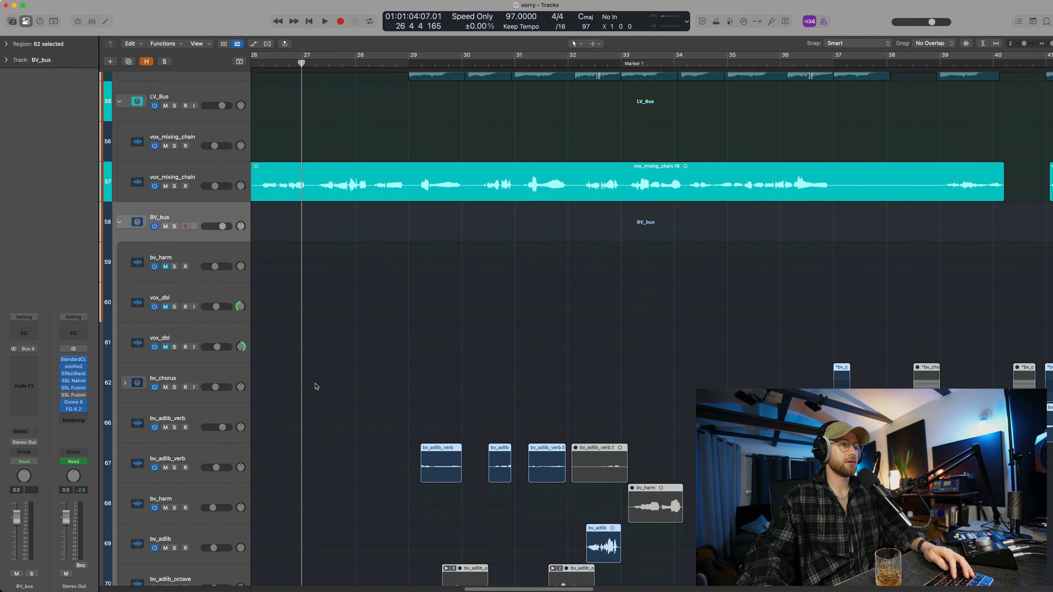
# Solo BV_bus and listen to the backing vocal ad-libs from bar 29
pyautogui.press('s')
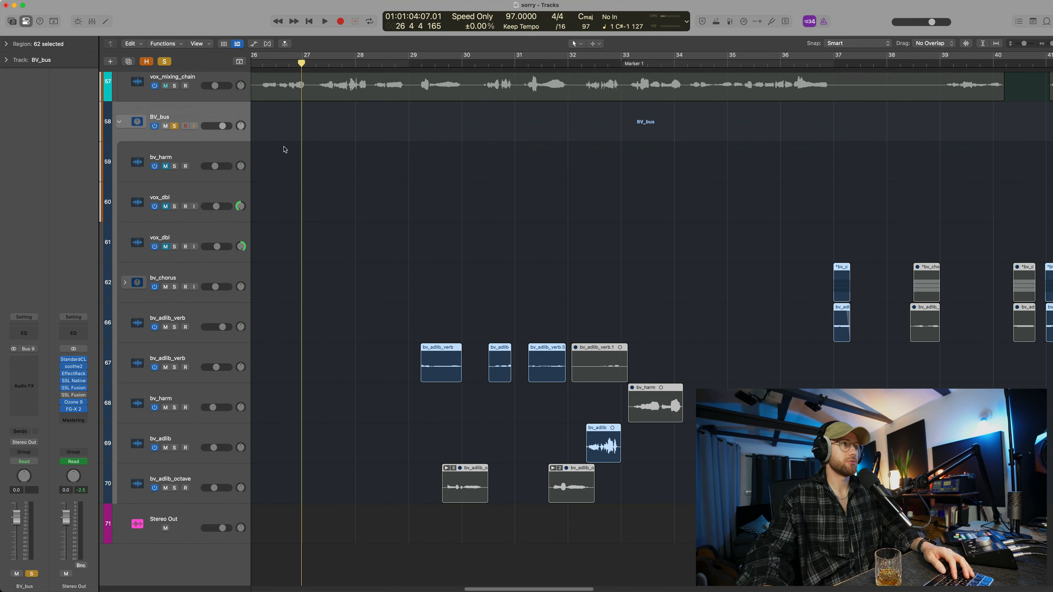
pyautogui.click(414, 62)
pyautogui.press('space')
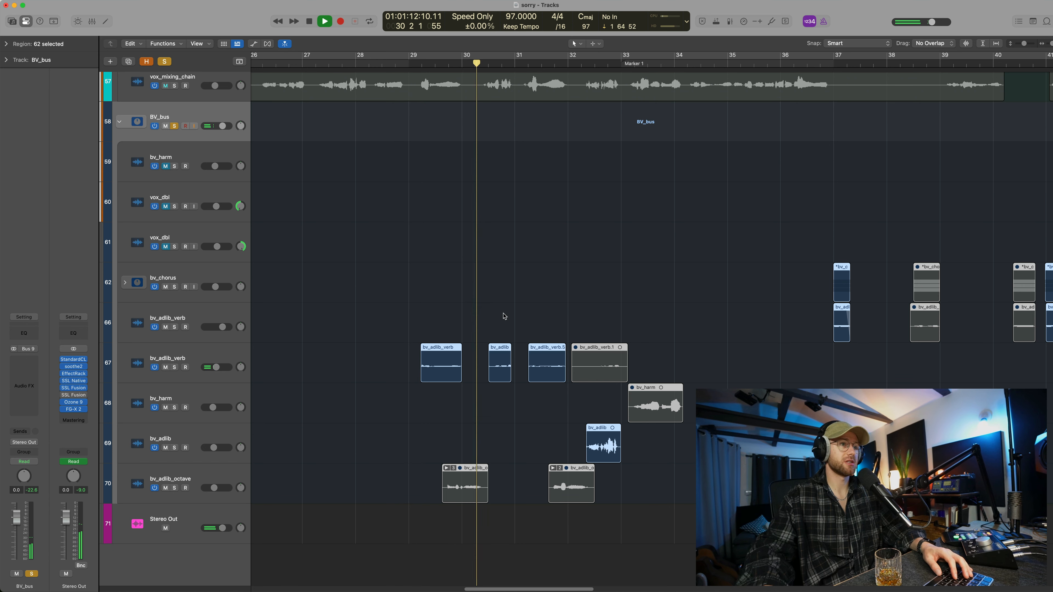
pyautogui.press('space')
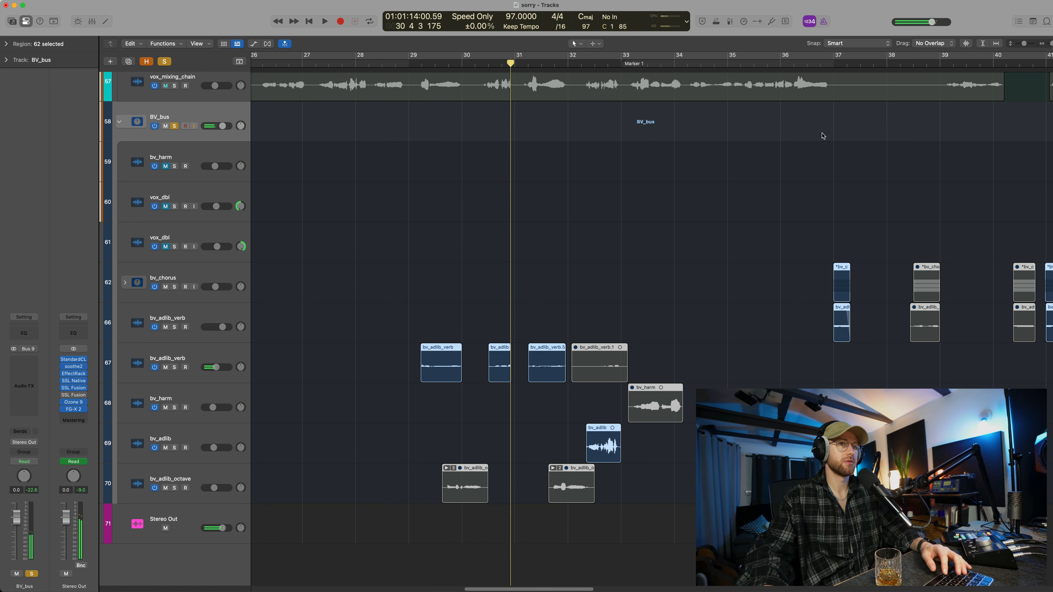
# Listen to the soloed chorus backing vocals from bar 37 and view the backing vocal regions that follow
pyautogui.click(831, 63)
pyautogui.press('space')
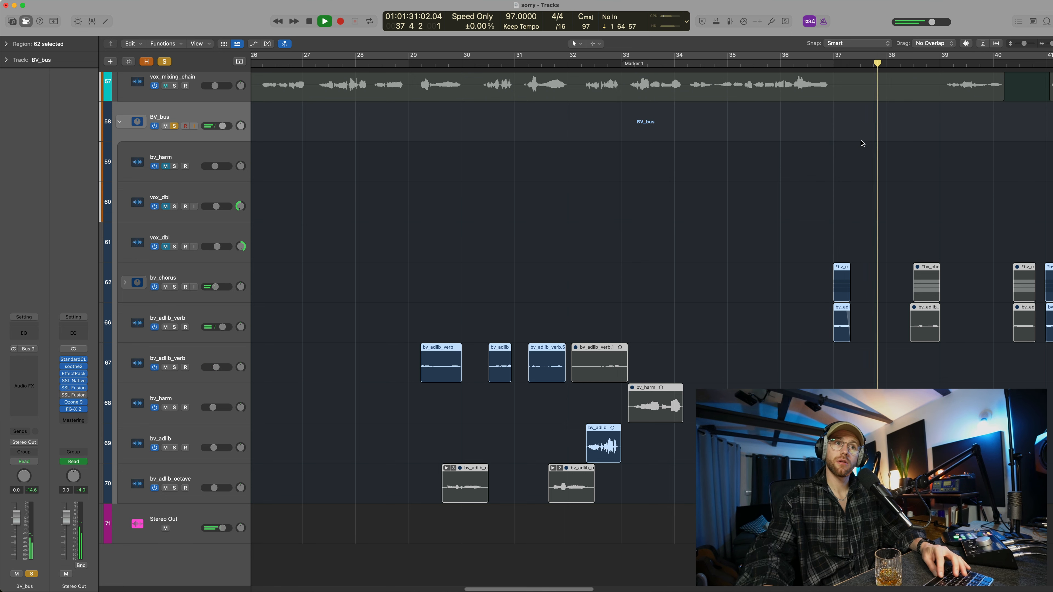
pyautogui.press('space')
pyautogui.hscroll(5, 867, 154)
pyautogui.hscroll(2, 867, 156)
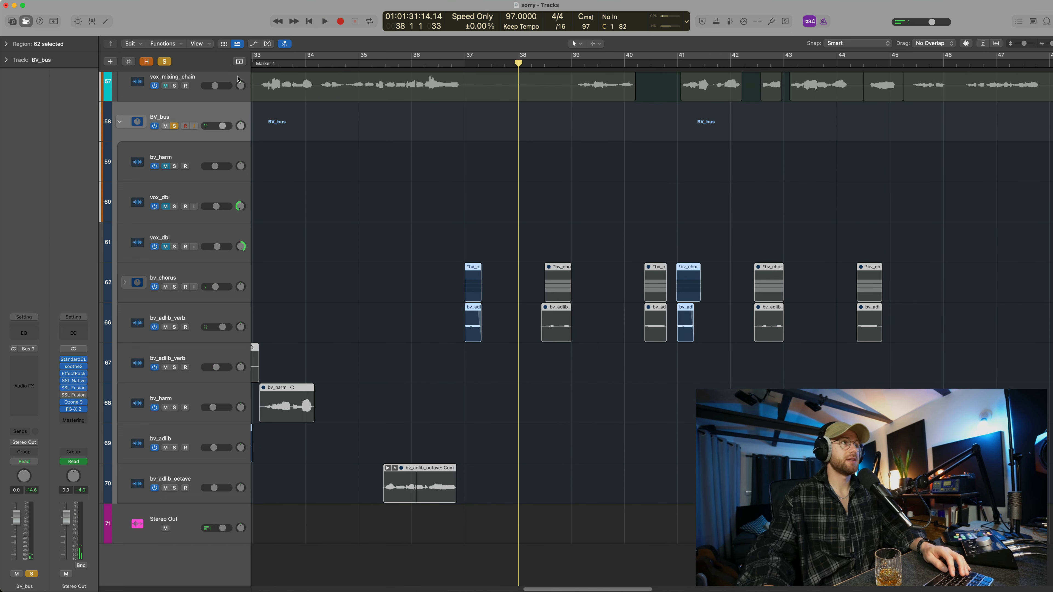
# Solo LV_Bus together with BV_bus and listen to the lead and backing vocals from bar 29
pyautogui.scroll(3, 210, 116)
pyautogui.scroll(5, 209, 117)
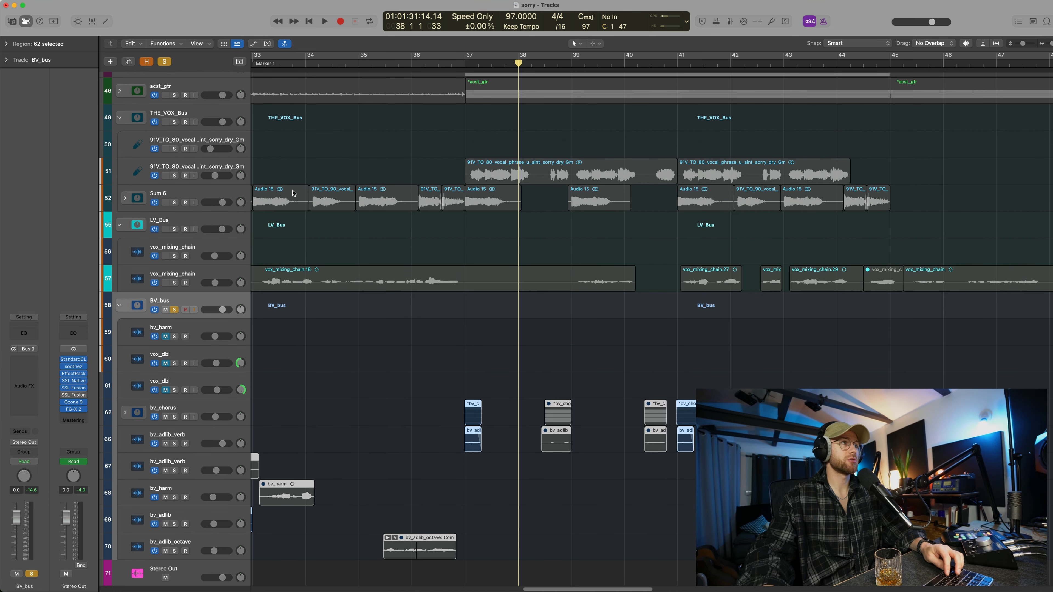
pyautogui.click(205, 221)
pyautogui.hscroll(-6, 456, 232)
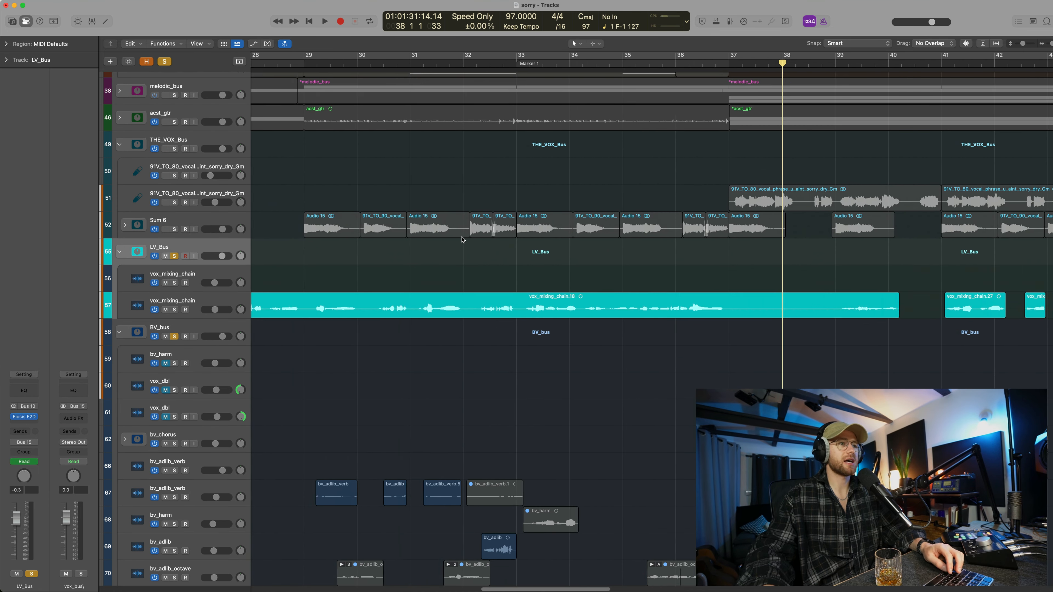
pyautogui.scroll(-2, 449, 192)
pyautogui.click(397, 59)
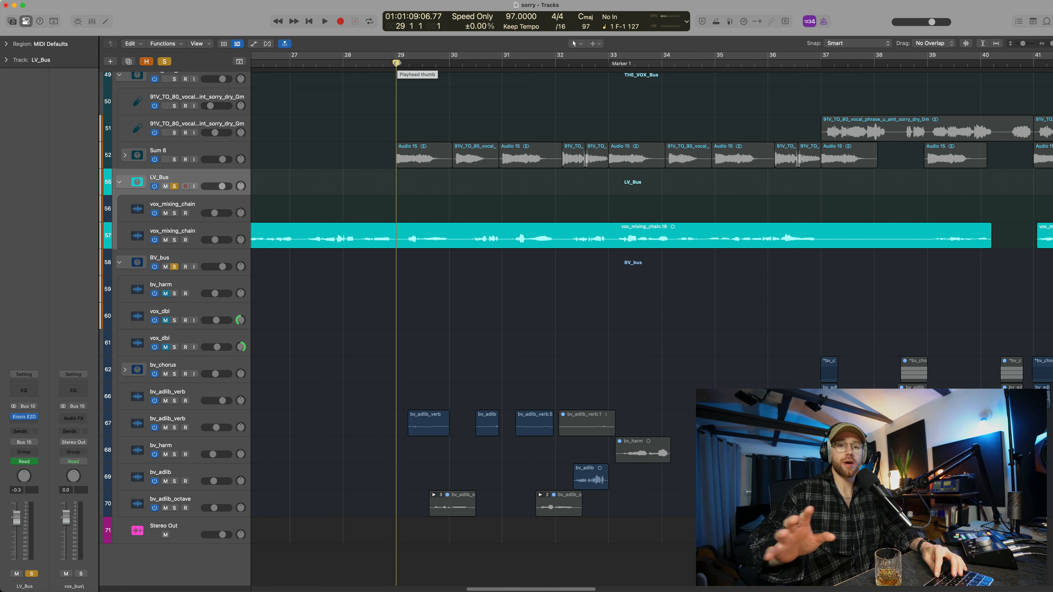
pyautogui.press('space')
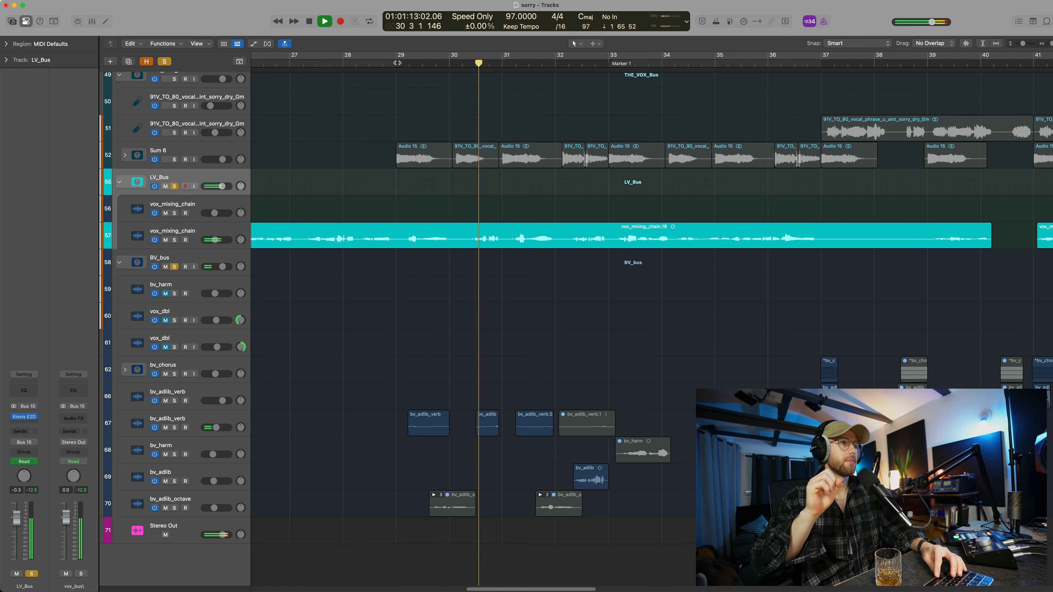
pyautogui.press('space')
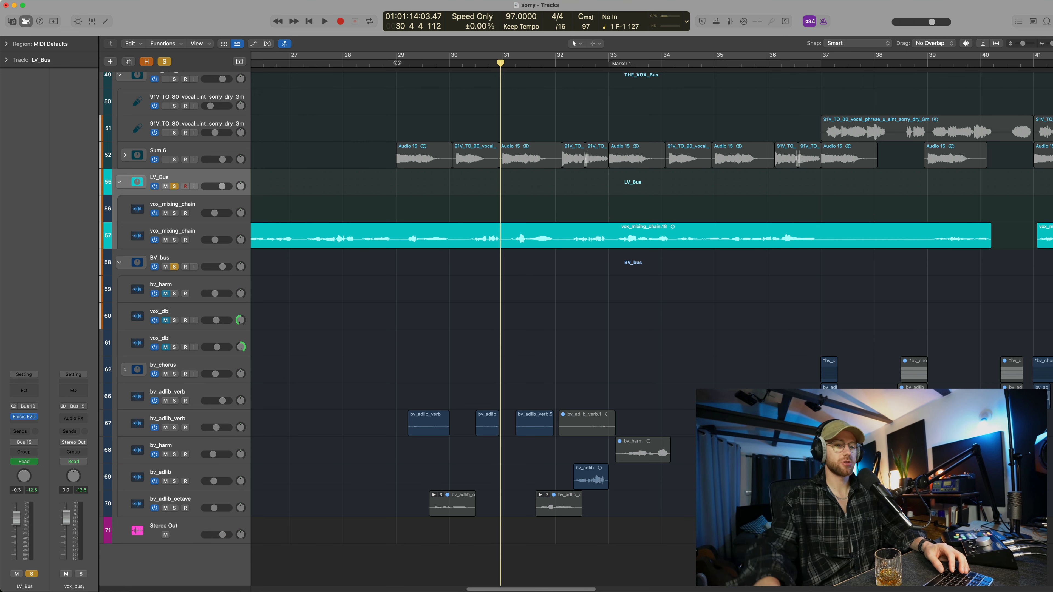
# Collapse the BV_bus and LV_Bus track stacks and bring the whole arrangement into view
pyautogui.press('super+Up')
pyautogui.press('super+Up')
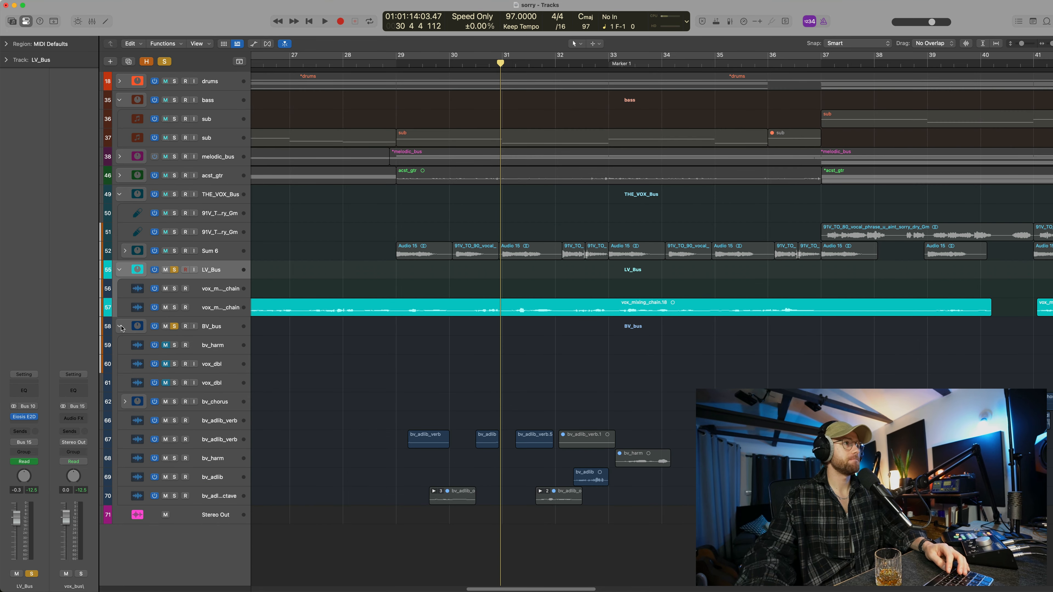
pyautogui.click(120, 326)
pyautogui.click(122, 270)
pyautogui.press('super+Down')
pyautogui.press('super+Left')
pyautogui.press('super+Left')
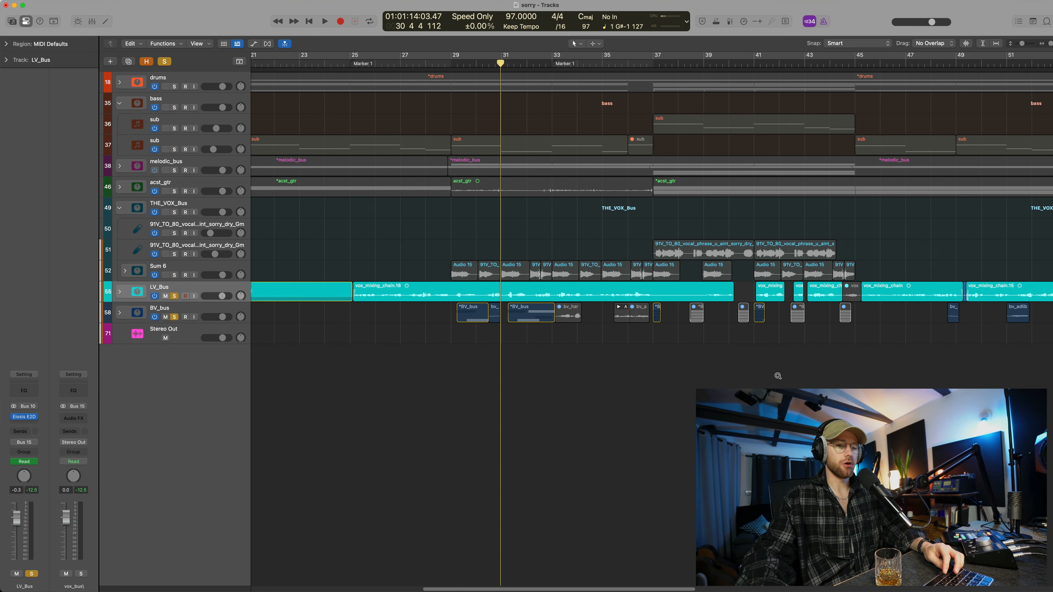
pyautogui.press('super+Down')
pyautogui.press('super+Left')
pyautogui.press('super+Left')
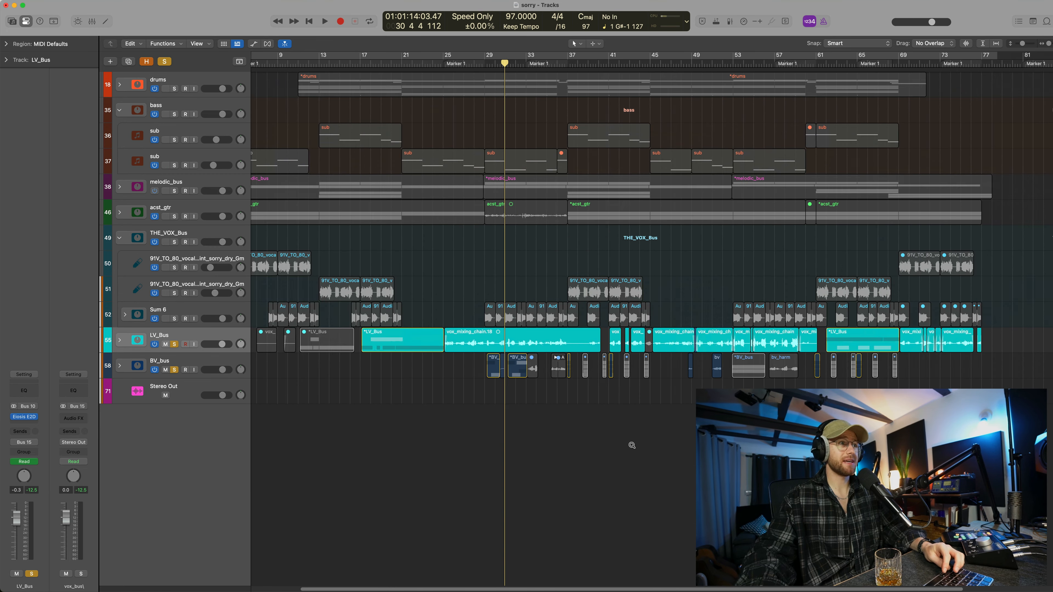
# Unsolo both LV_Bus and BV_bus
pyautogui.press('super+Down')
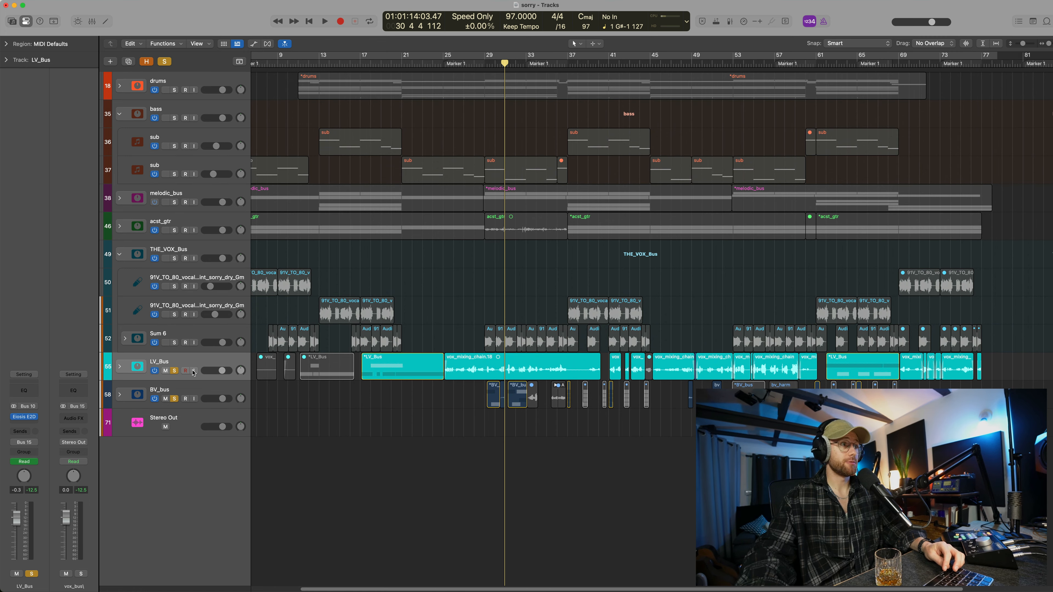
pyautogui.click(175, 371)
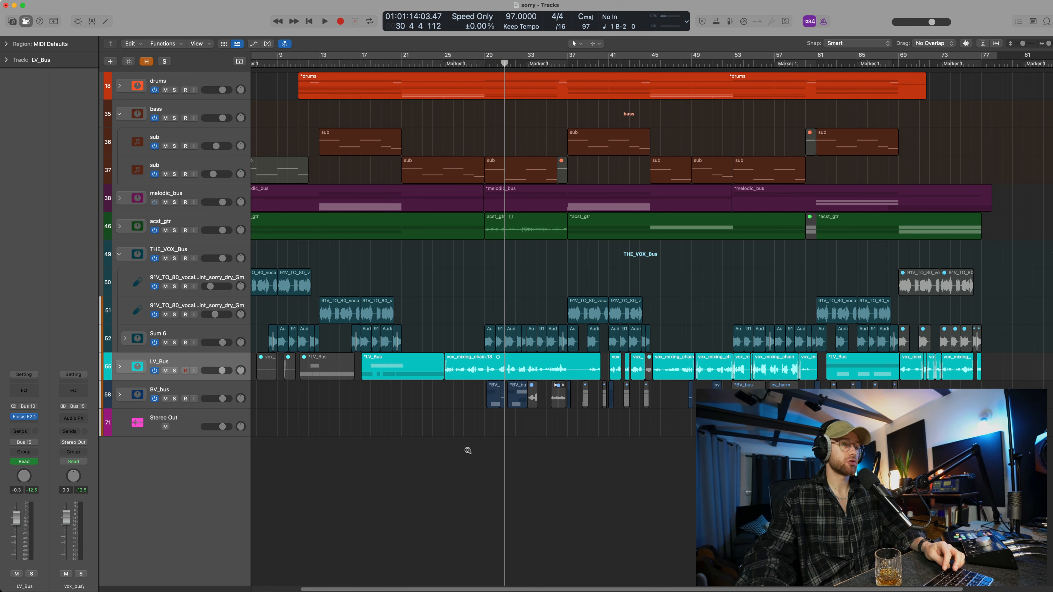
pyautogui.press('super+Down')
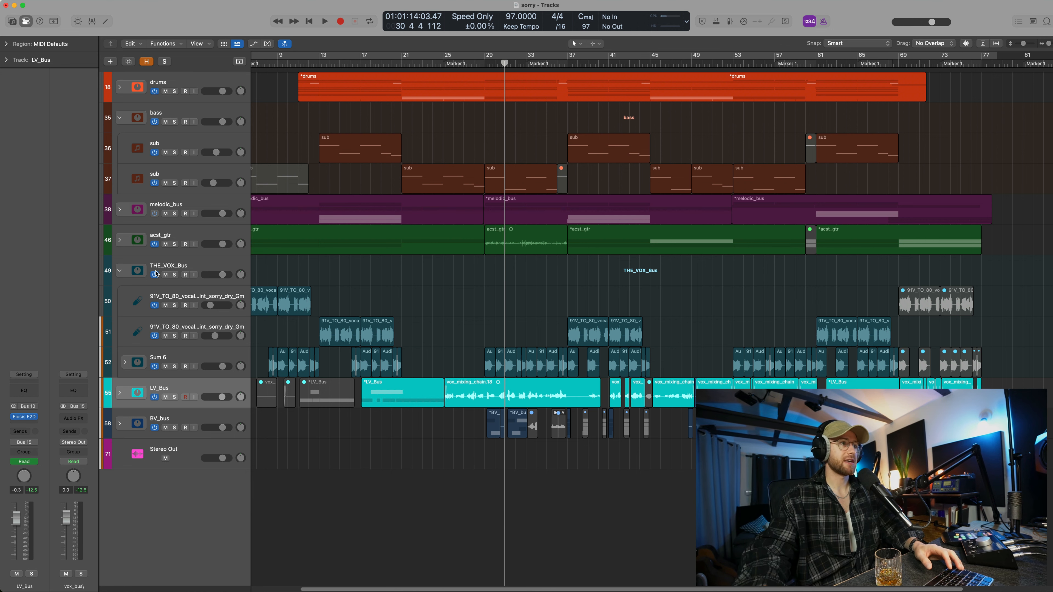
# Collapse the THE_VOX_Bus stack and mute THE_VOX_Bus, LV_Bus and BV_bus
pyautogui.click(119, 272)
pyautogui.moveTo(161, 276); pyautogui.dragTo(164, 330)
pyautogui.hscroll(-3, 317, 292)
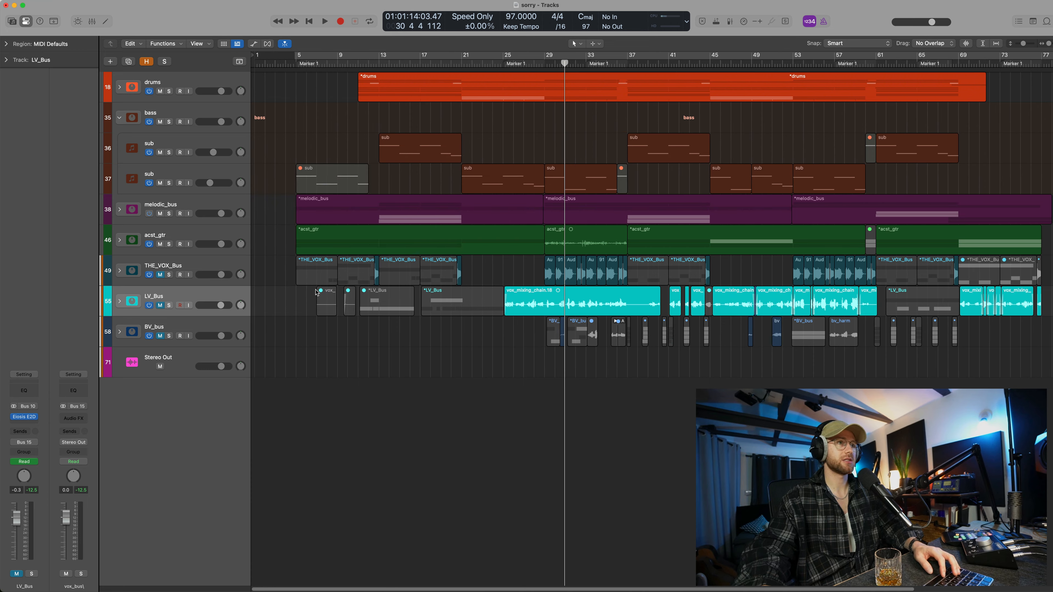
# Listen to the instrumental from bar 21 to bar 25 with the three vocal buses muted
pyautogui.press('space')
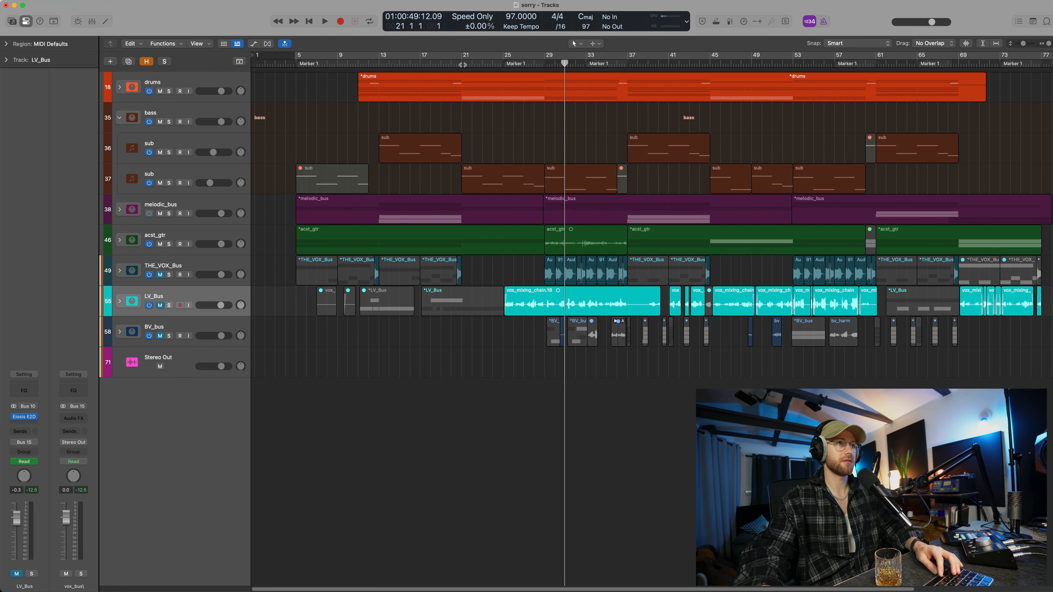
pyautogui.click(463, 62)
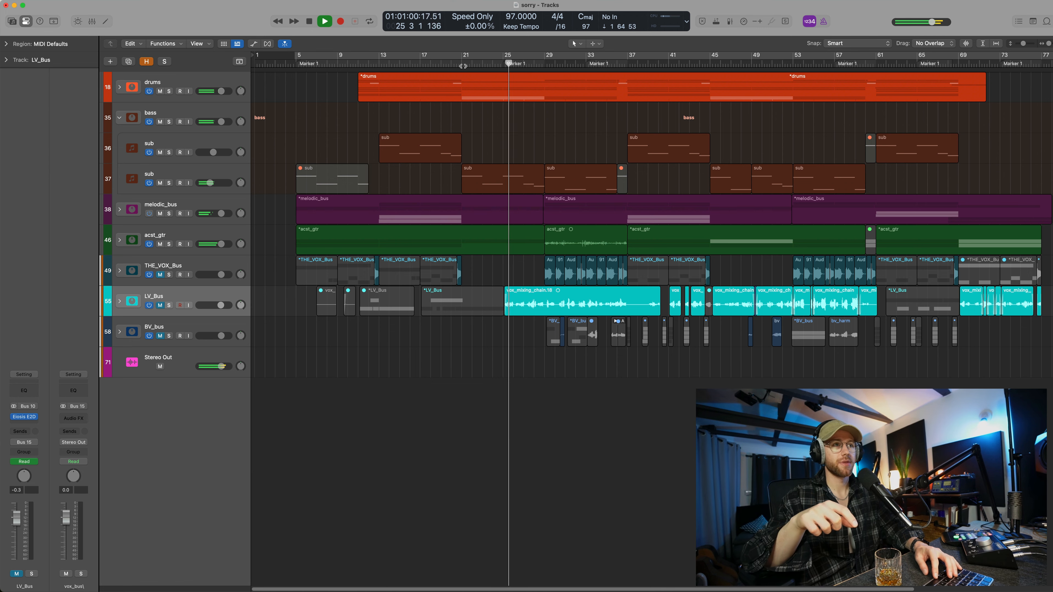
pyautogui.press('space')
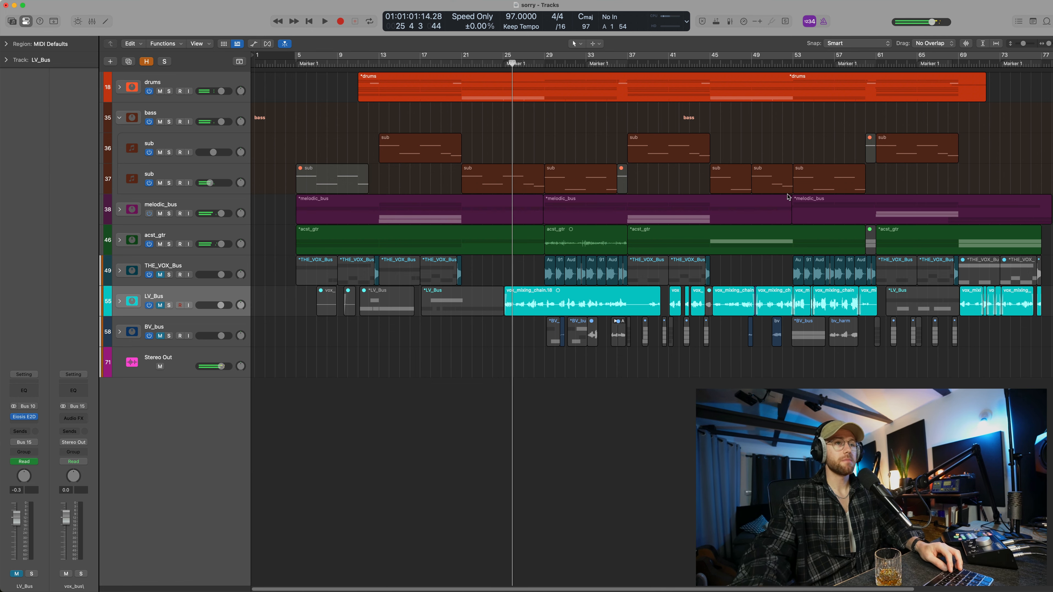
# Unmute THE_VOX_Bus, LV_Bus and BV_bus
pyautogui.press('super+Right')
pyautogui.press('super+Left')
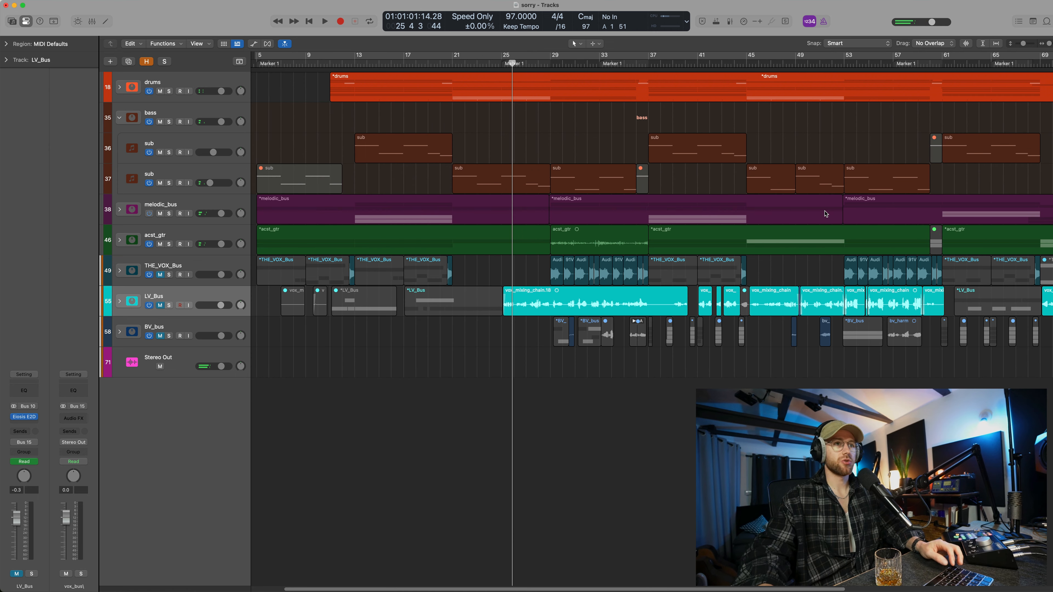
pyautogui.hscroll(3, 574, 306)
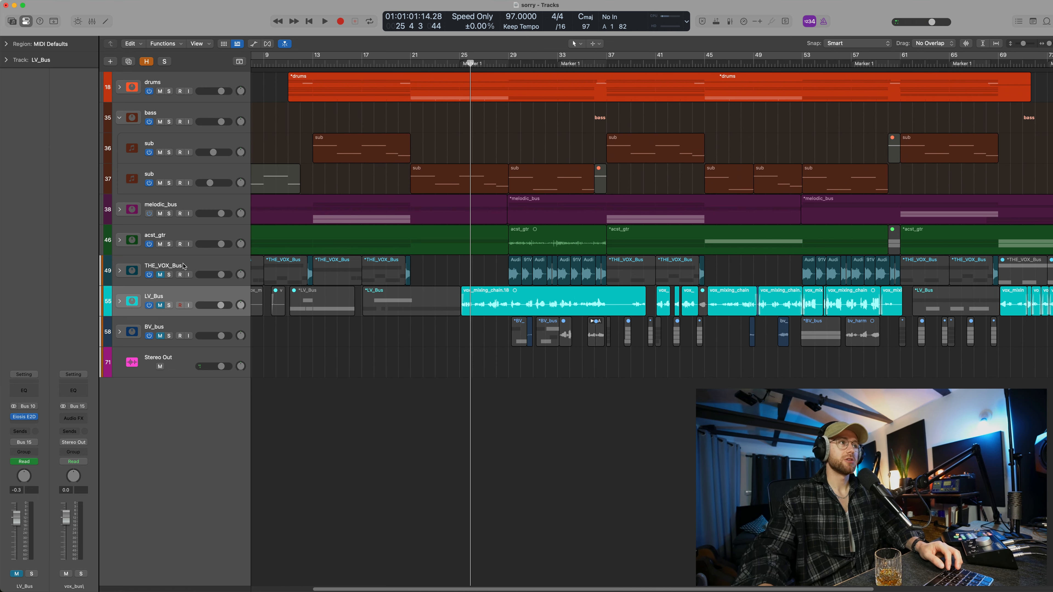
pyautogui.moveTo(160, 274); pyautogui.dragTo(167, 334)
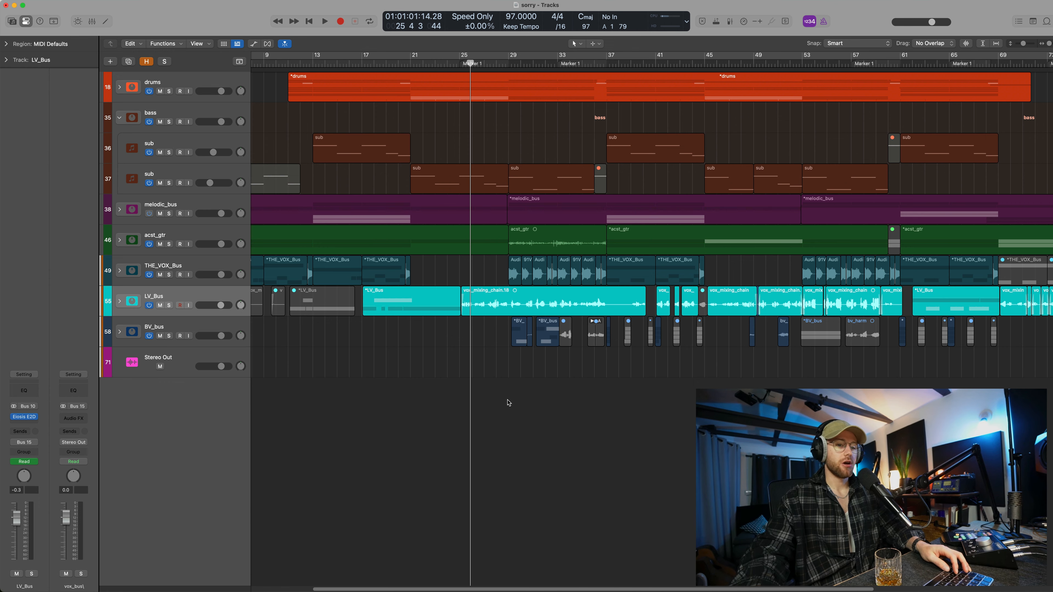
# Expand LV_Bus and enlarge the view of its two vox_mixing_chain tracks around bars 11 to 33
pyautogui.press('super+Down')
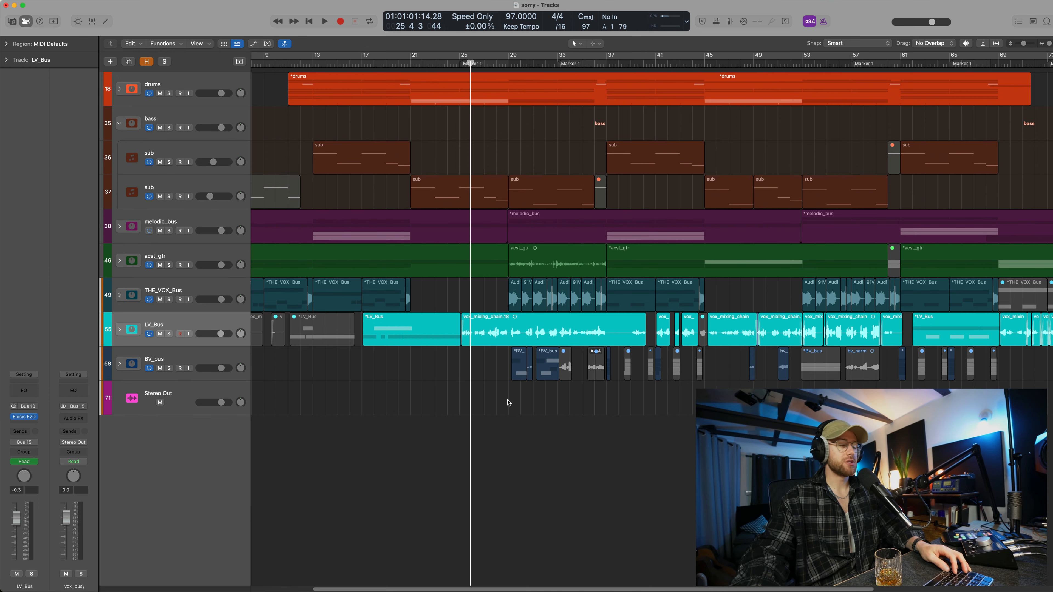
pyautogui.click(119, 330)
pyautogui.press('super+Down')
pyautogui.press('super+Down')
pyautogui.press('super+Down')
pyautogui.press('super+Right')
pyautogui.press('super+Right')
pyautogui.press('super+Right')
pyautogui.scroll(-4, 472, 348)
pyautogui.hscroll(-3, 472, 348)
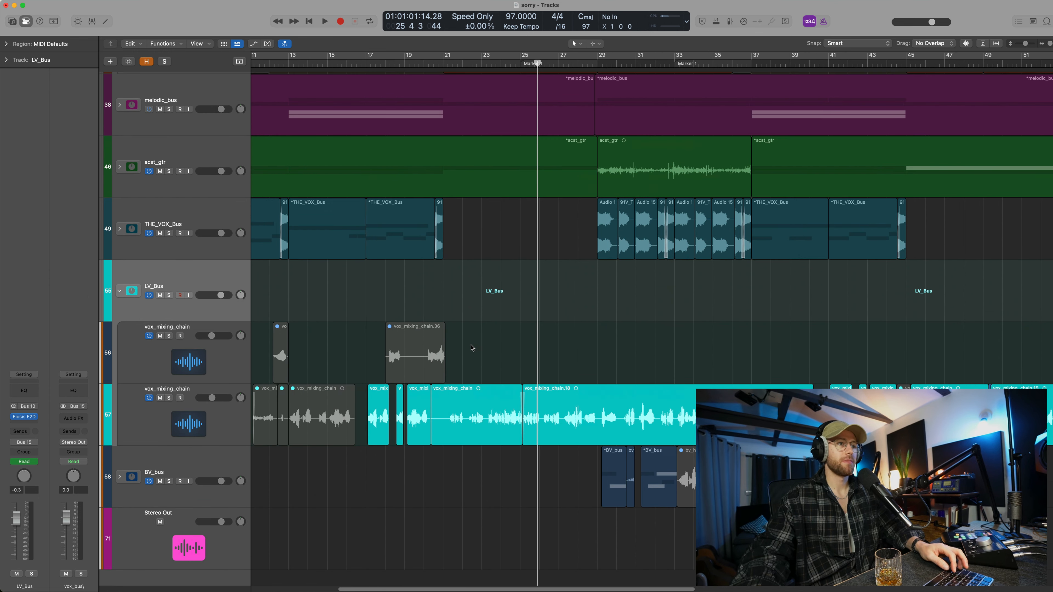
# Select the lower vox_mixing_chain track in LV_Bus and listen to the mix from bar 21 to the end of bar 22
pyautogui.scroll(-2, 610, 337)
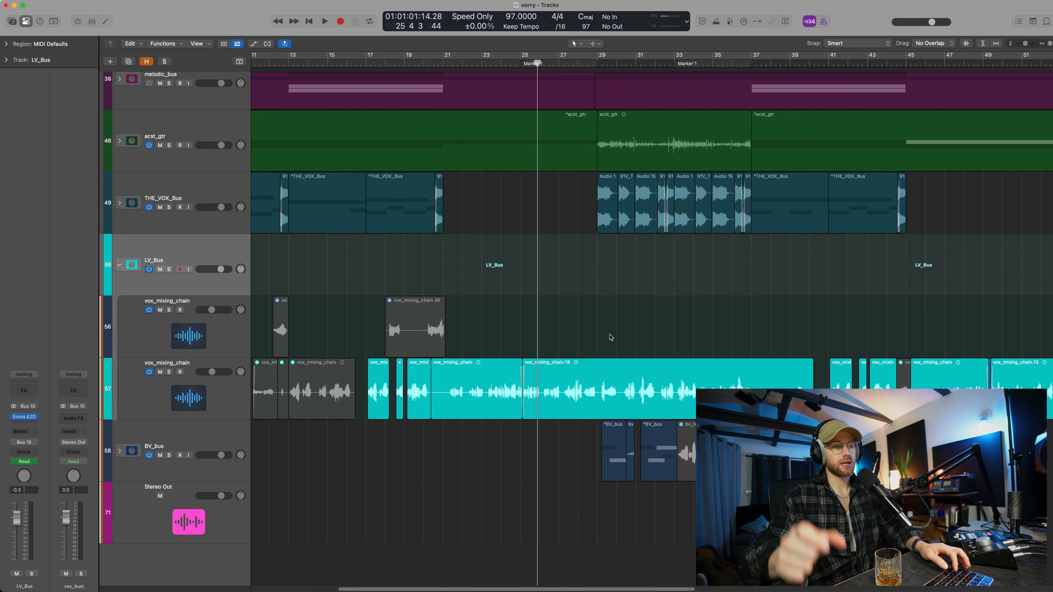
pyautogui.click(210, 401)
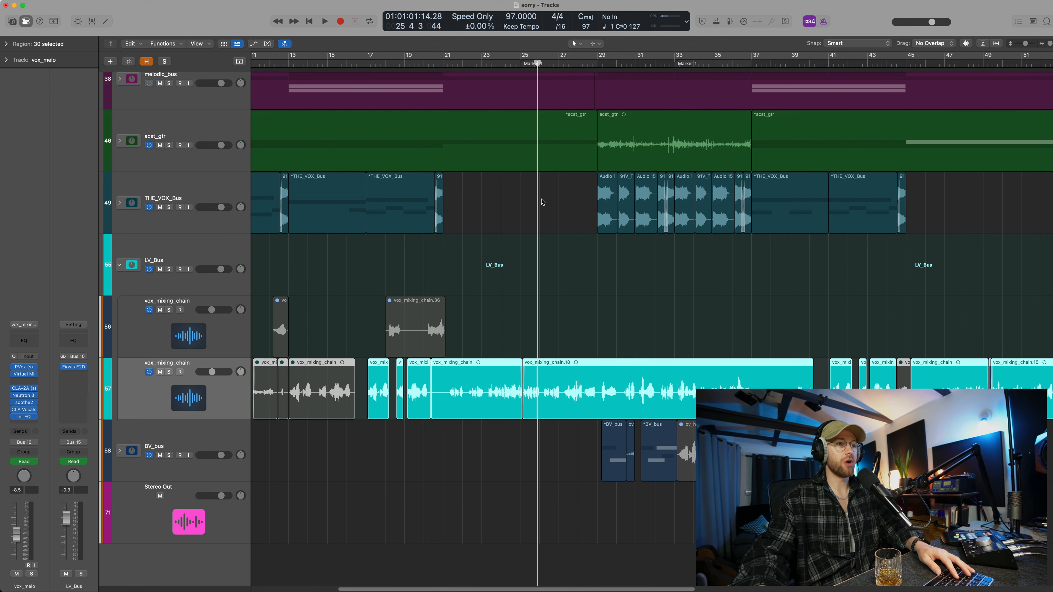
pyautogui.click(450, 69)
pyautogui.press('space')
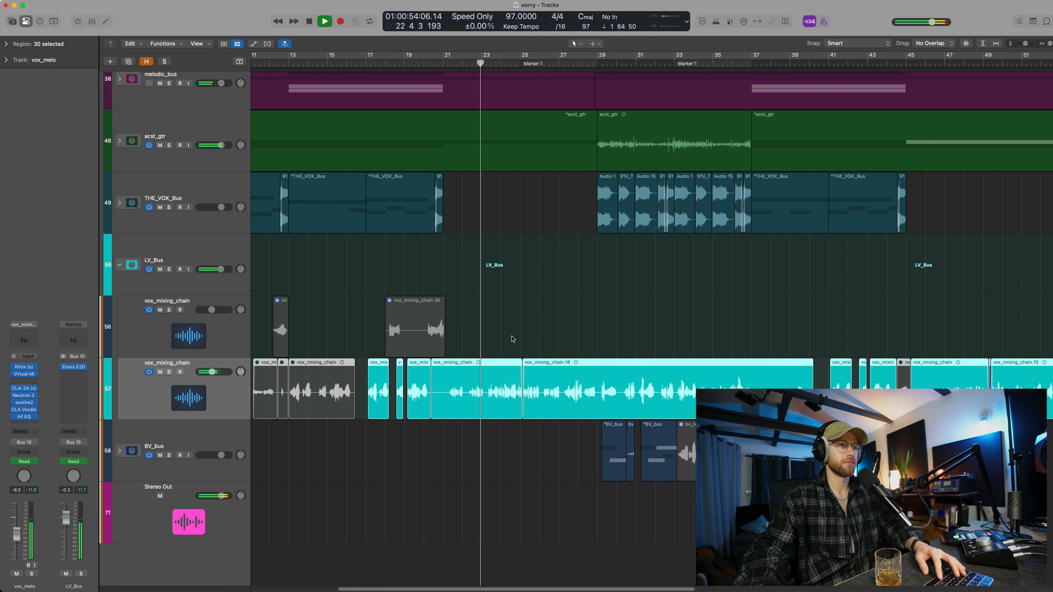
pyautogui.press('space')
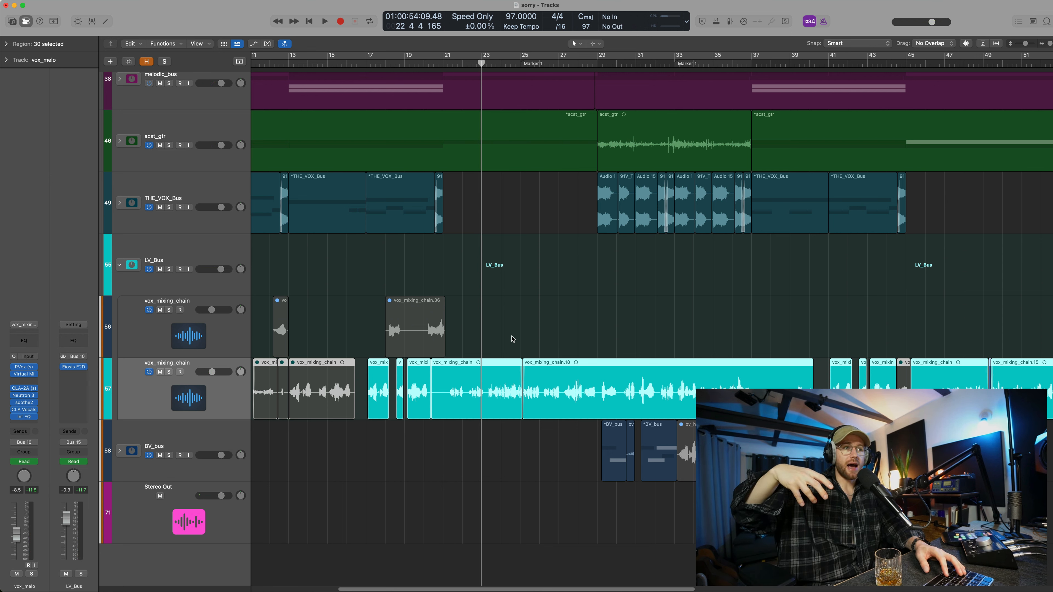
# Listen to the mix from bar 29 to the end of bar 30
pyautogui.hscroll(5, 605, 365)
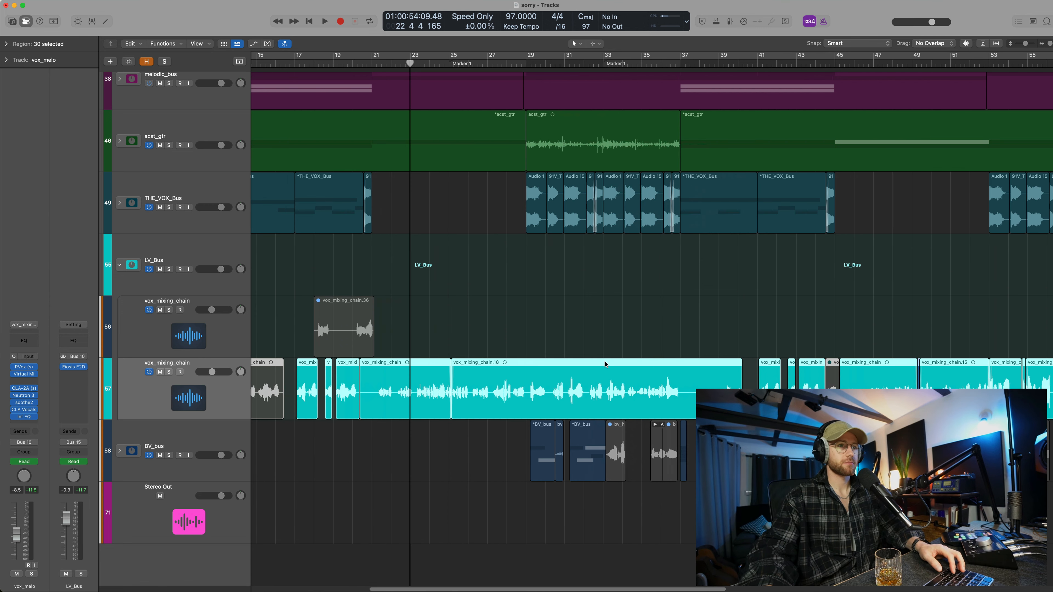
pyautogui.click(525, 64)
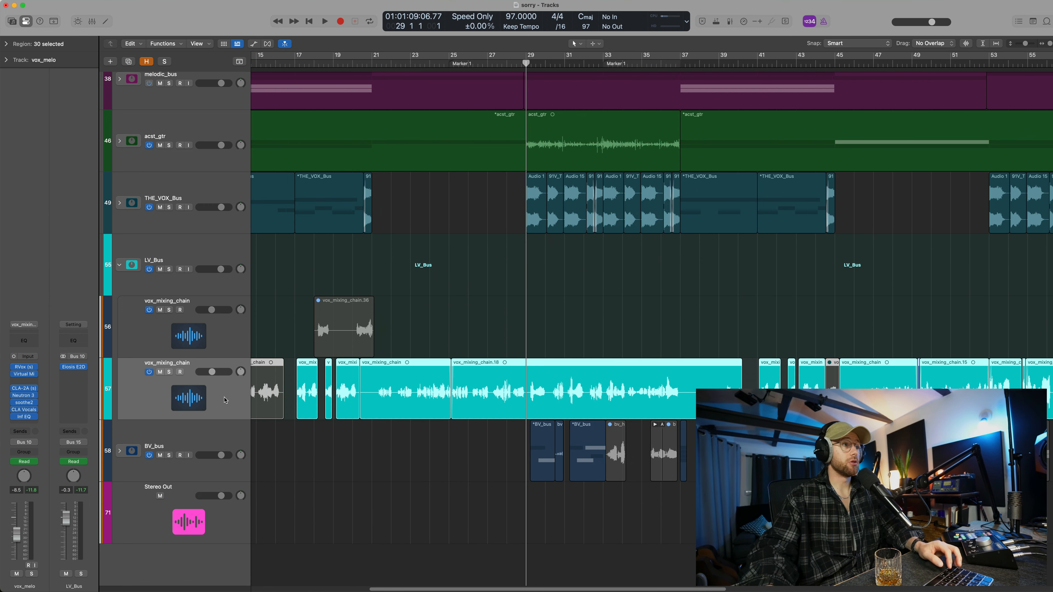
pyautogui.hscroll(4, 224, 399)
pyautogui.press('space')
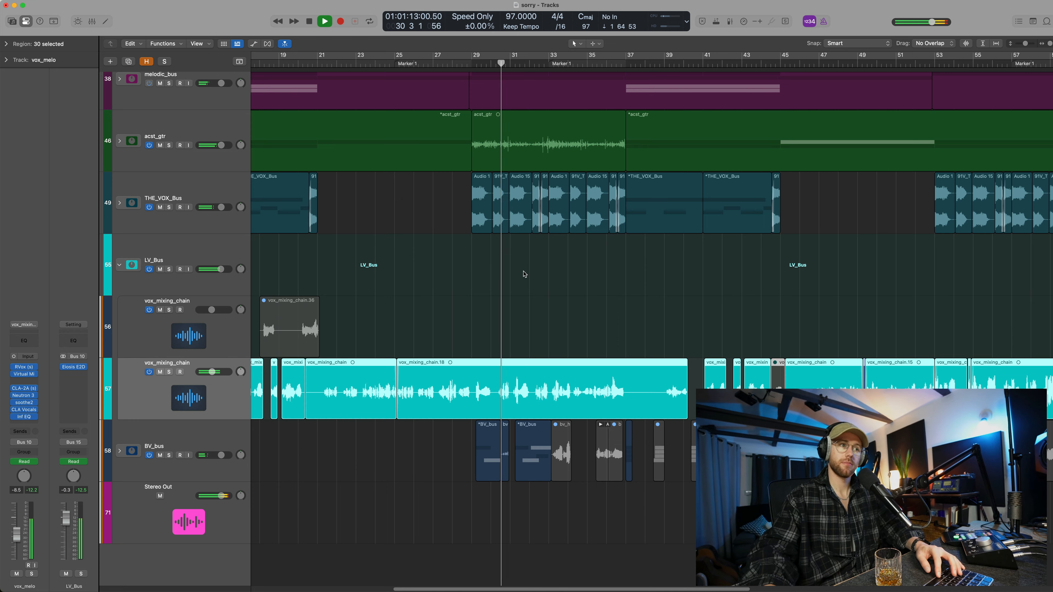
pyautogui.hscroll(-5, 523, 272)
pyautogui.press('space')
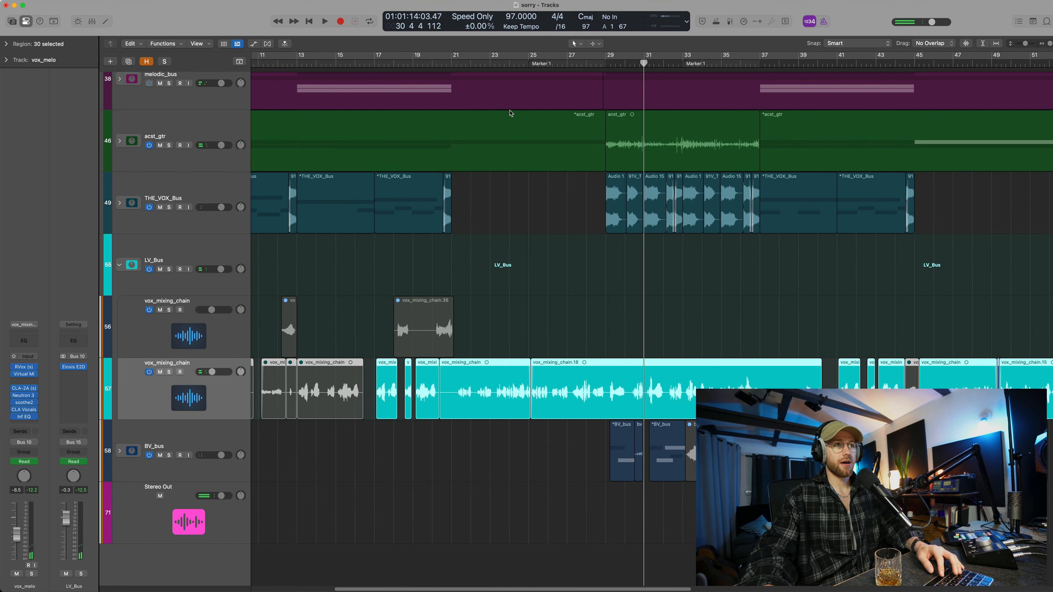
# Place the playhead at bar 29, then expand the THE_VOX_Bus stack and select its second 91V_TO_80 vocal track
pyautogui.moveTo(505, 63); pyautogui.dragTo(456, 76)
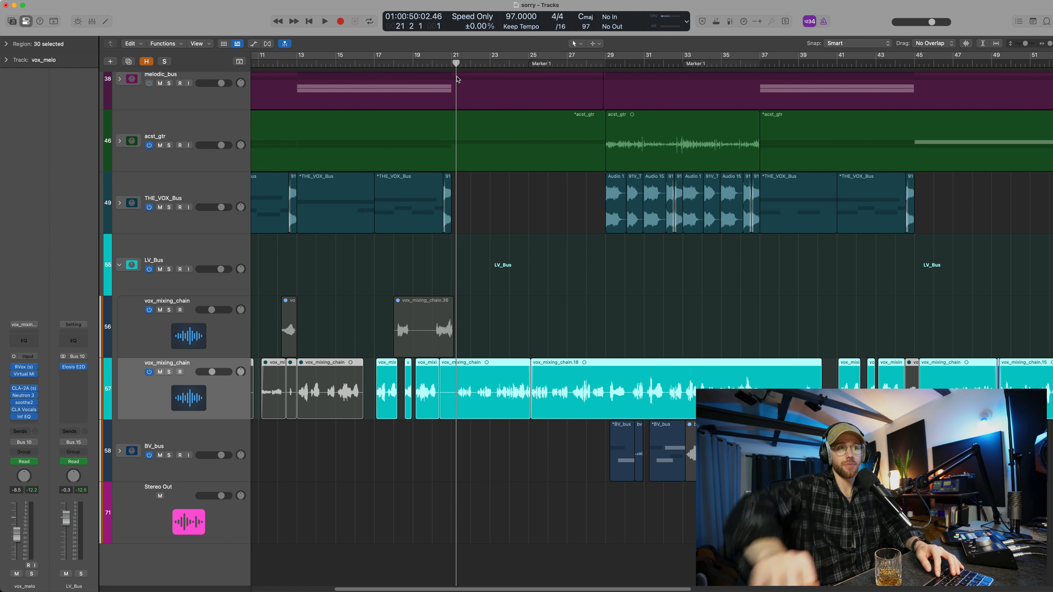
pyautogui.click(605, 64)
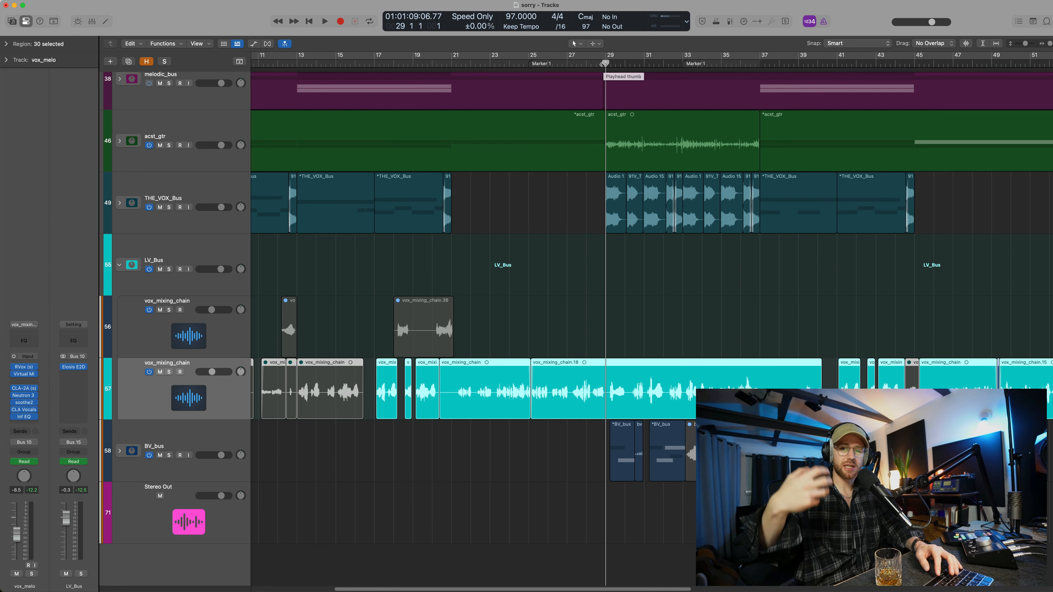
pyautogui.hscroll(3, 686, 175)
pyautogui.hscroll(7, 624, 286)
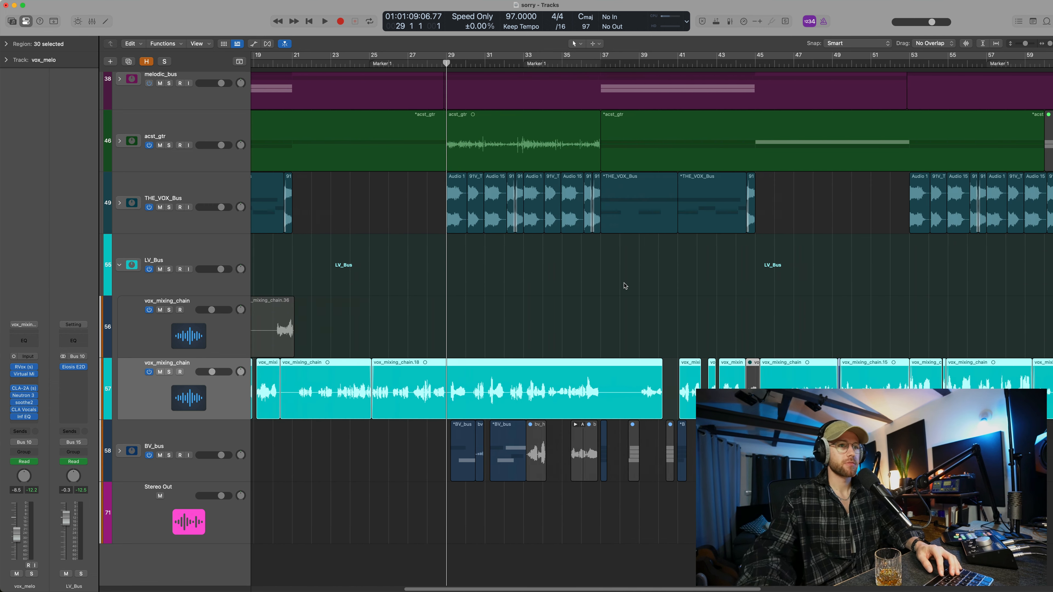
pyautogui.scroll(-3, 624, 286)
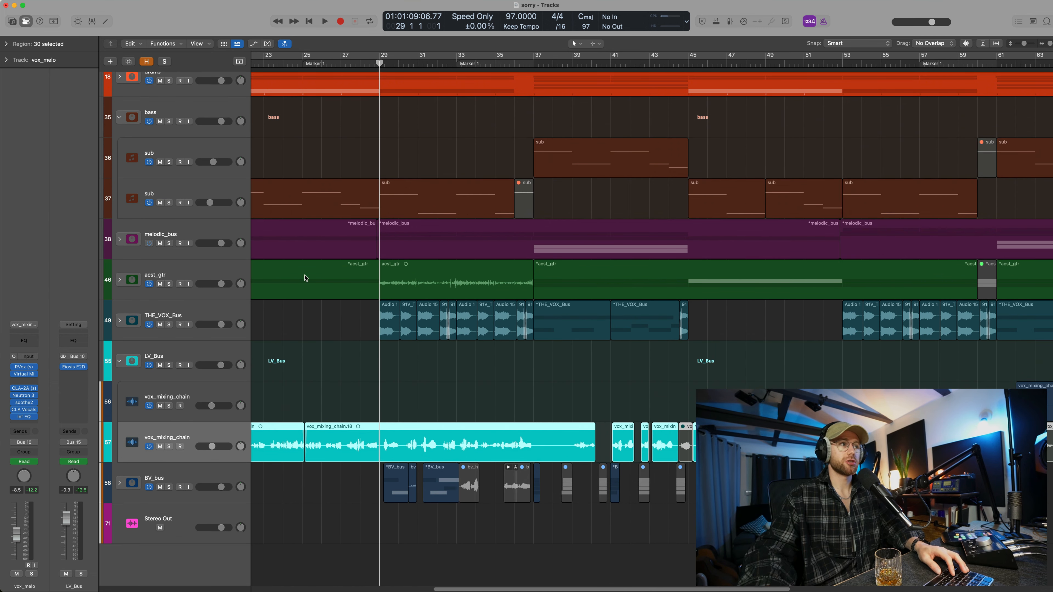
pyautogui.click(125, 322)
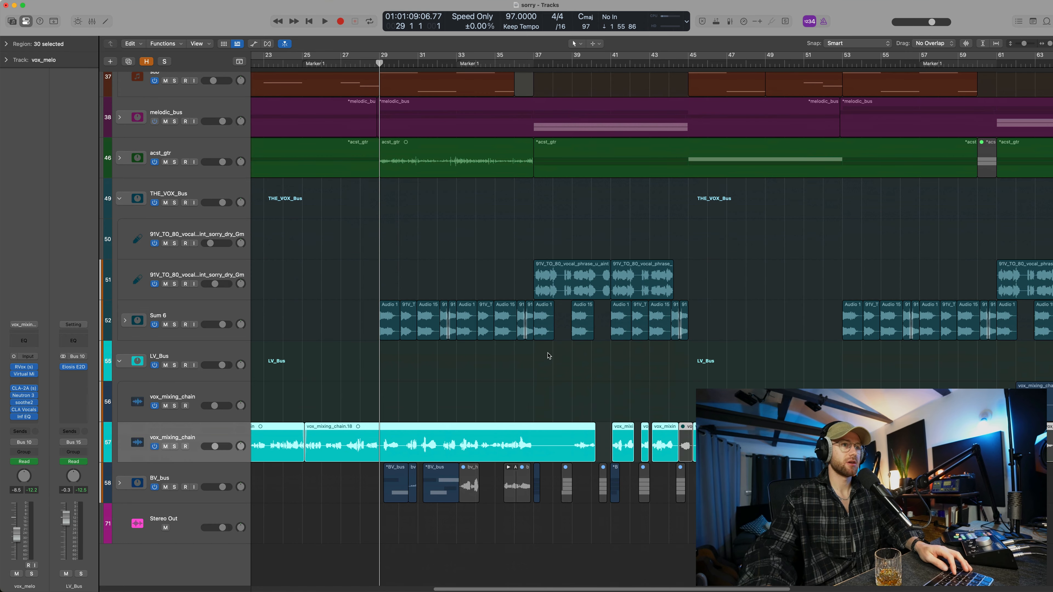
pyautogui.click(194, 272)
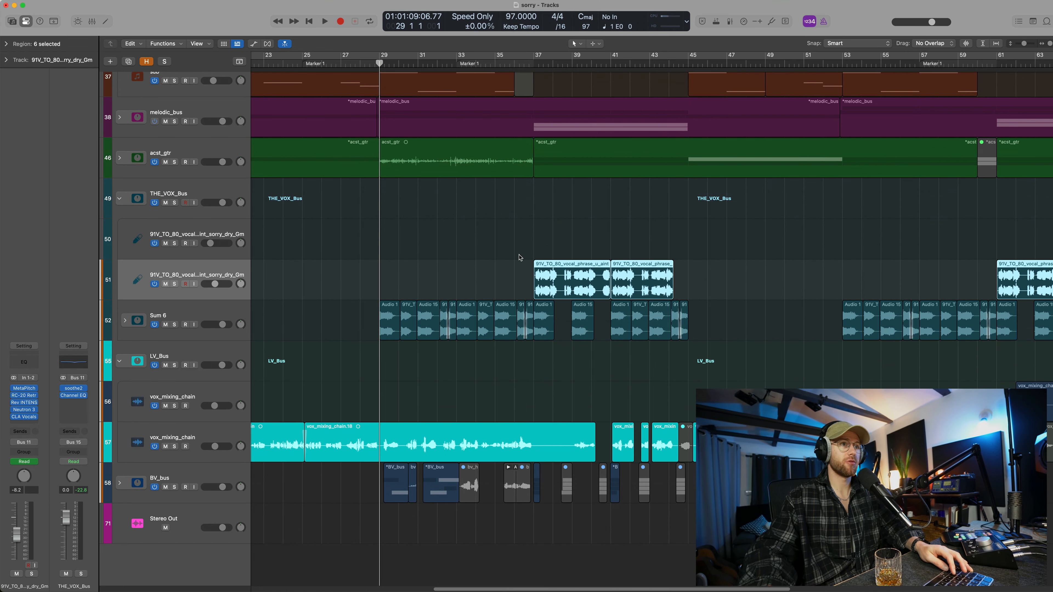
# Enlarge the view of the THE_VOX_Bus tracks and listen to the mix from bar 36 to bar 38
pyautogui.press('super+Down')
pyautogui.press('super+Right')
pyautogui.press('super+Right')
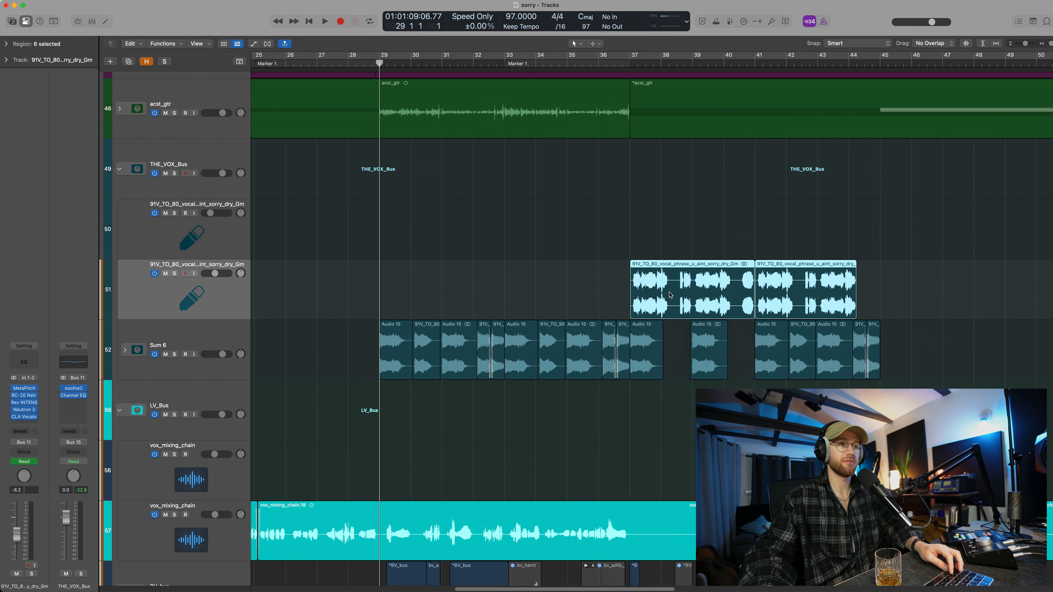
pyautogui.hscroll(4, 669, 292)
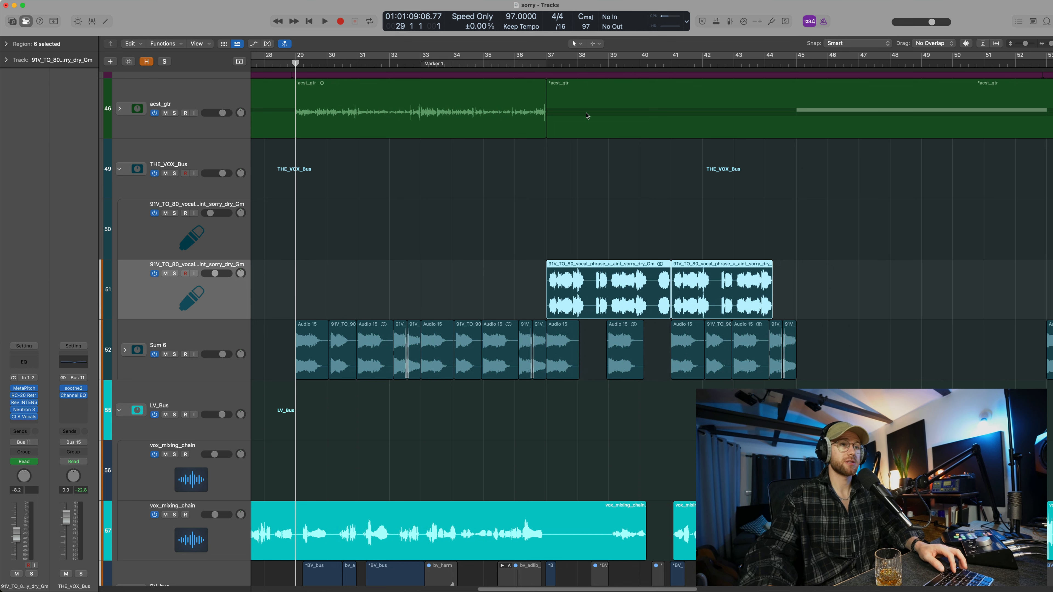
pyautogui.click(533, 71)
pyautogui.scroll(-3, 597, 199)
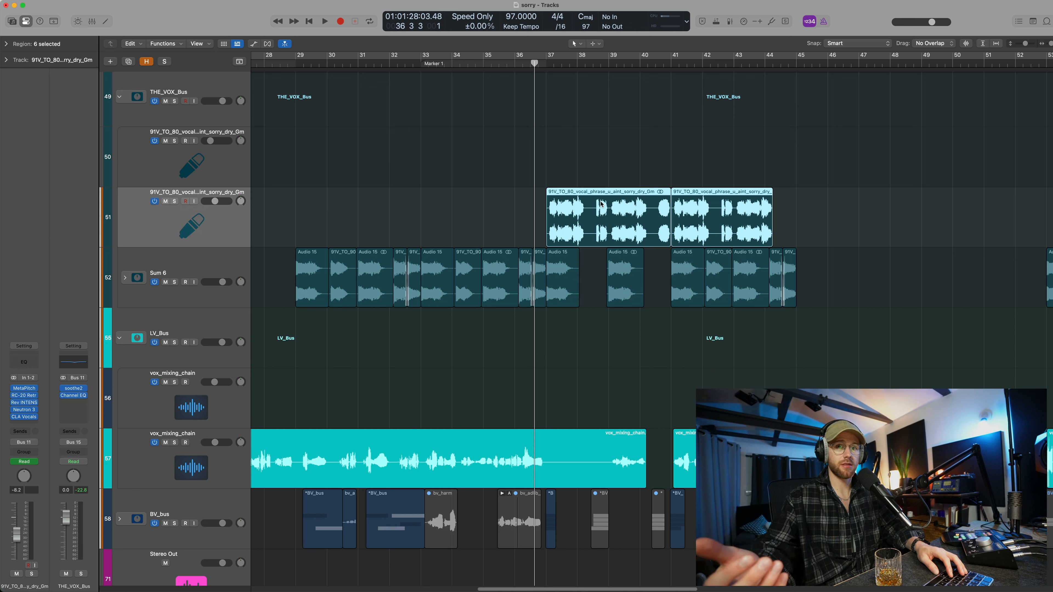
pyautogui.press('space')
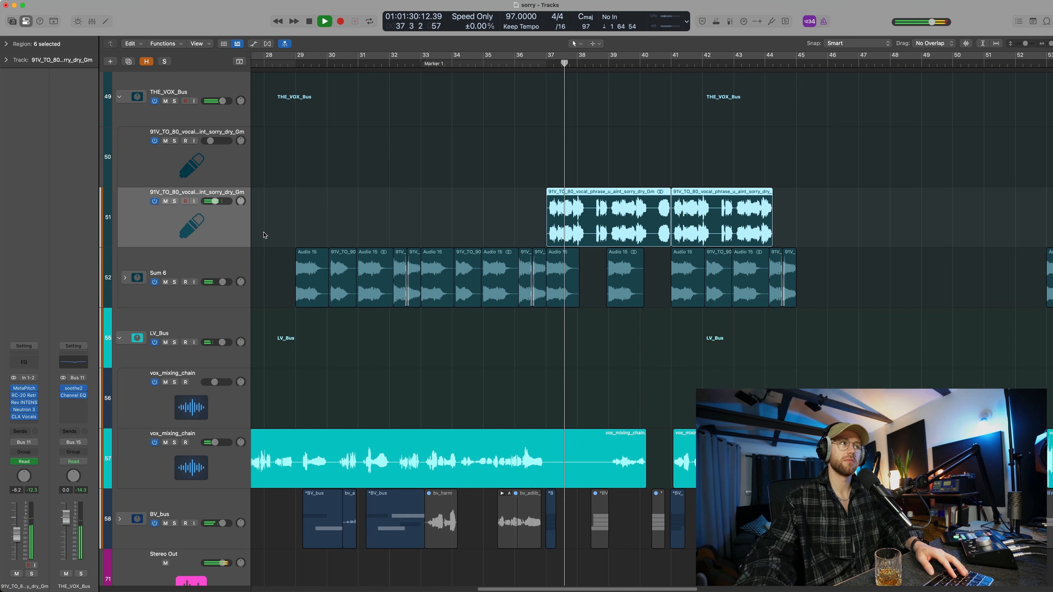
pyautogui.press('space')
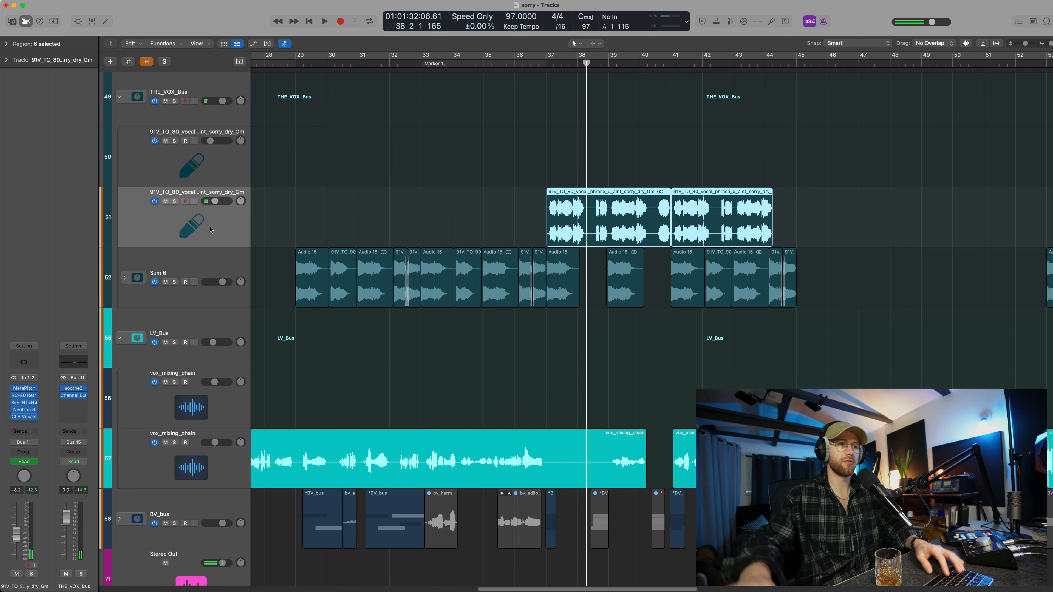
# Listen to the mix from bar 45 to bar 47
pyautogui.scroll(-3, 317, 225)
pyautogui.scroll(-3, 317, 226)
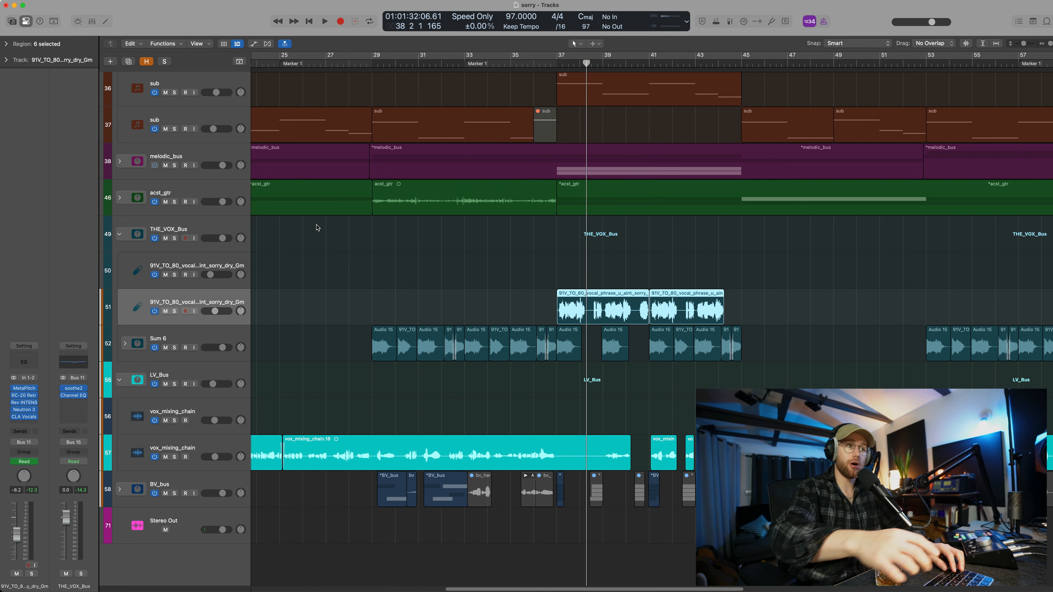
pyautogui.hscroll(5, 396, 325)
pyautogui.hscroll(5, 396, 324)
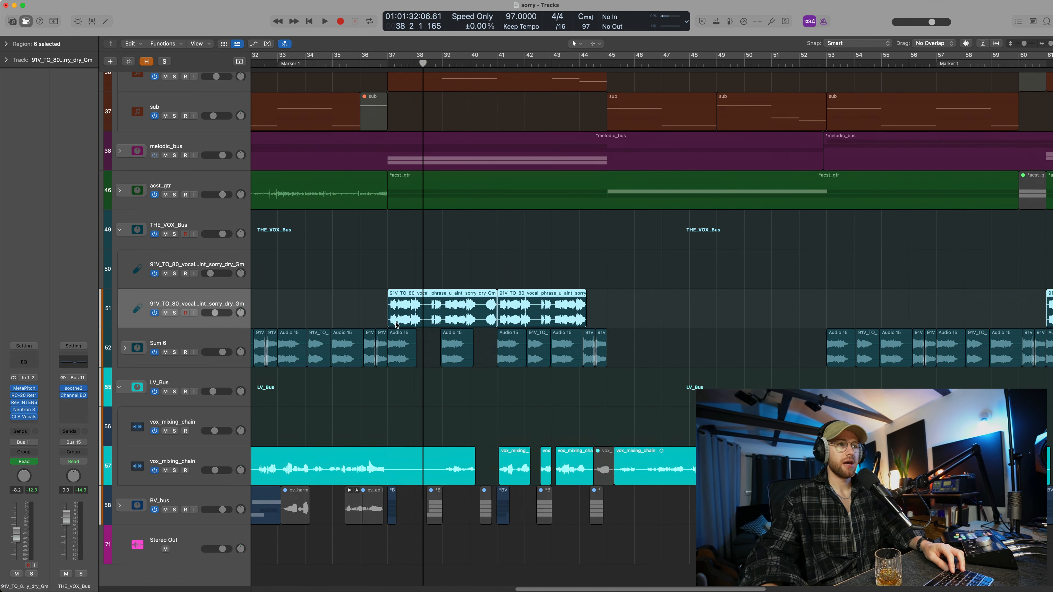
pyautogui.scroll(2, 396, 325)
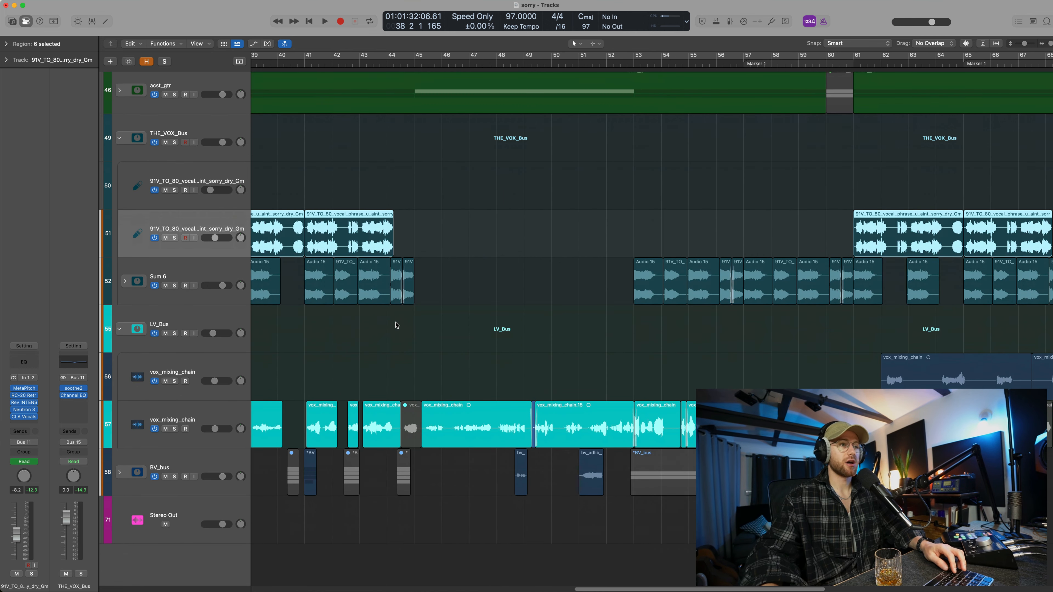
pyautogui.click(421, 70)
pyautogui.press('space')
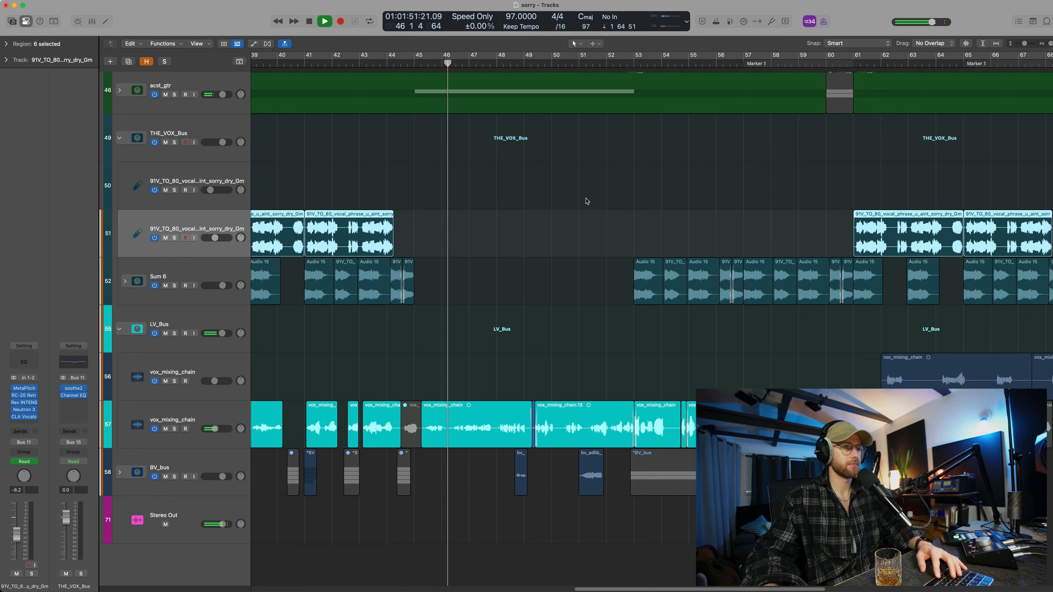
pyautogui.scroll(3, 509, 221)
pyautogui.scroll(-3, 509, 221)
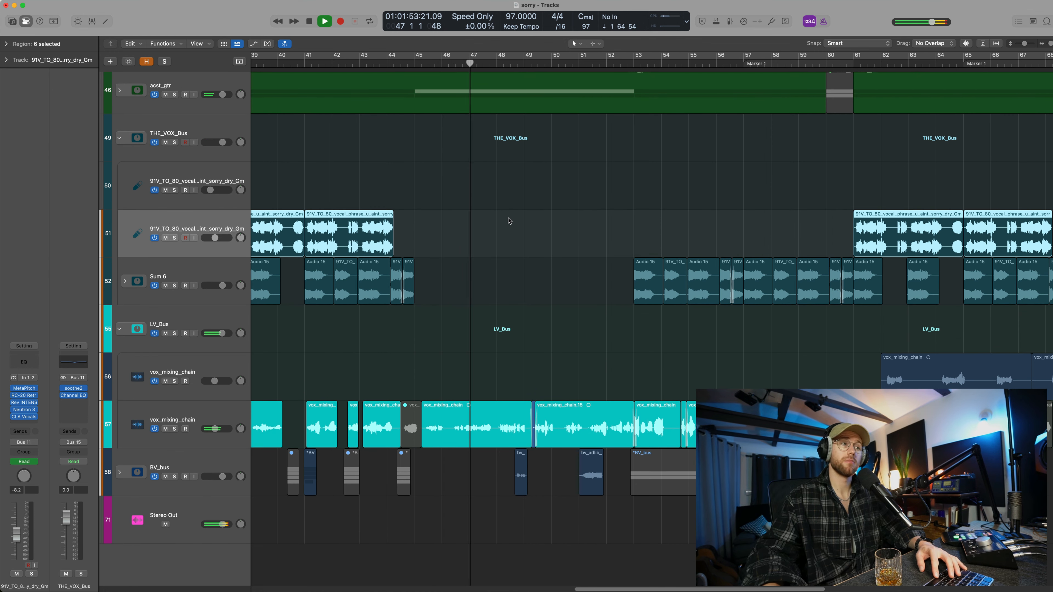
pyautogui.press('space')
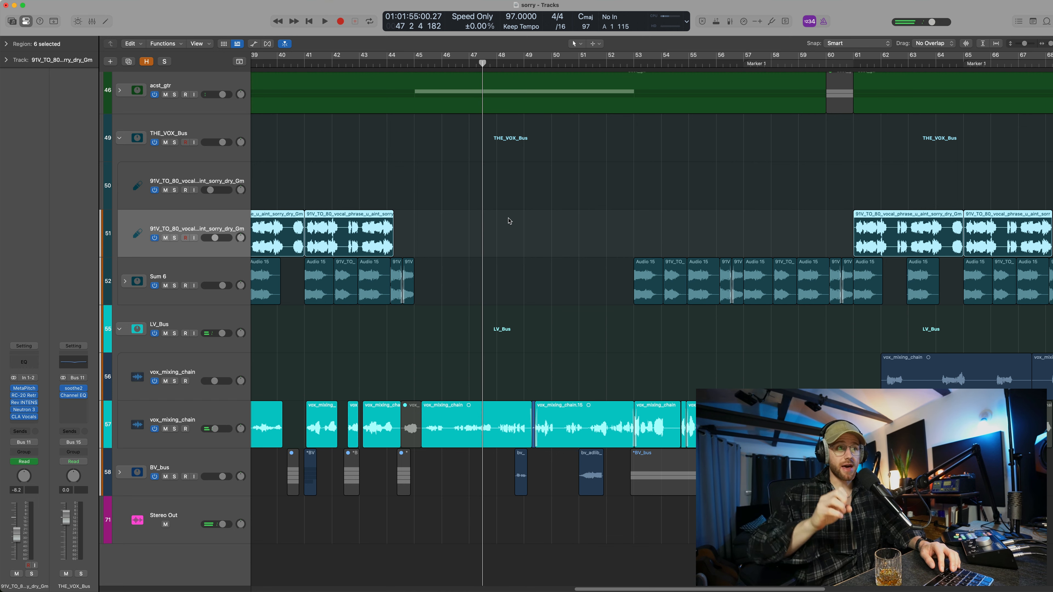
# Listen to the mix from bar 52 to bar 56
pyautogui.click(614, 63)
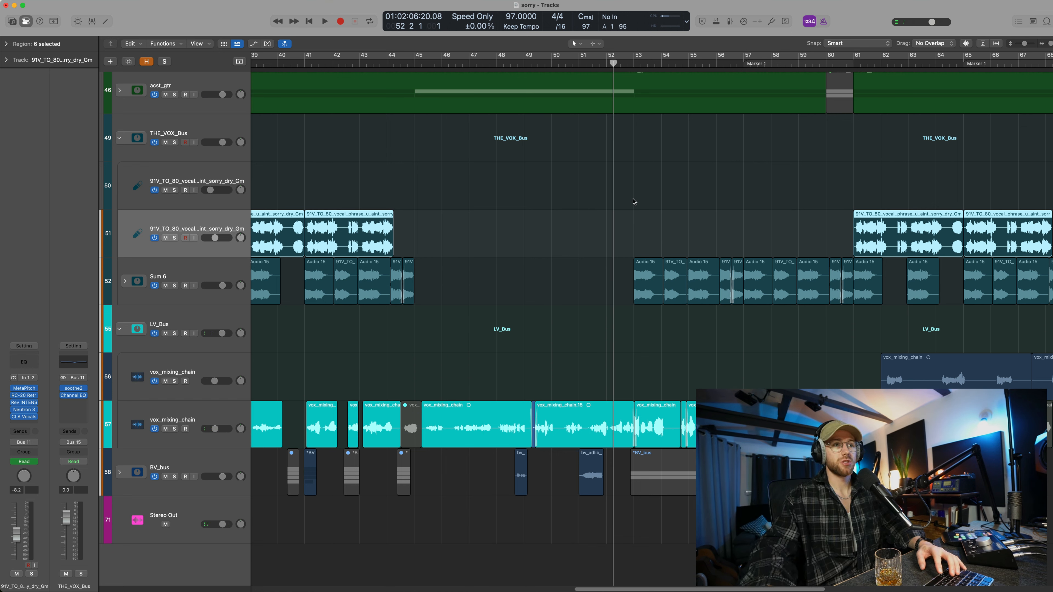
pyautogui.press('space')
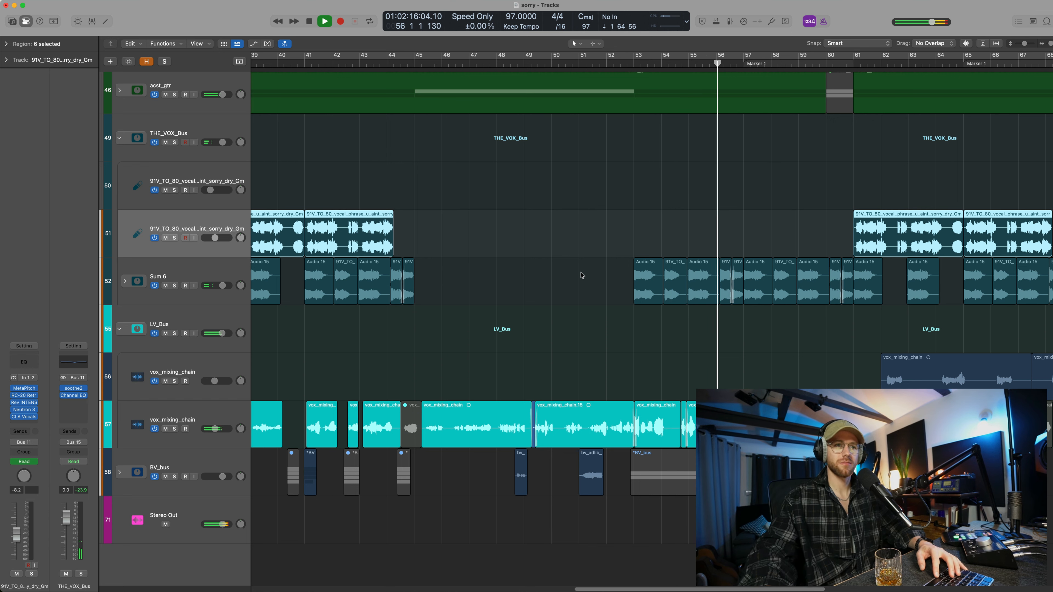
pyautogui.press('space')
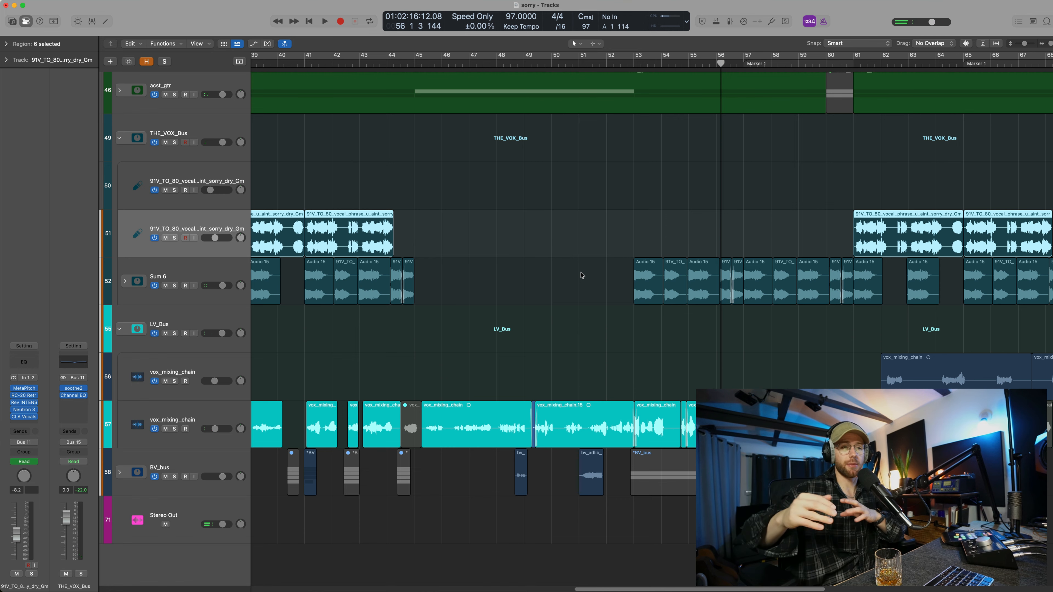
# Listen to the song's ending section from bar 68 to bar 72
pyautogui.hscroll(9, 581, 291)
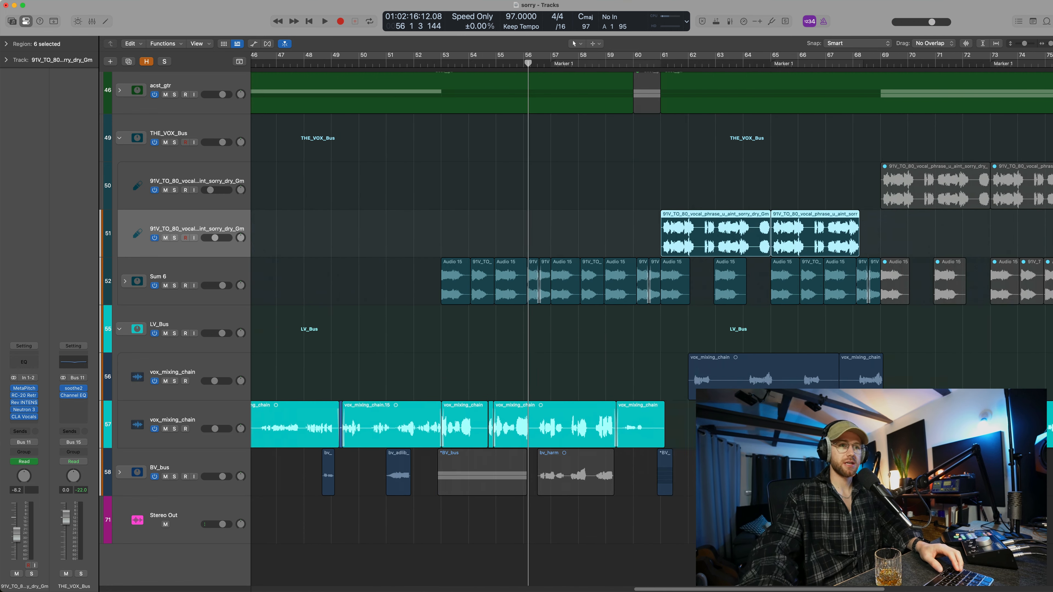
pyautogui.scroll(-1, 580, 290)
pyautogui.hscroll(-3, 581, 290)
pyautogui.hscroll(-2, 472, 290)
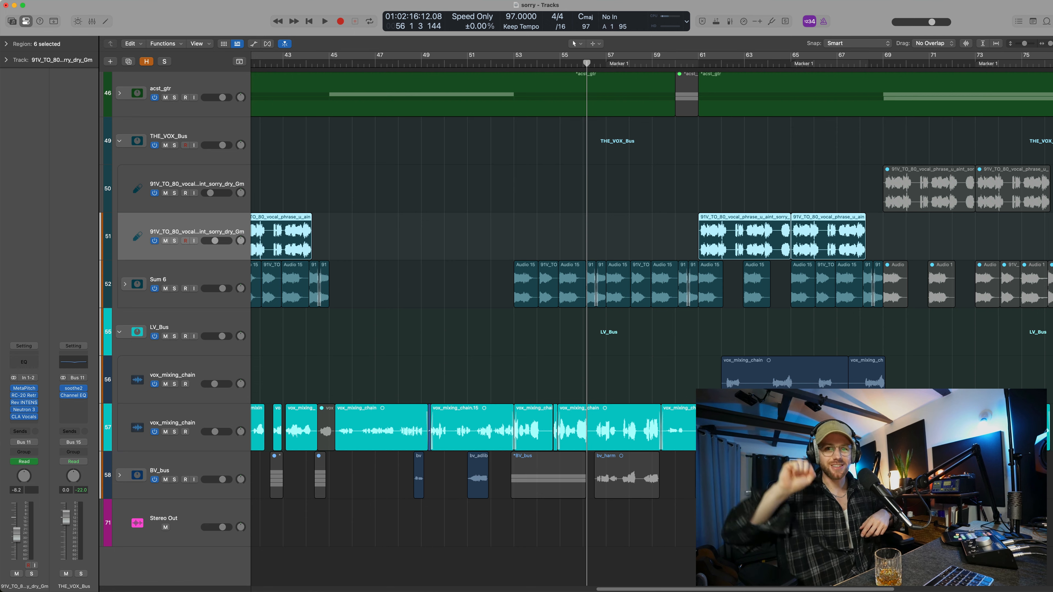
pyautogui.hscroll(10, 473, 319)
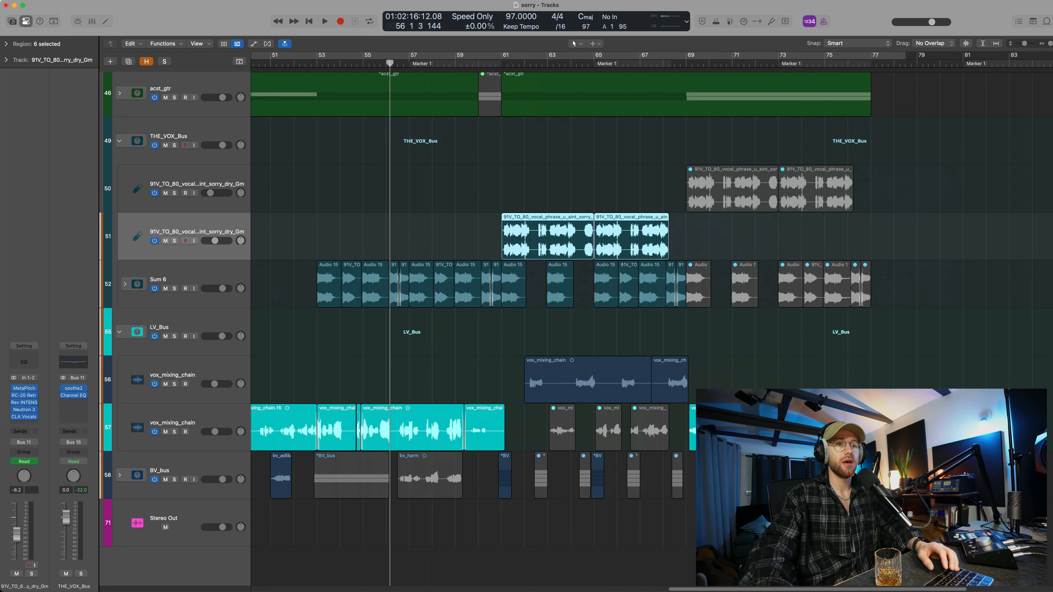
pyautogui.scroll(3, 472, 320)
pyautogui.hscroll(8, 472, 319)
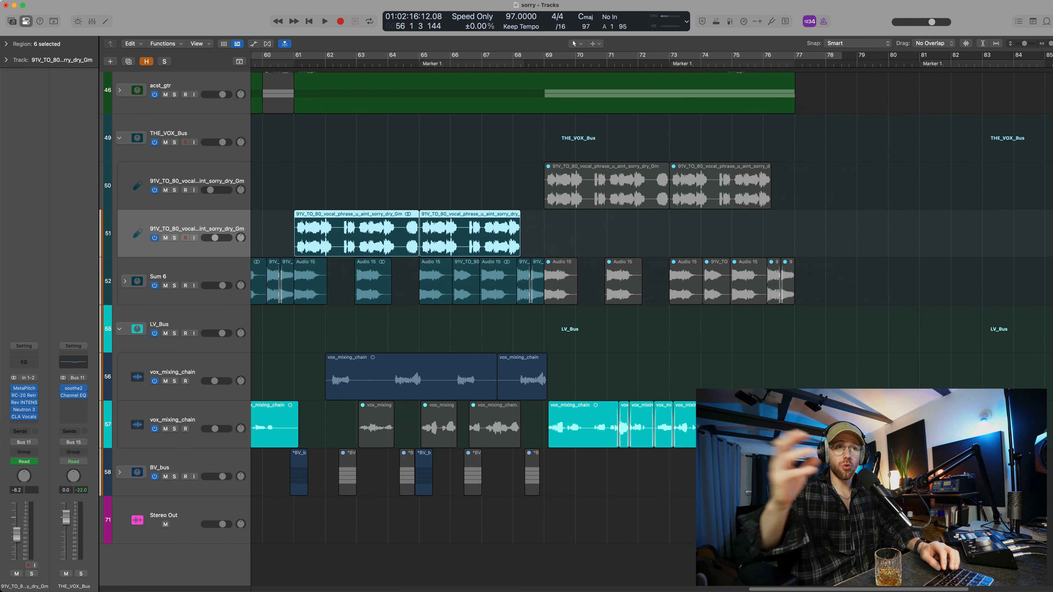
pyautogui.moveTo(552, 64); pyautogui.dragTo(528, 72)
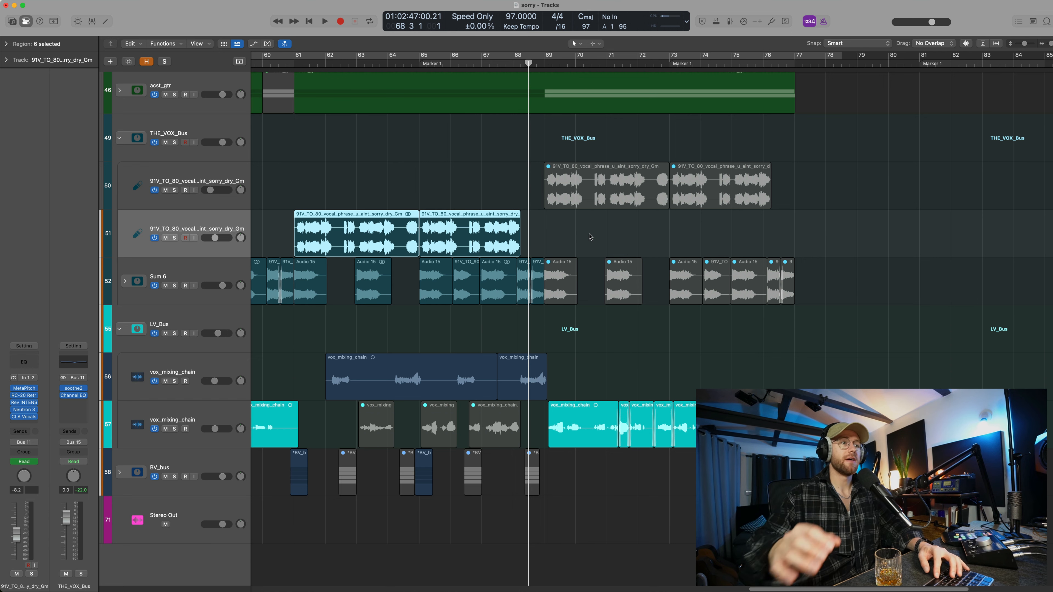
pyautogui.press('space')
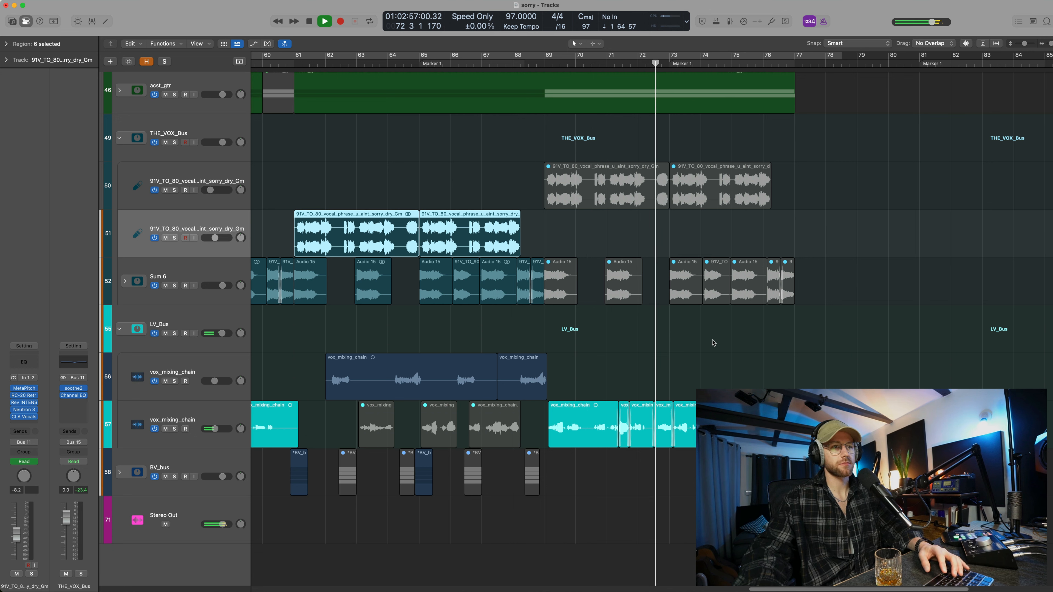
pyautogui.press('space')
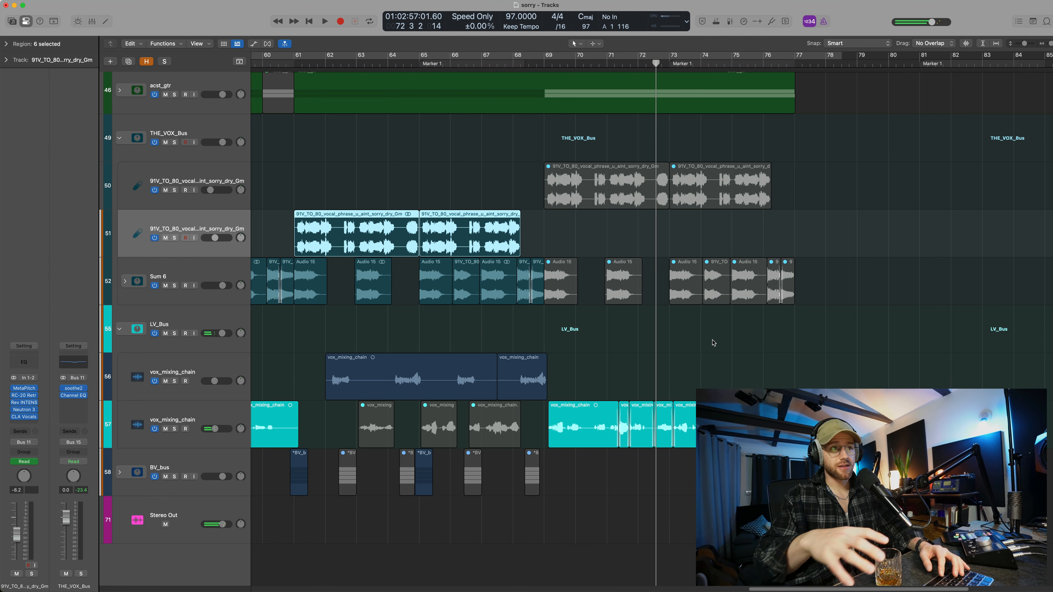
# Select the two vocal phrase regions between bars 61 and 68 on the second 91V_TO_80 vocal track
pyautogui.hscroll(-3, 367, 171)
pyautogui.moveTo(366, 173); pyautogui.dragTo(530, 221)
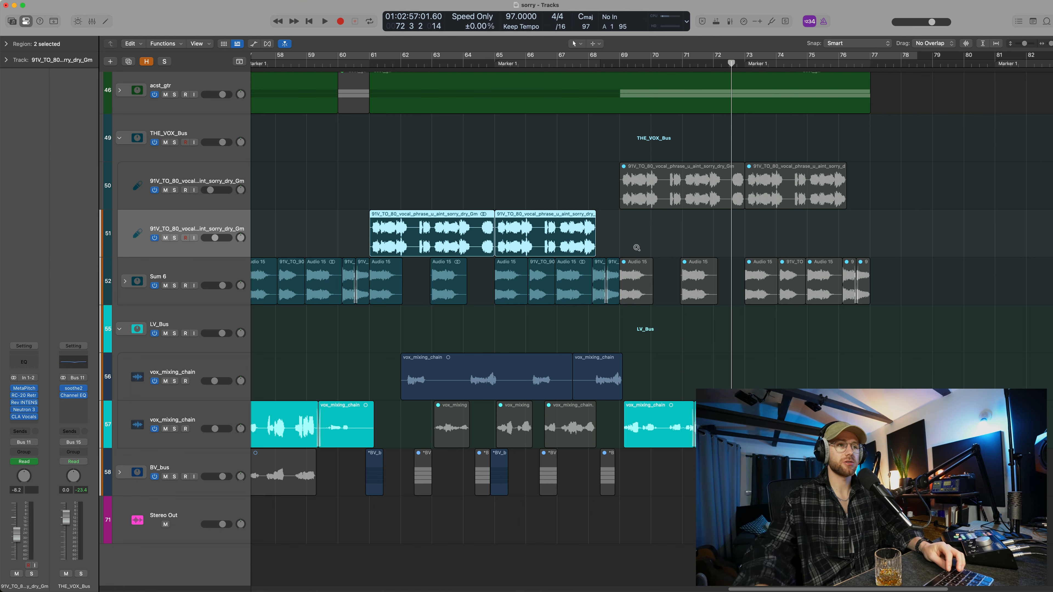
pyautogui.scroll(-3, 637, 248)
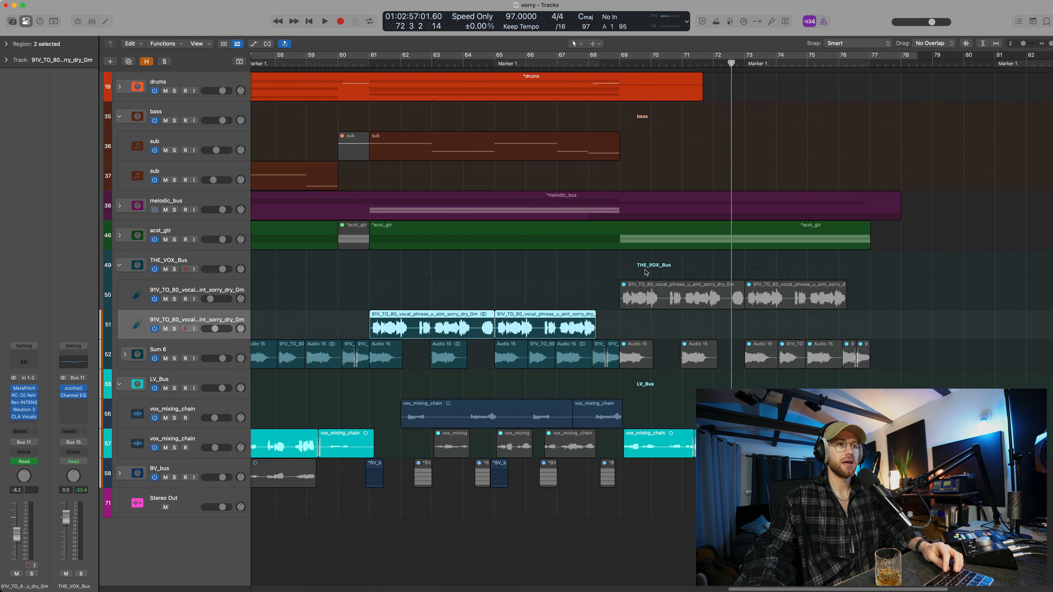
# Expand the melodic_bus stack, select the last piano region, starting around bar 69, and collapse the stack again
pyautogui.click(119, 206)
pyautogui.moveTo(686, 299); pyautogui.dragTo(785, 347)
pyautogui.moveTo(720, 210); pyautogui.dragTo(720, 276)
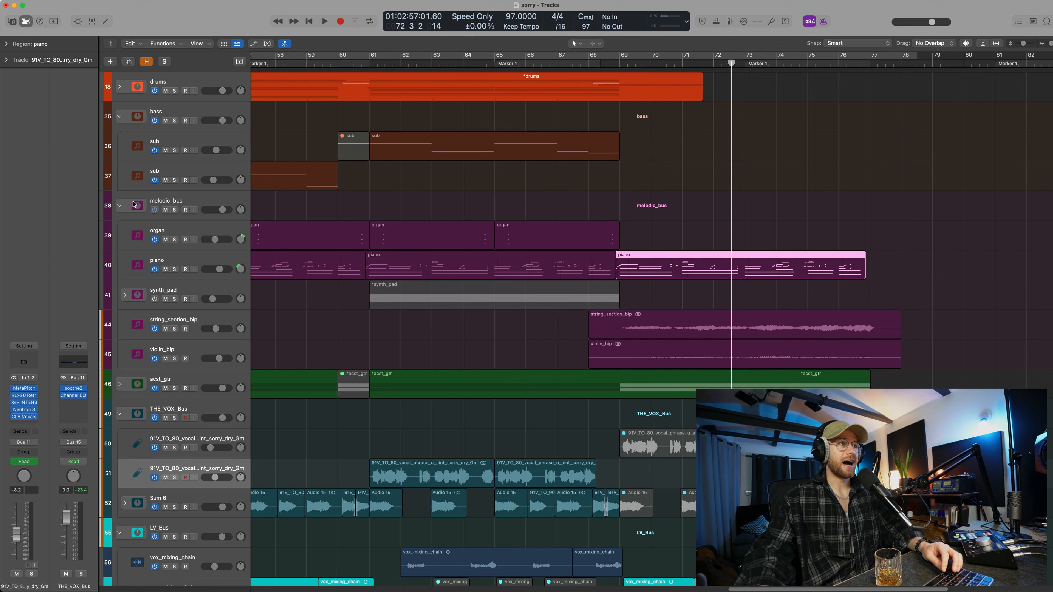
pyautogui.click(120, 206)
# Show the whole song from bar 1 to the end to review the full arrangement
pyautogui.hscroll(-3, 578, 232)
pyautogui.scroll(-2, 579, 232)
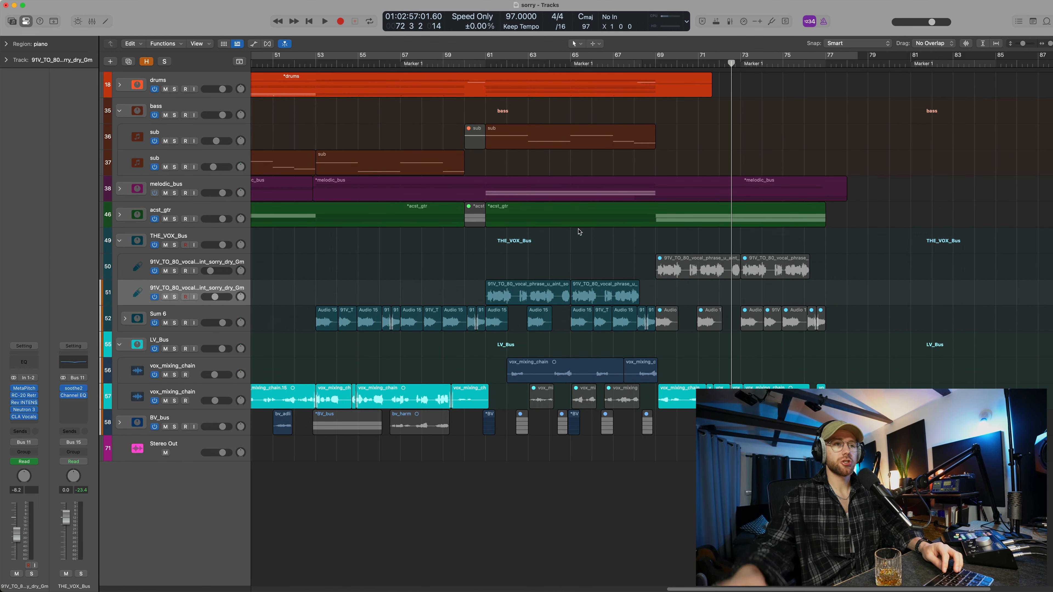
pyautogui.press('super+Left')
pyautogui.press('super+Left')
pyautogui.press('super+Down')
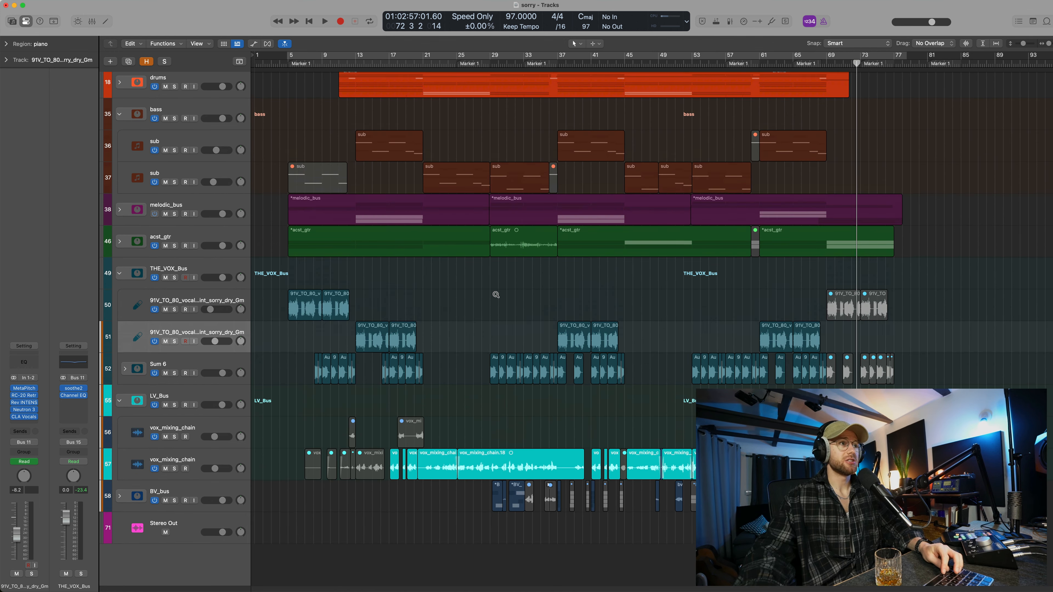